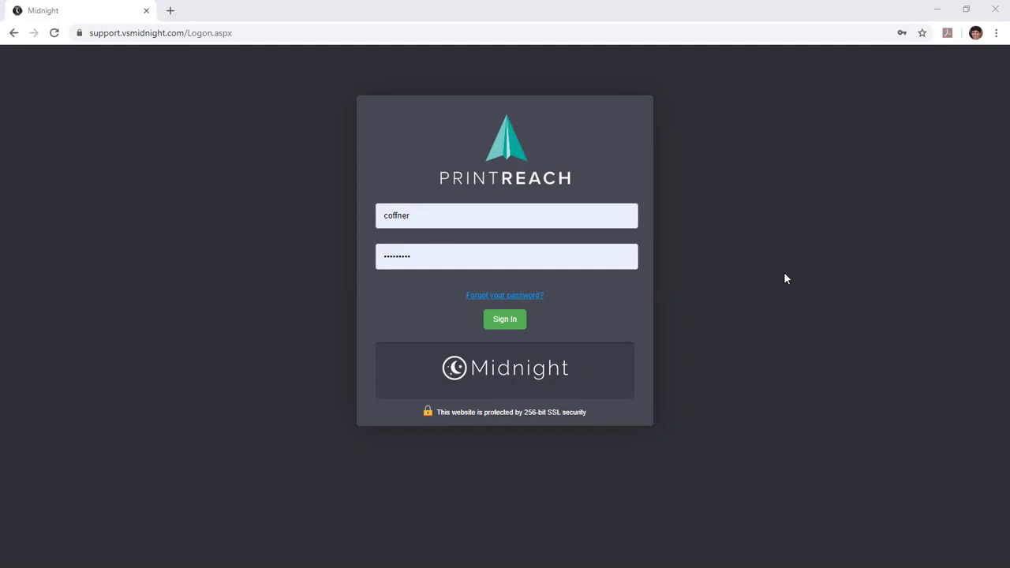
- Sign in with the prefilled credentials and open the estimate search
{"action": "key", "text": "Return"}
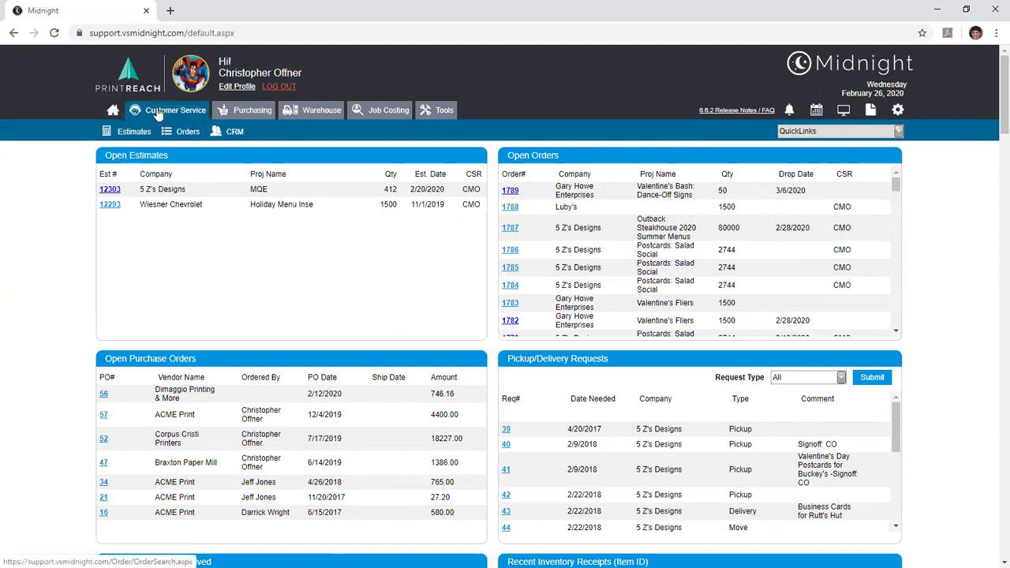
{"action": "left_click", "coordinate": [134, 131]}
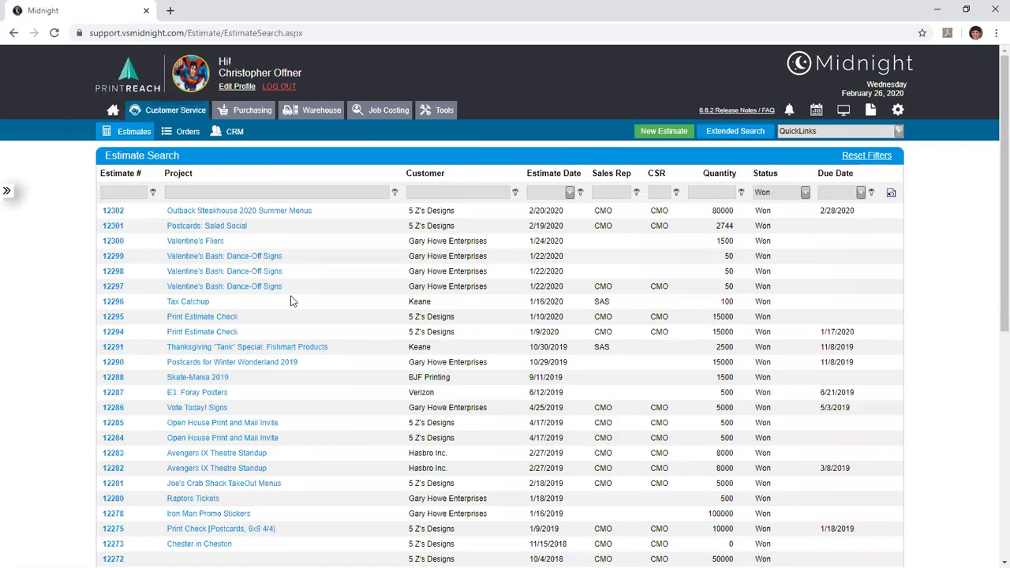
- Set the estimate list's Status filter to All
{"action": "left_click", "coordinate": [805, 193]}
{"action": "left_click", "coordinate": [795, 203]}
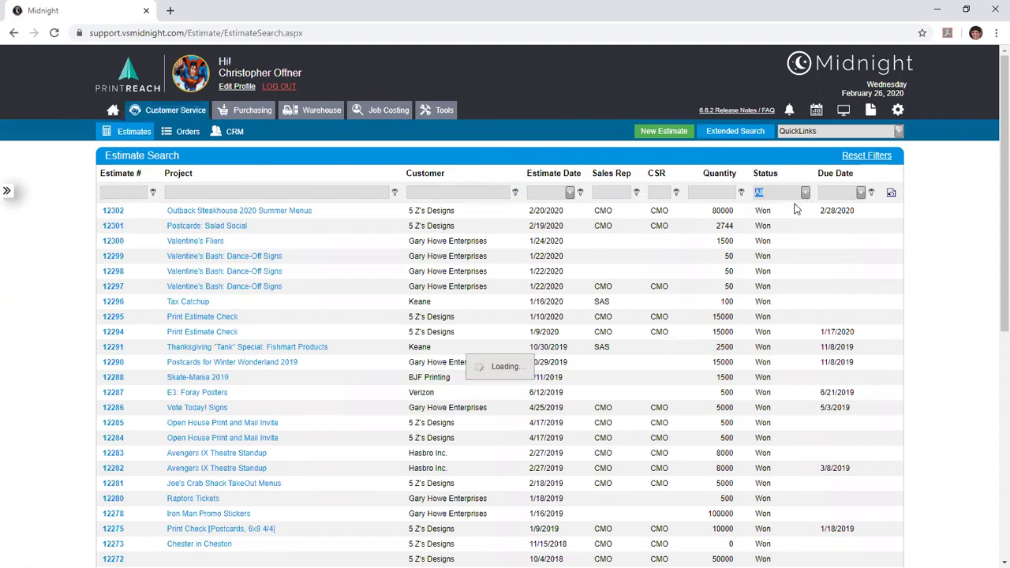
{"action": "left_click", "coordinate": [805, 193]}
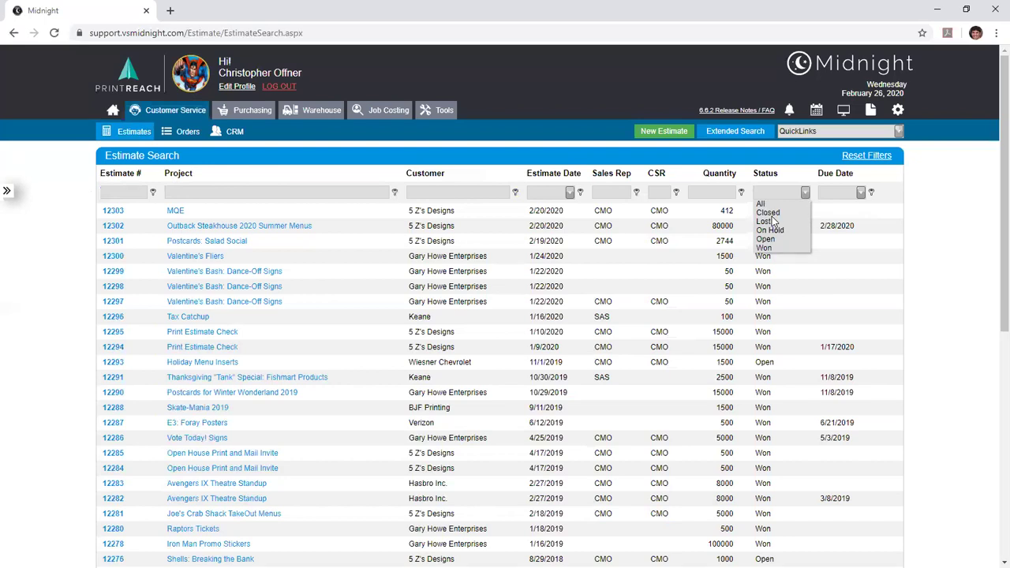
{"action": "left_click", "coordinate": [846, 286]}
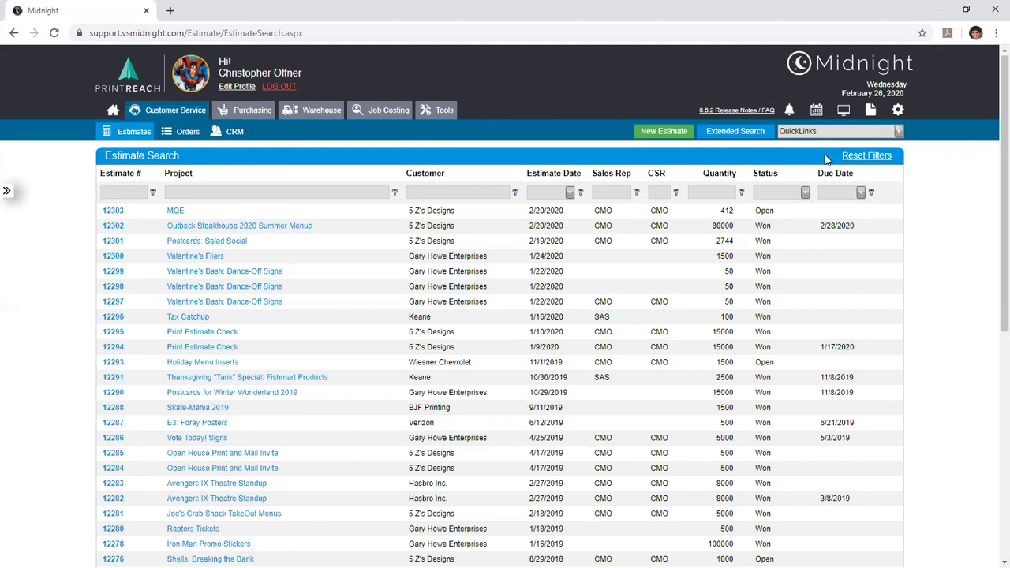
- Filter the estimates by customer using "5 Z"
{"action": "double_click", "coordinate": [769, 230]}
{"action": "left_click", "coordinate": [782, 241]}
{"action": "type", "text": "5 Z"}
{"action": "key", "text": "Tab"}
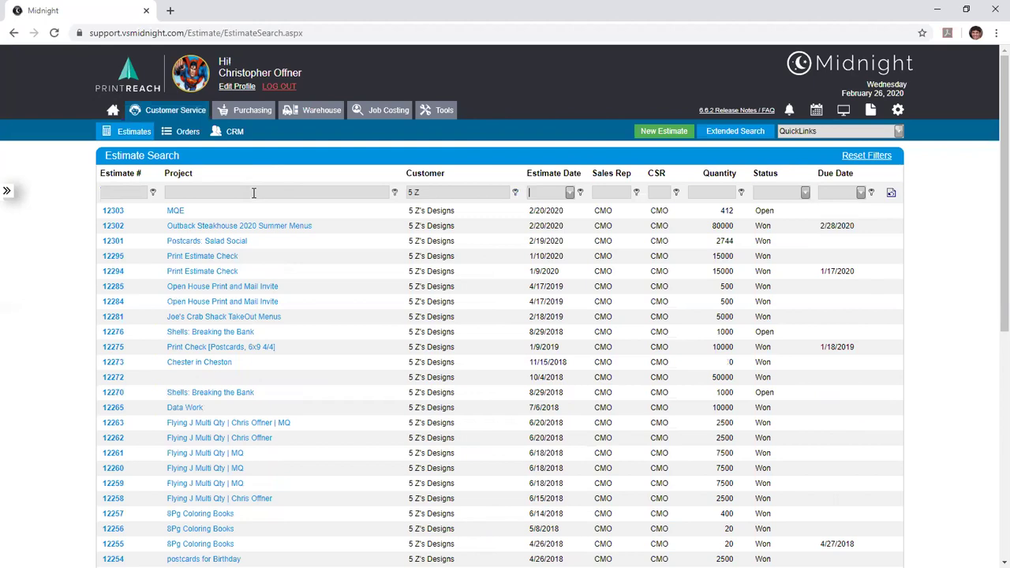
- Filter the estimates by project name with "Menu", using the Contains condition
{"action": "left_click", "coordinate": [255, 193]}
{"action": "type", "text": "Menu"}
{"action": "key", "text": "Tab"}
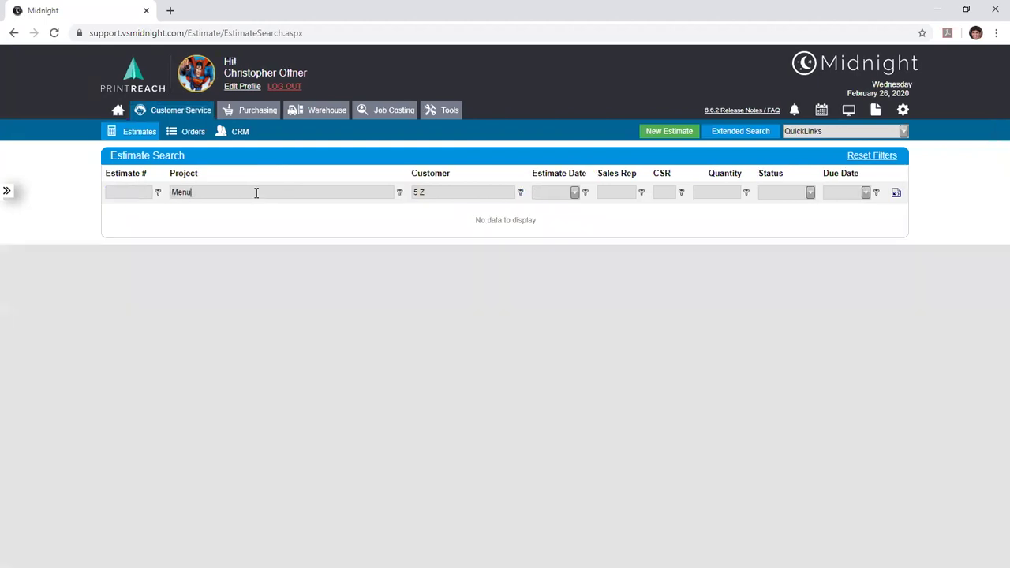
{"action": "type", "text": "5 Z"}
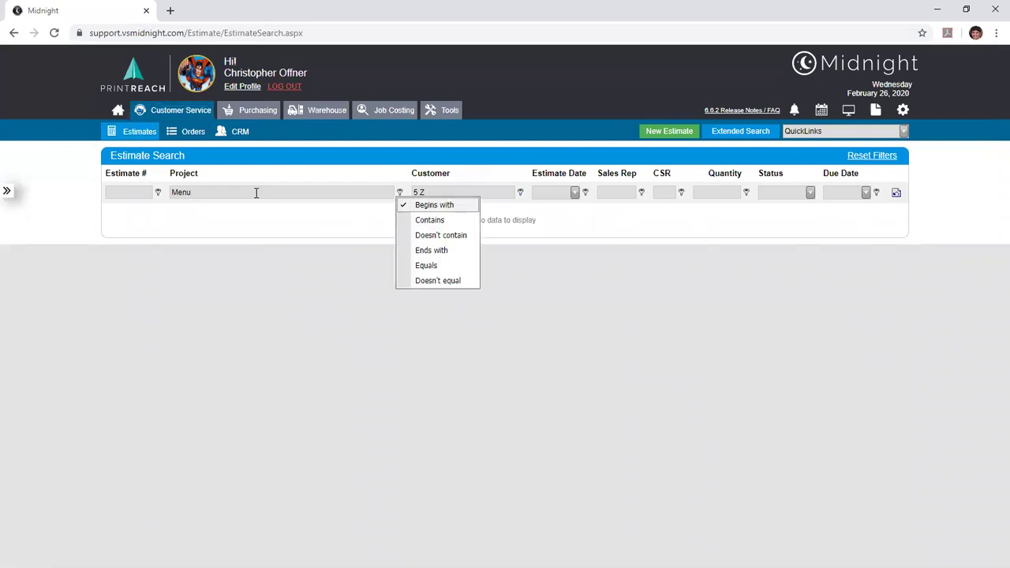
{"action": "key", "text": "Down"}
{"action": "key", "text": "Return"}
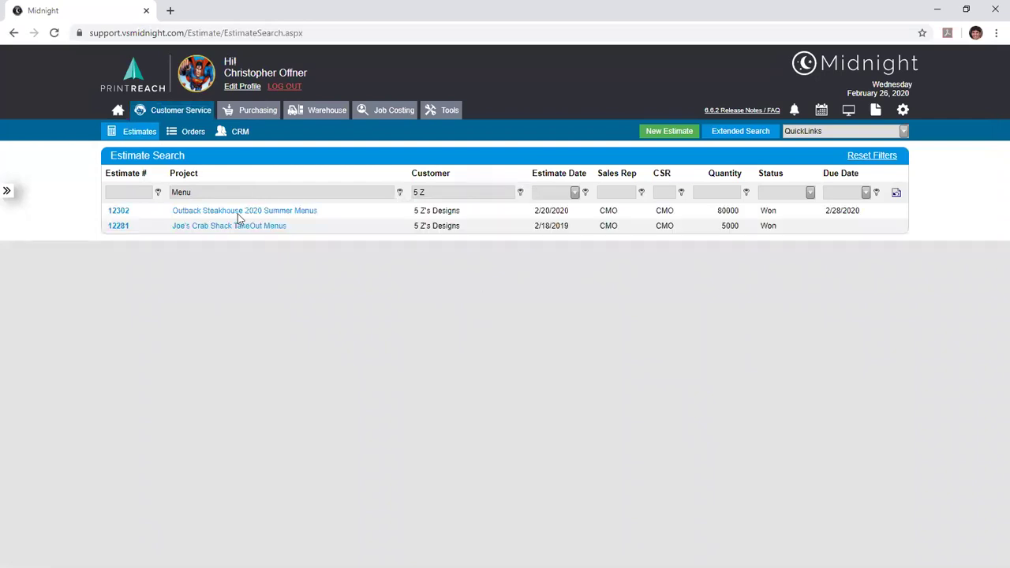
- Run an extended search for estimates with due dates from 1/31/2020 through 3/1/2020
{"action": "left_click", "coordinate": [719, 136]}
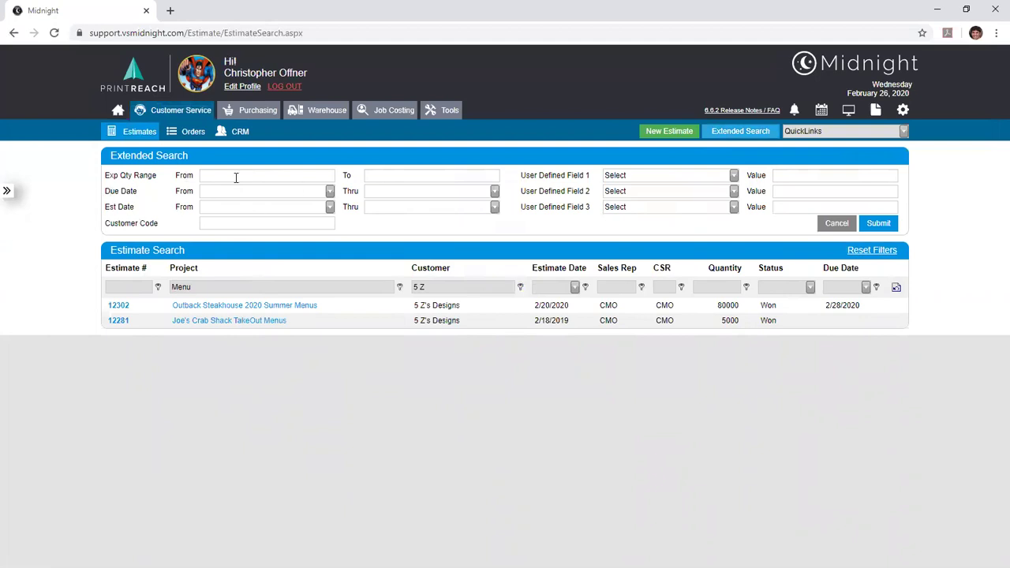
{"action": "left_click", "coordinate": [734, 175]}
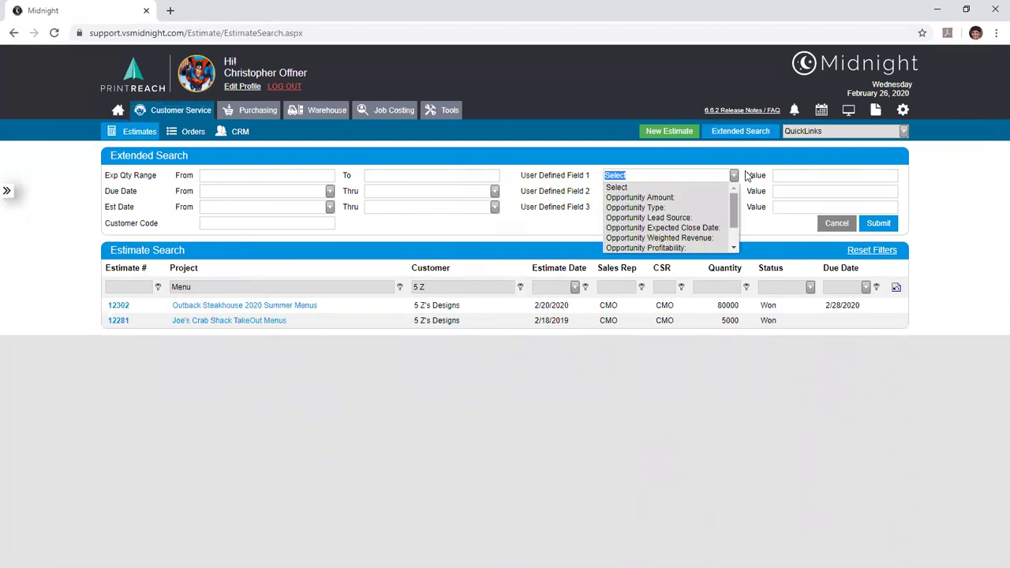
{"action": "left_click", "coordinate": [815, 178]}
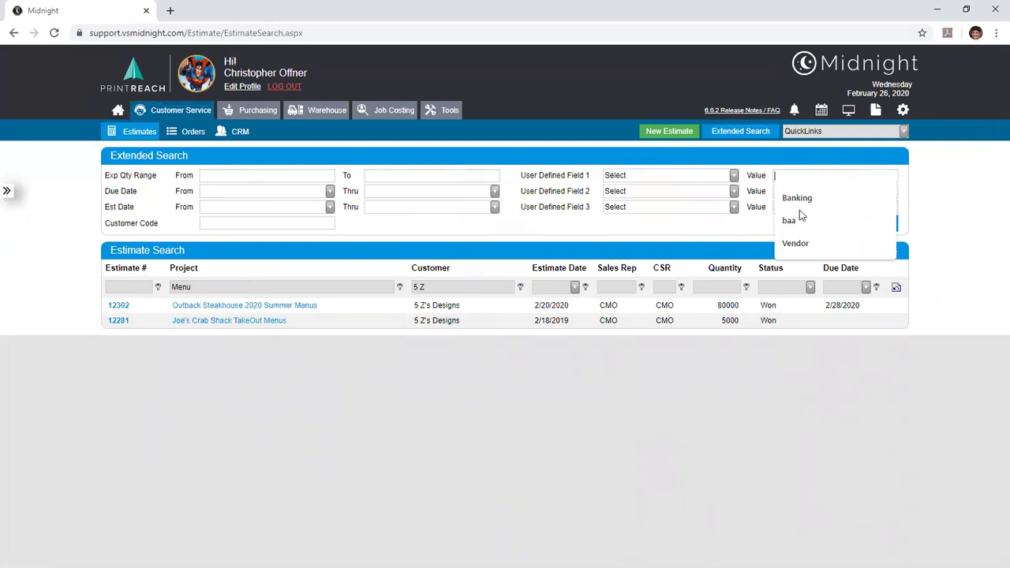
{"action": "left_click", "coordinate": [741, 235]}
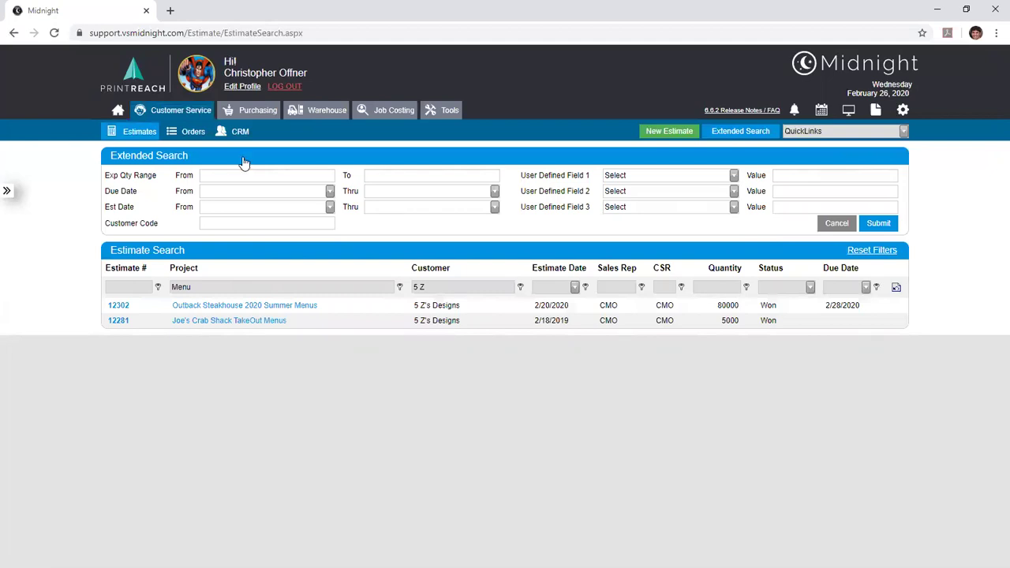
{"action": "left_click", "coordinate": [878, 224]}
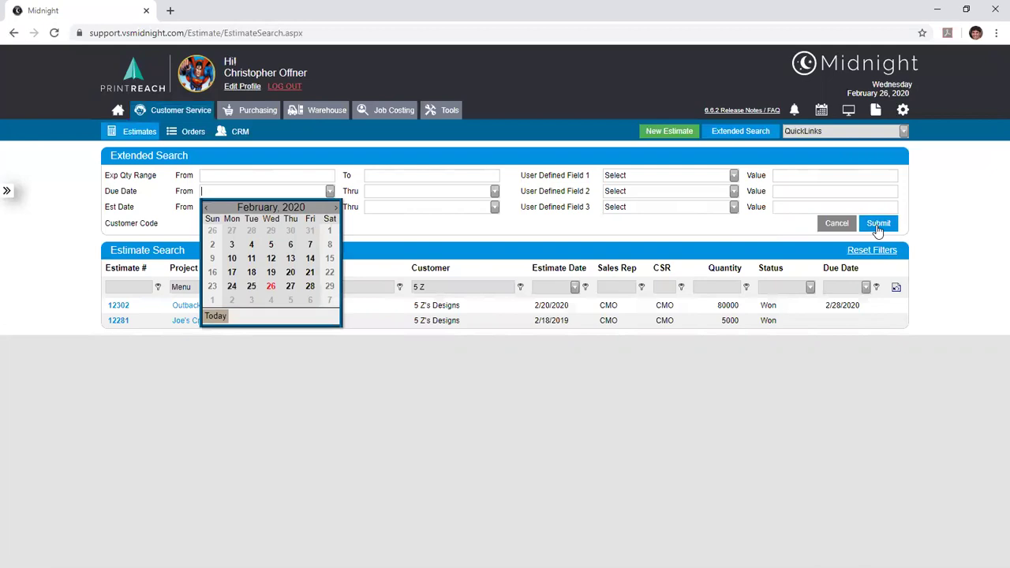
{"action": "left_click", "coordinate": [316, 235]}
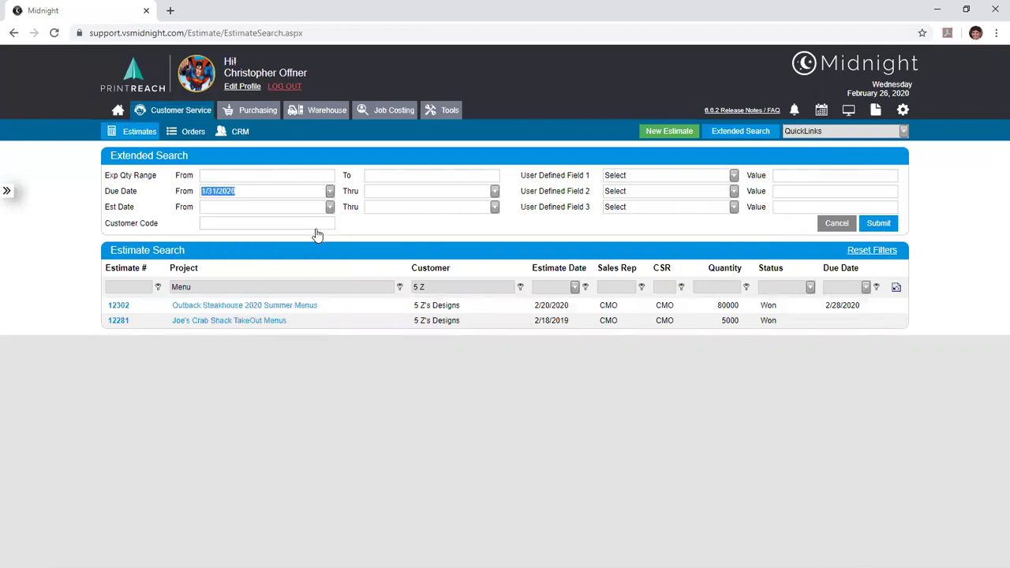
{"action": "left_click", "coordinate": [494, 190]}
{"action": "left_click", "coordinate": [382, 301]}
{"action": "left_click", "coordinate": [878, 224]}
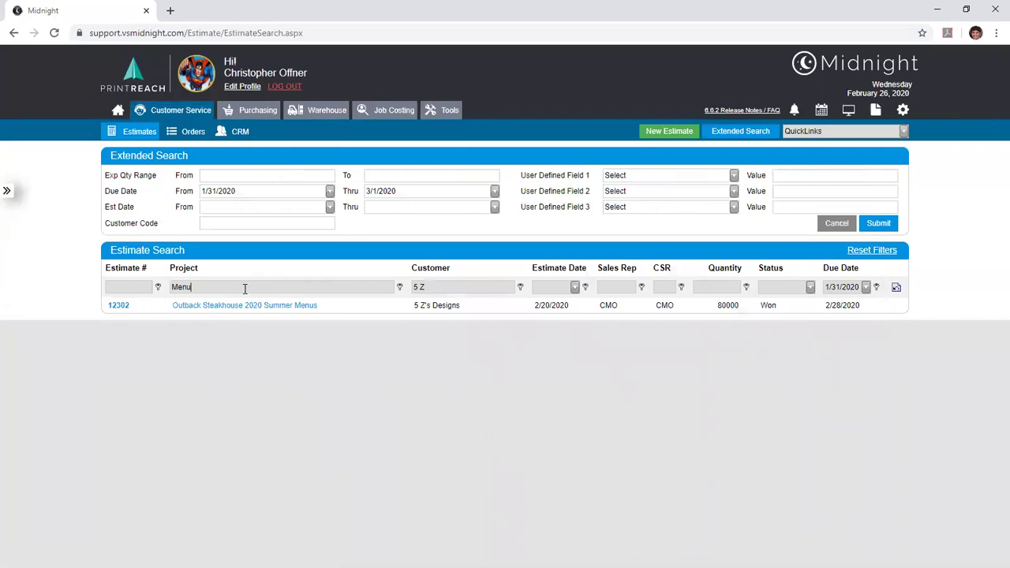
- Clear the Project and Customer filters and cancel the extended search
{"action": "left_click_drag", "start_coordinate": [244, 289], "coordinate": [115, 275]}
{"action": "key", "text": "BackSpace"}
{"action": "key", "text": "Tab"}
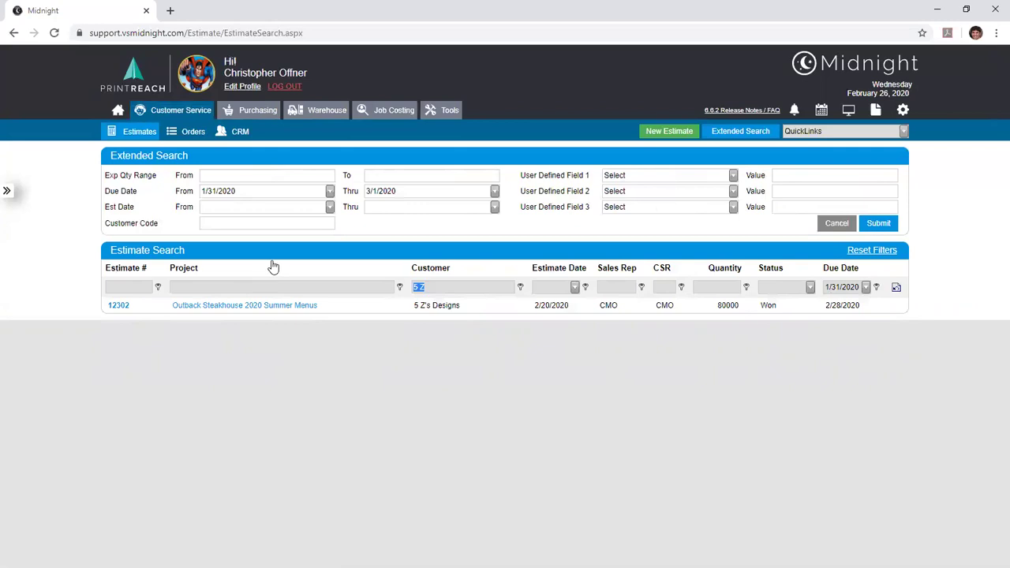
{"action": "key", "text": "BackSpace"}
{"action": "left_click", "coordinate": [830, 227]}
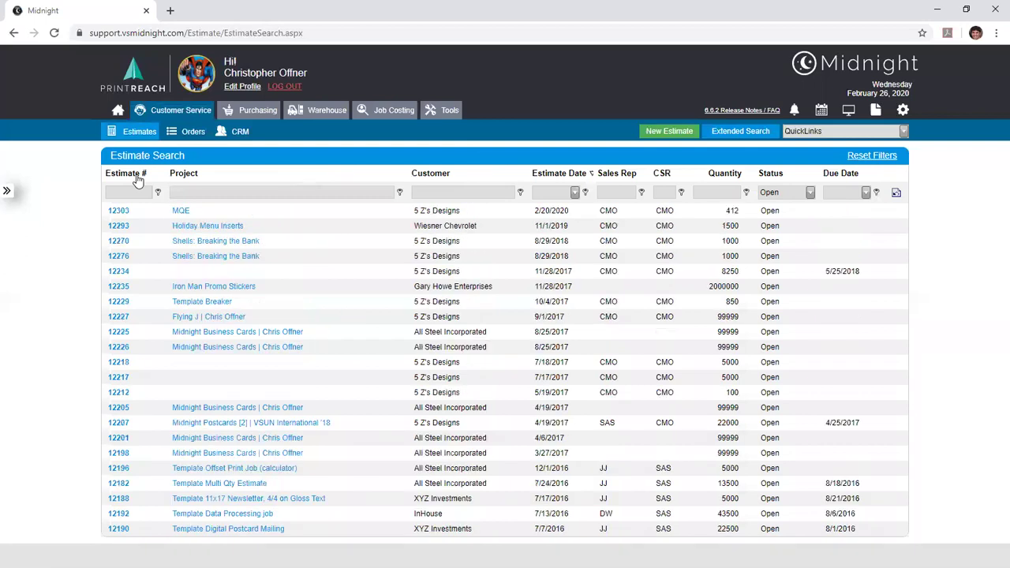
- Reset the estimate search filters and view the list of recently visited estimates
{"action": "left_click", "coordinate": [858, 157]}
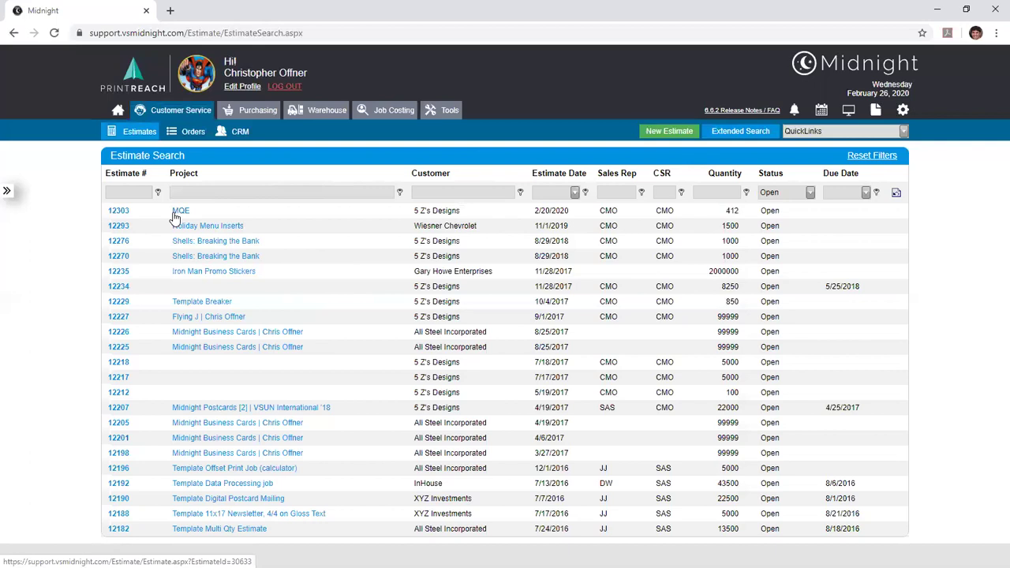
{"action": "left_click", "coordinate": [7, 191]}
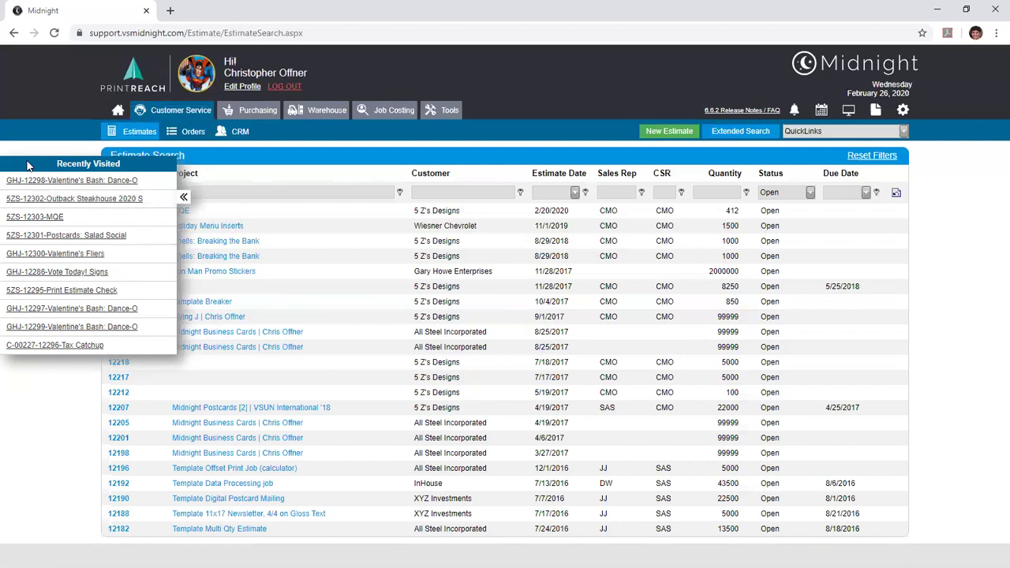
{"action": "left_click", "coordinate": [183, 196]}
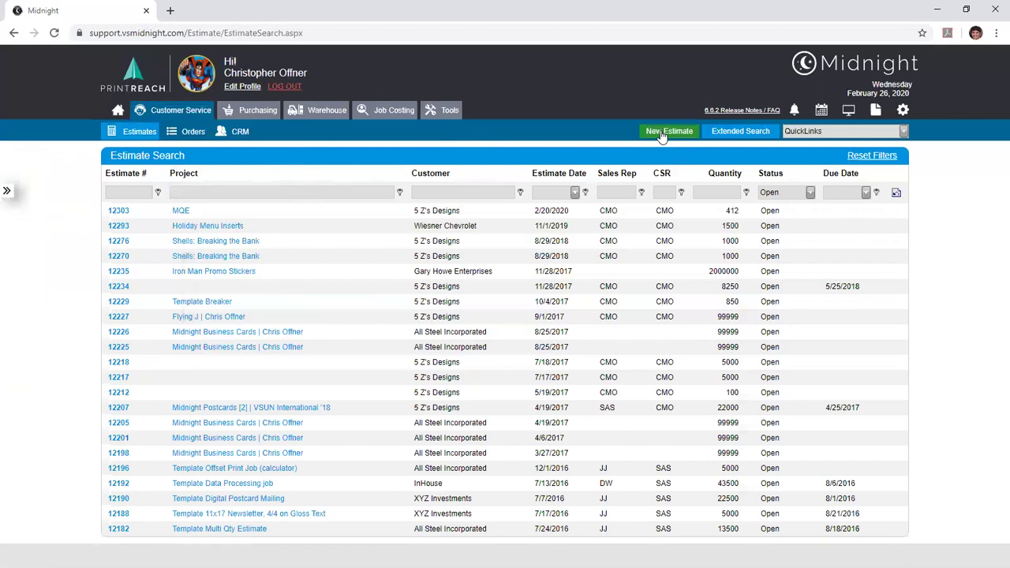
- Return to the home dashboard and start a new estimate through the Add Estimate quick link
{"action": "left_click", "coordinate": [116, 112]}
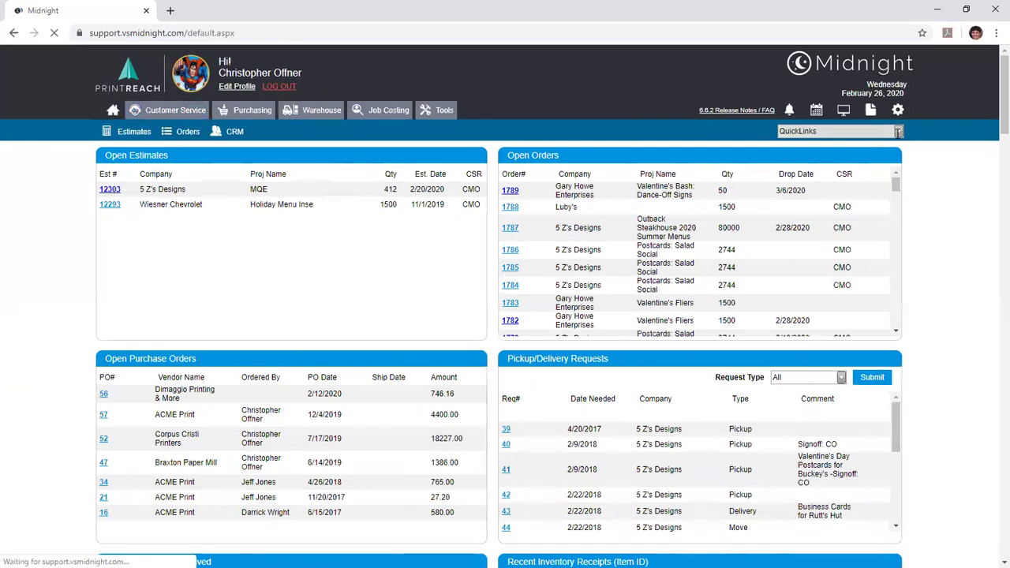
{"action": "left_click", "coordinate": [897, 132]}
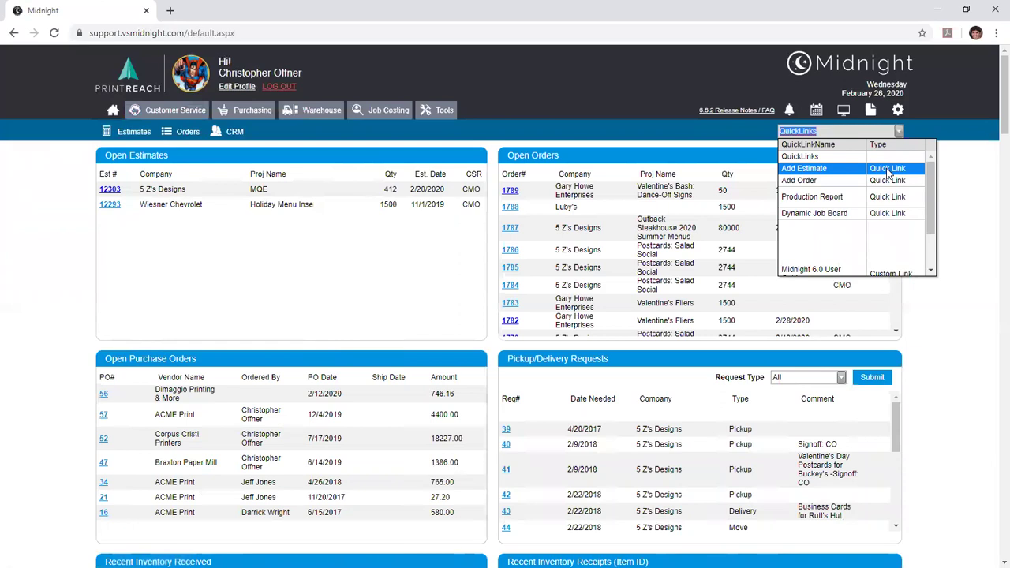
{"action": "left_click", "coordinate": [887, 169]}
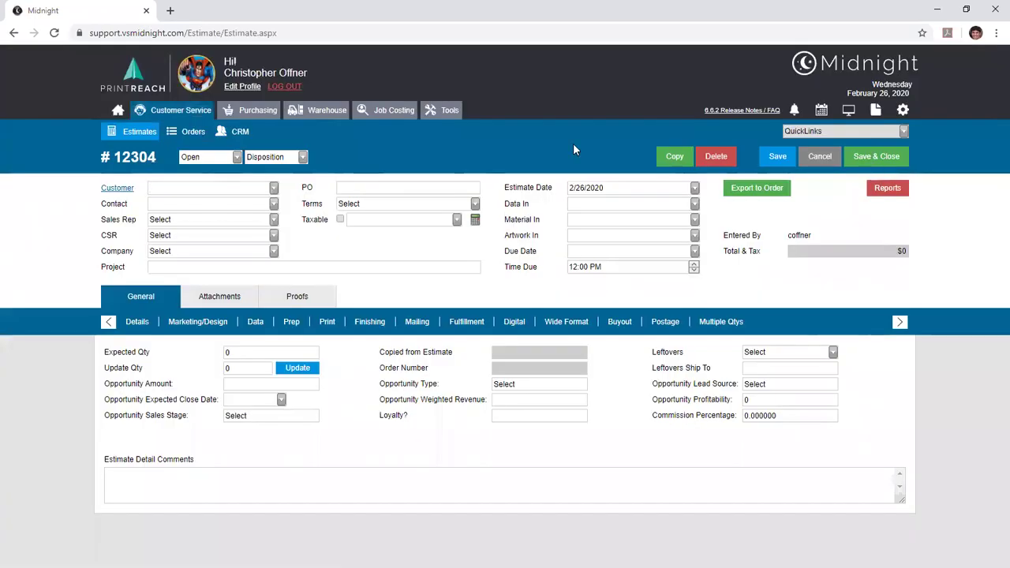
{"action": "left_click", "coordinate": [236, 157]}
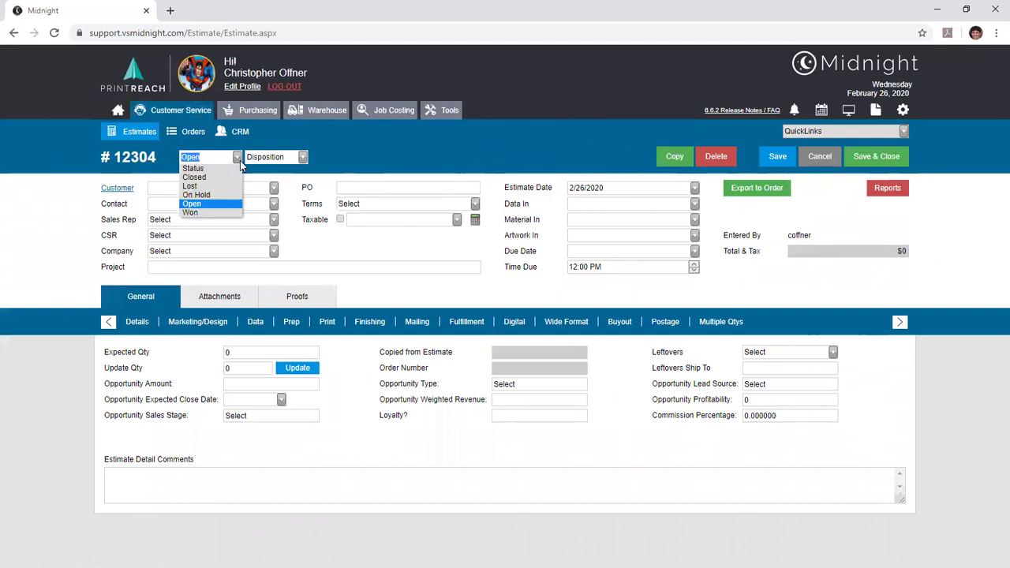
{"action": "left_click", "coordinate": [308, 182]}
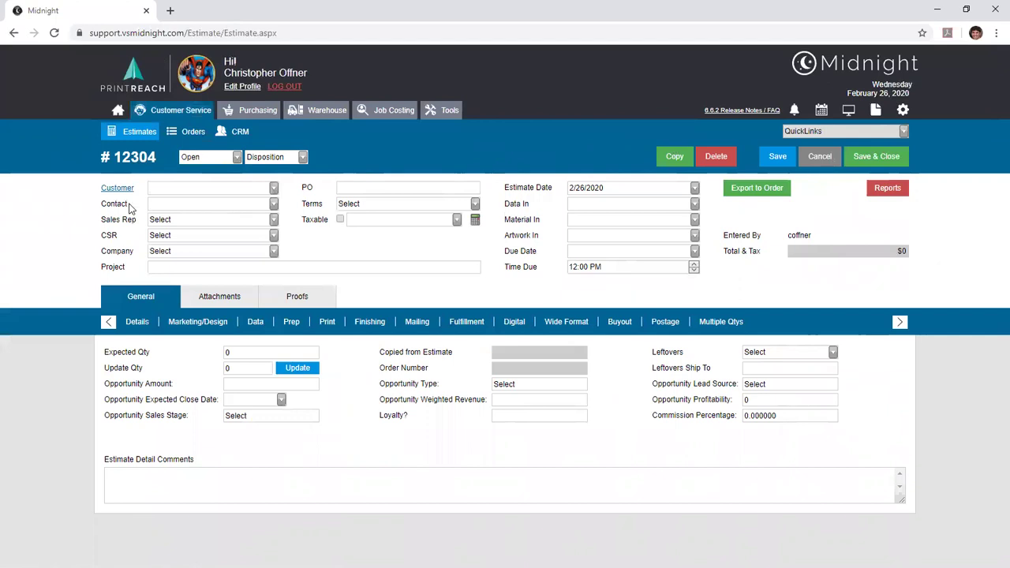
- Set the new estimate's customer to Boost Mobile Conroe #311
{"action": "left_click", "coordinate": [274, 189]}
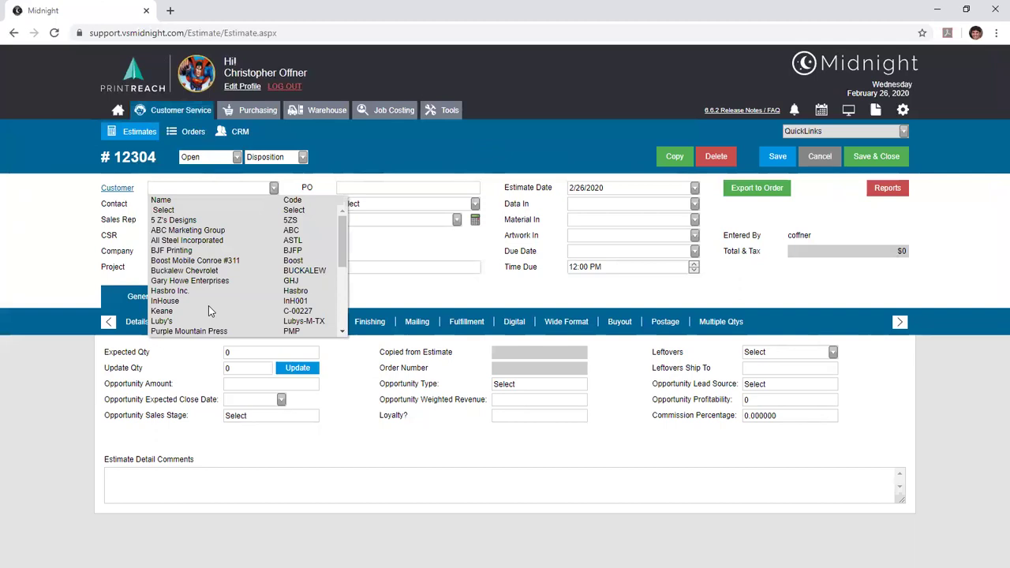
{"action": "type", "text": "Boost Mobile Conroe #311"}
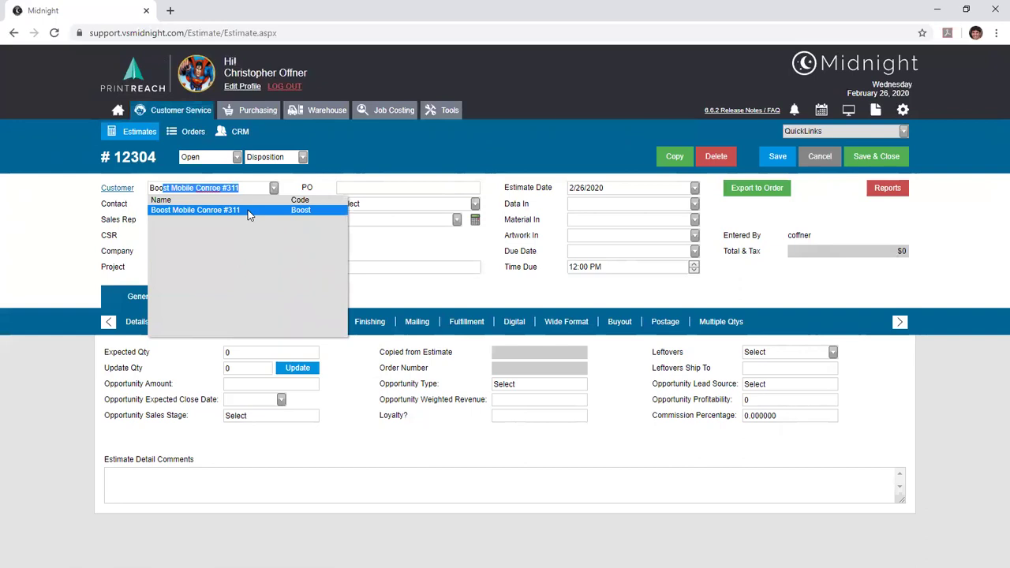
{"action": "left_click", "coordinate": [246, 209]}
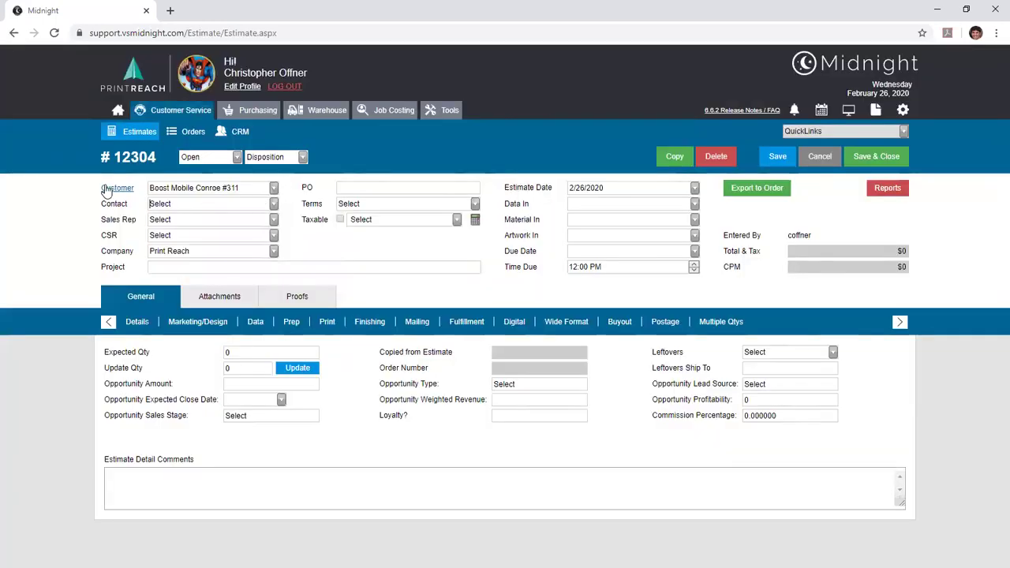
- Search the customers by state TX, select Luby's for the estimate, and acknowledge the account message
{"action": "left_click", "coordinate": [111, 190]}
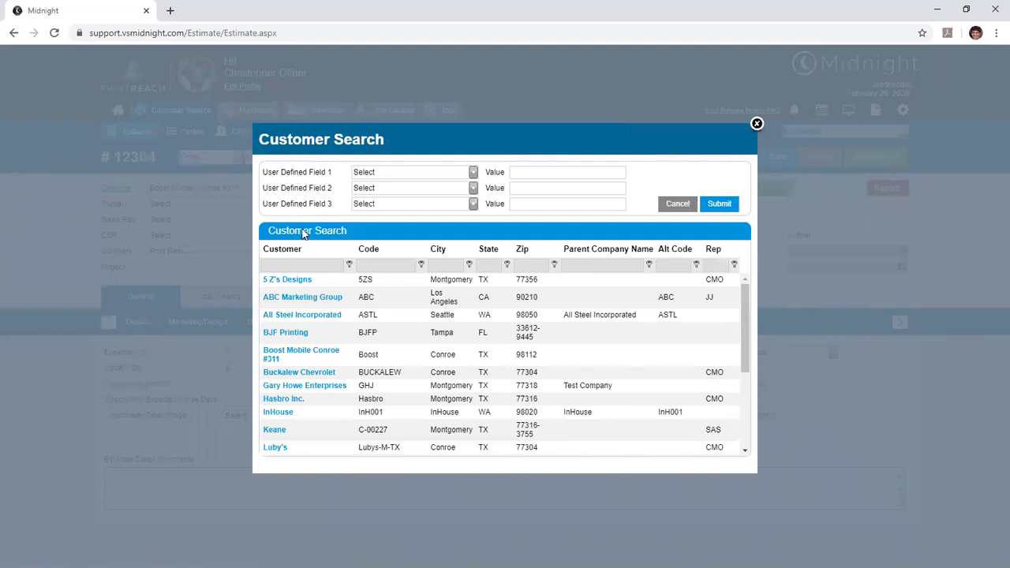
{"action": "key", "text": "Tab"}
{"action": "type", "text": "TX"}
{"action": "key", "text": "Tab"}
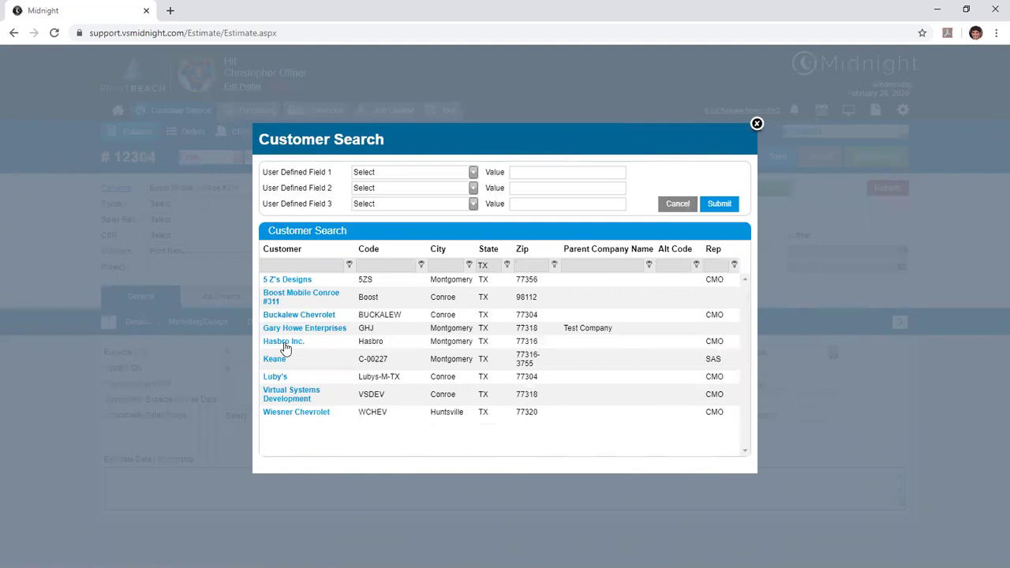
{"action": "left_click", "coordinate": [270, 380]}
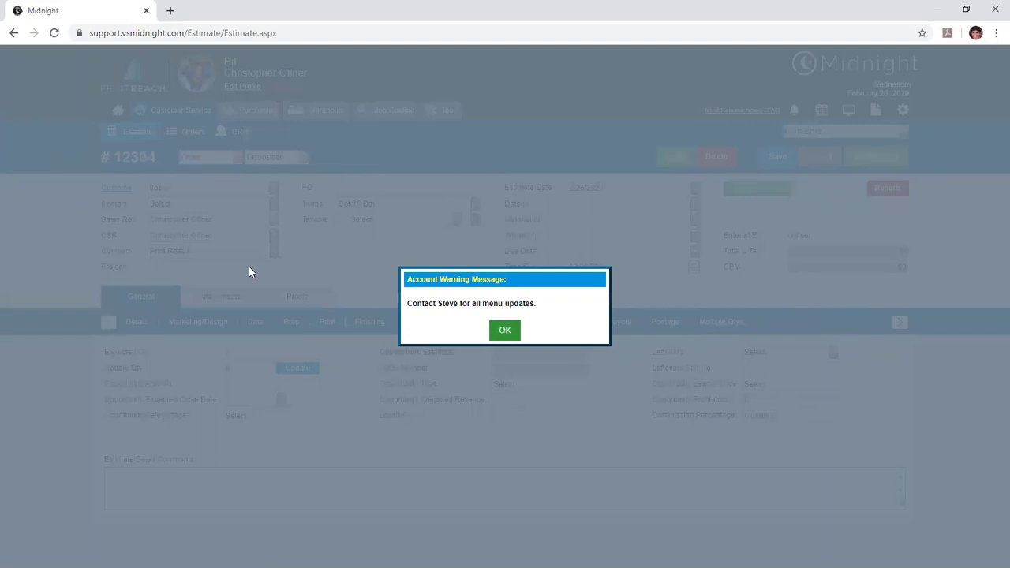
{"action": "key", "text": "Return"}
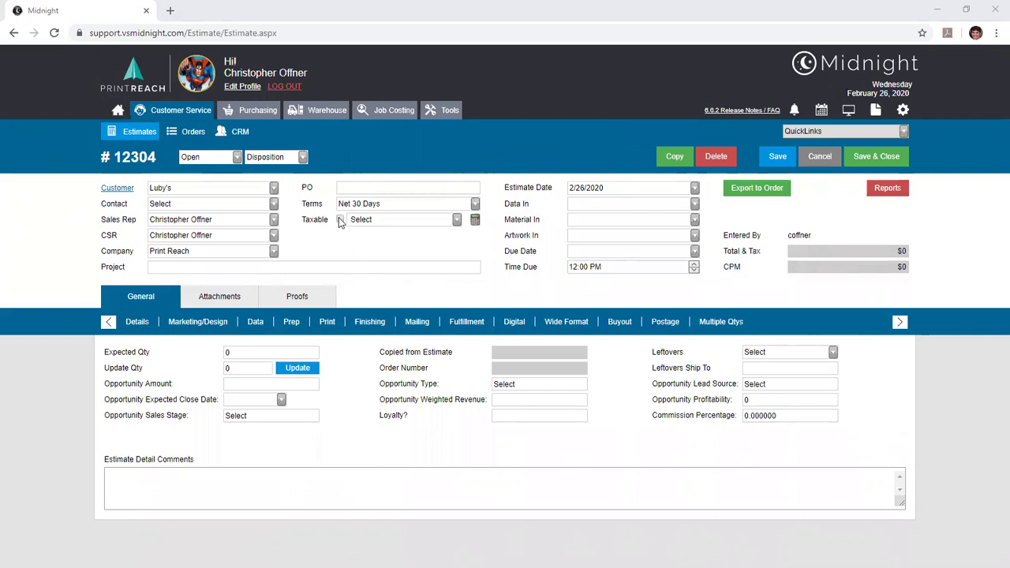
{"action": "left_click", "coordinate": [362, 220]}
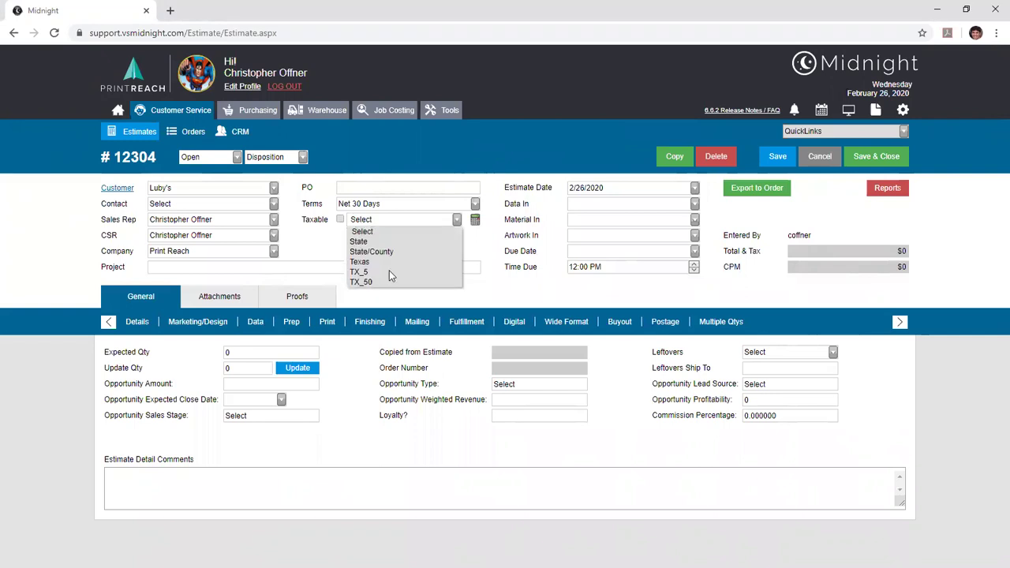
{"action": "left_click", "coordinate": [319, 256]}
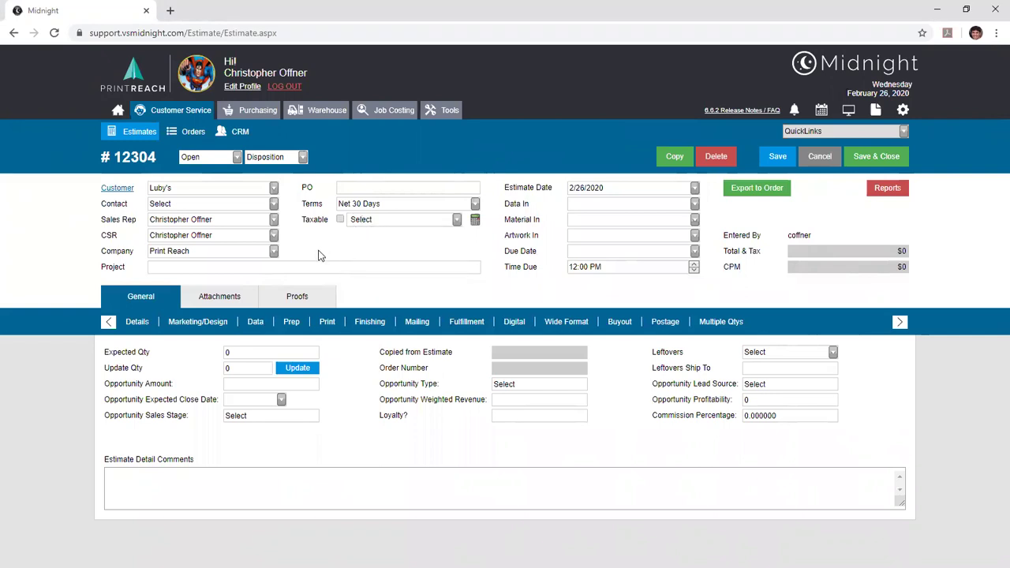
- Review the payment terms and company choices available in the estimate header
{"action": "left_click", "coordinate": [350, 204]}
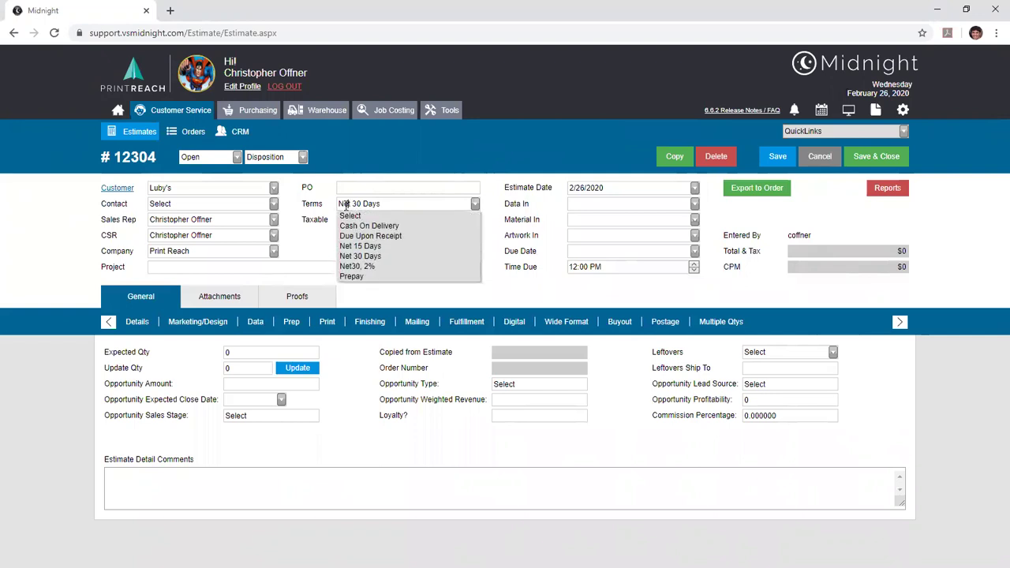
{"action": "left_click", "coordinate": [350, 204]}
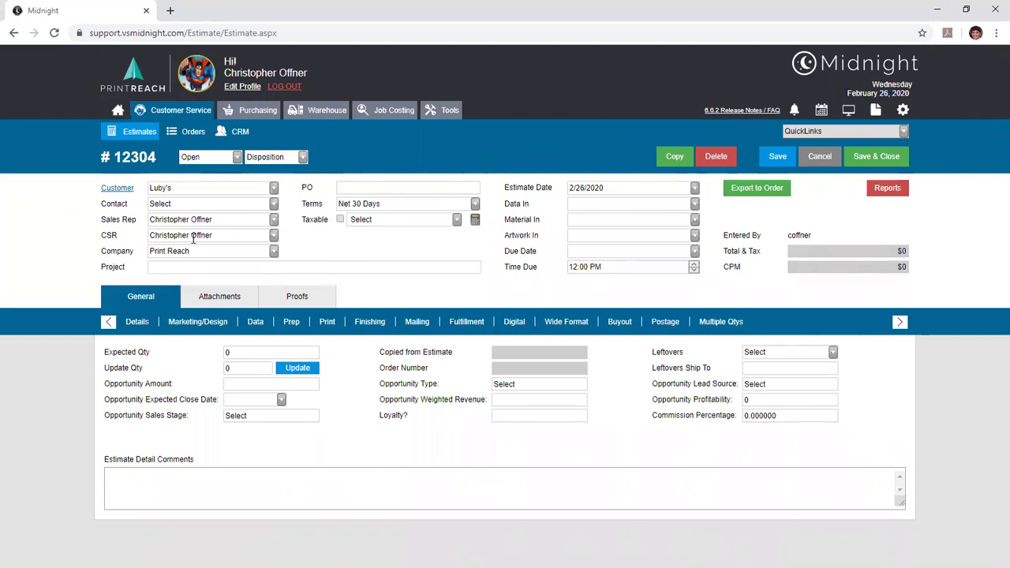
{"action": "left_click", "coordinate": [273, 251]}
{"action": "left_click", "coordinate": [273, 251]}
{"action": "left_click", "coordinate": [274, 253]}
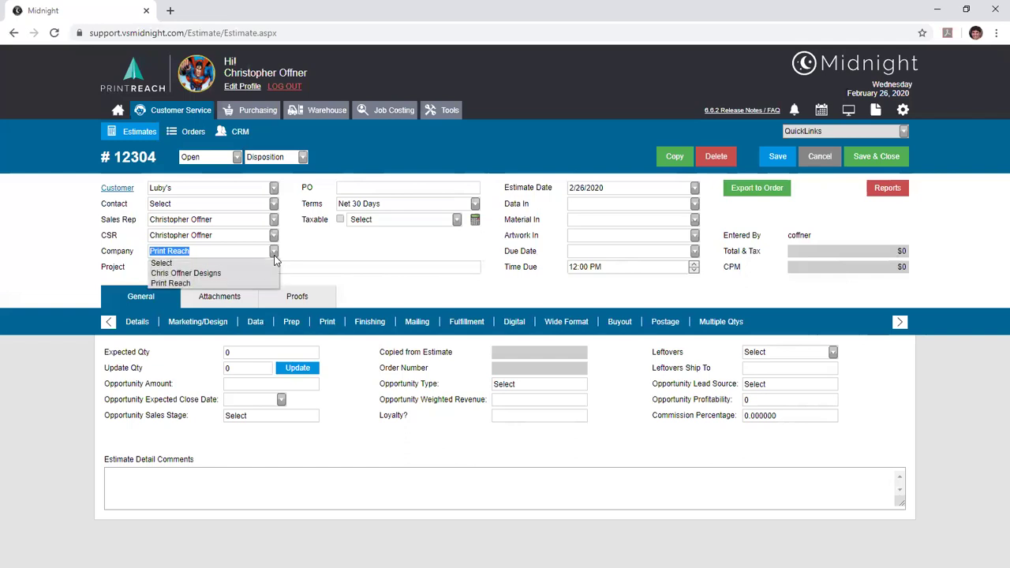
{"action": "left_click", "coordinate": [317, 252]}
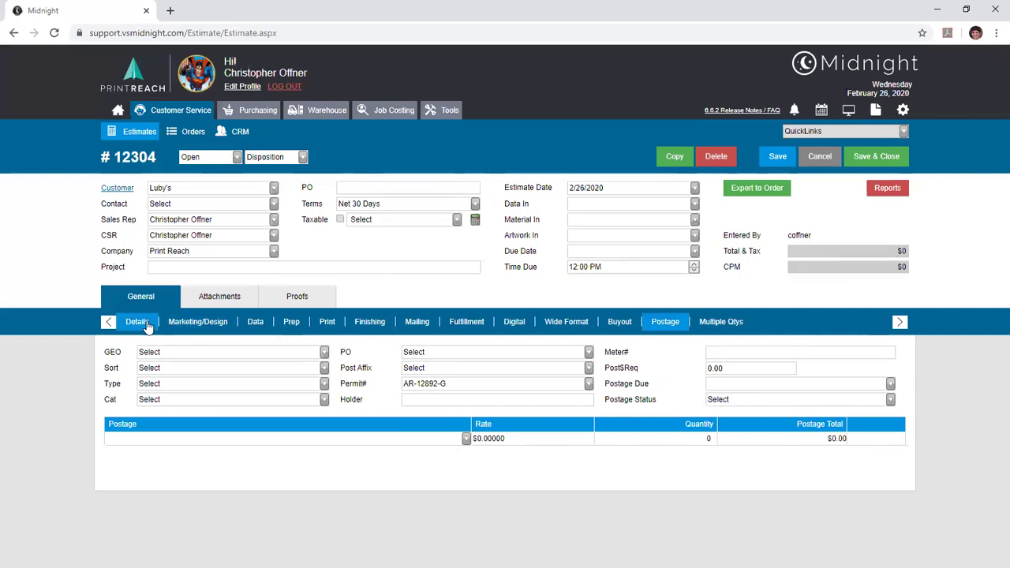
- Return to the estimate's details and examine the Expected Qty, Update Qty and Opportunity Amount fields
{"action": "left_click", "coordinate": [147, 326]}
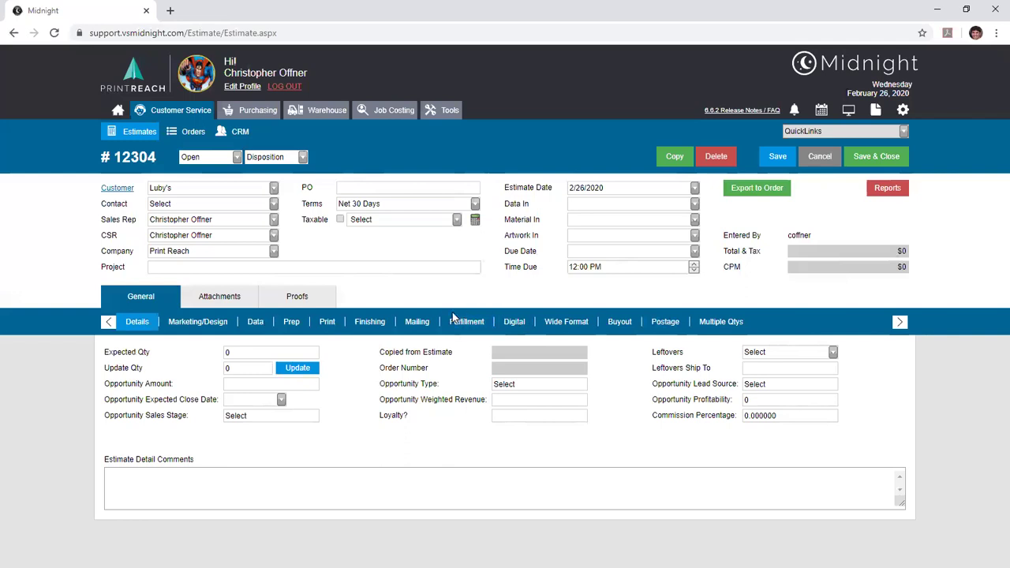
{"action": "left_click", "coordinate": [134, 322]}
{"action": "left_click_drag", "start_coordinate": [104, 353], "coordinate": [178, 356]}
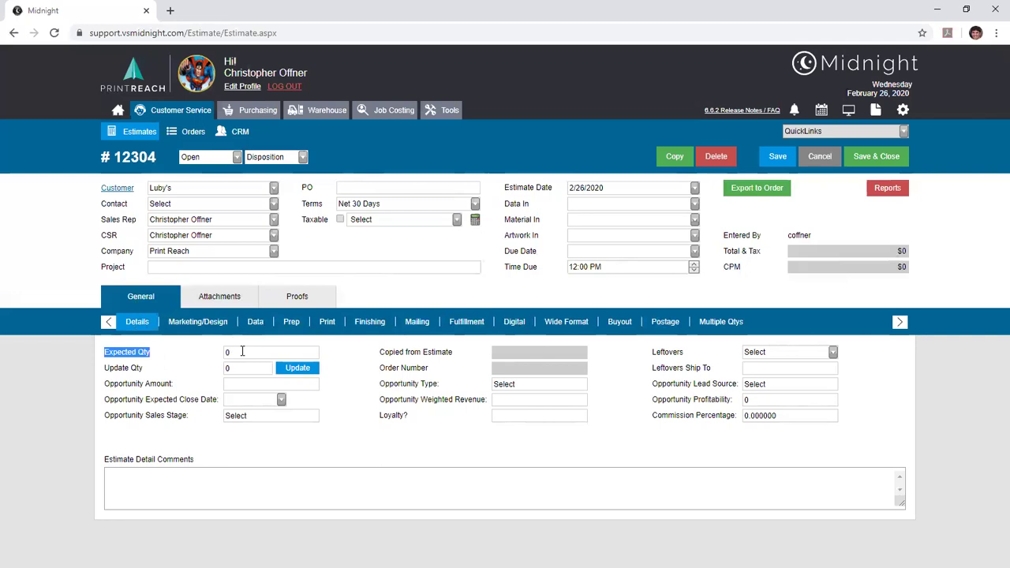
{"action": "left_click", "coordinate": [242, 351]}
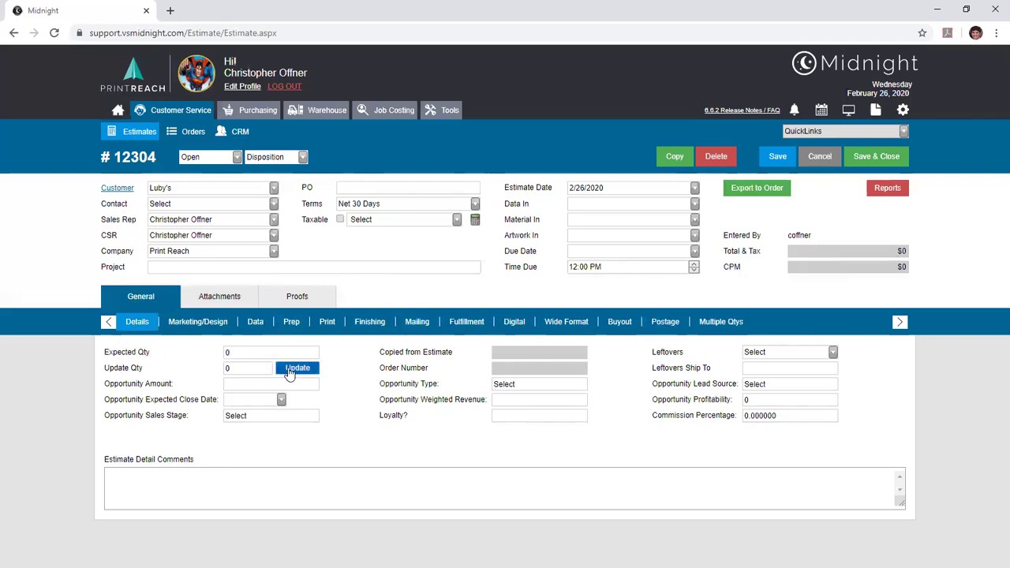
{"action": "left_click", "coordinate": [244, 356]}
{"action": "left_click_drag", "start_coordinate": [244, 354], "coordinate": [206, 368]}
{"action": "left_click", "coordinate": [230, 384]}
- Review the options for handling leftovers in the estimate details without choosing one
{"action": "key", "text": "alt+Down"}
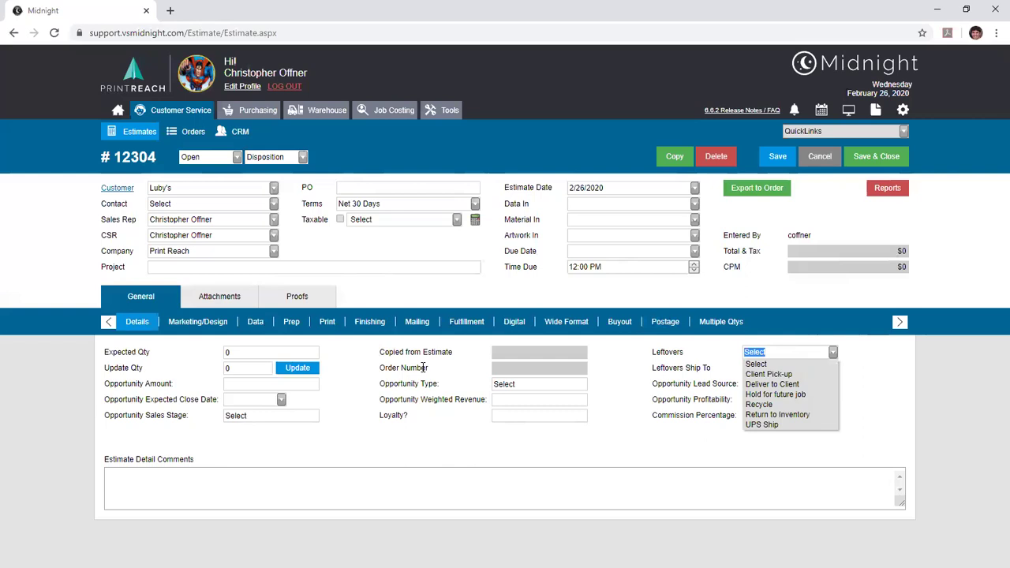
{"action": "key", "text": "Escape"}
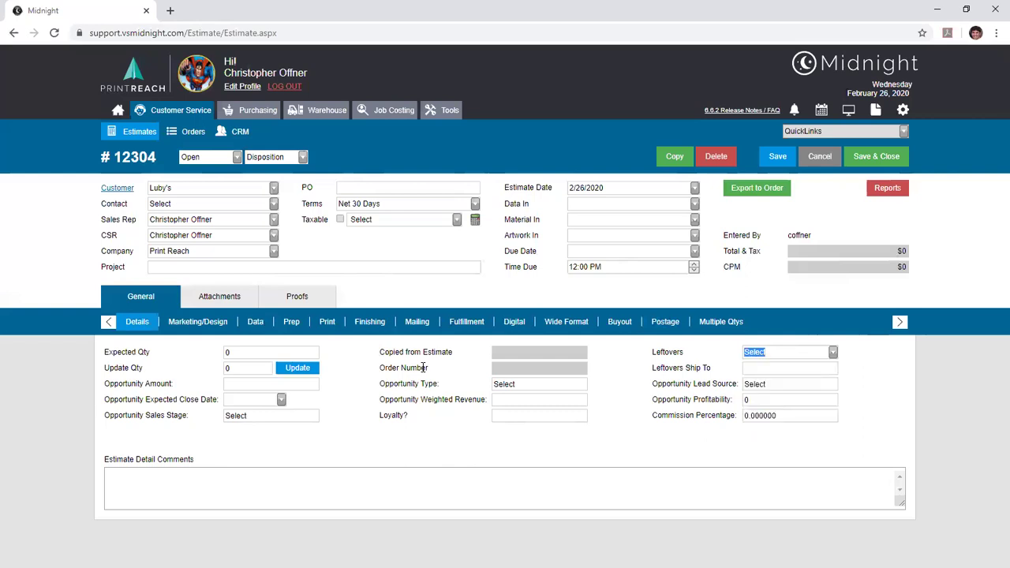
{"action": "key", "text": "Tab"}
{"action": "key", "text": "alt+Down"}
{"action": "key", "text": "Down"}
{"action": "key", "text": "Down"}
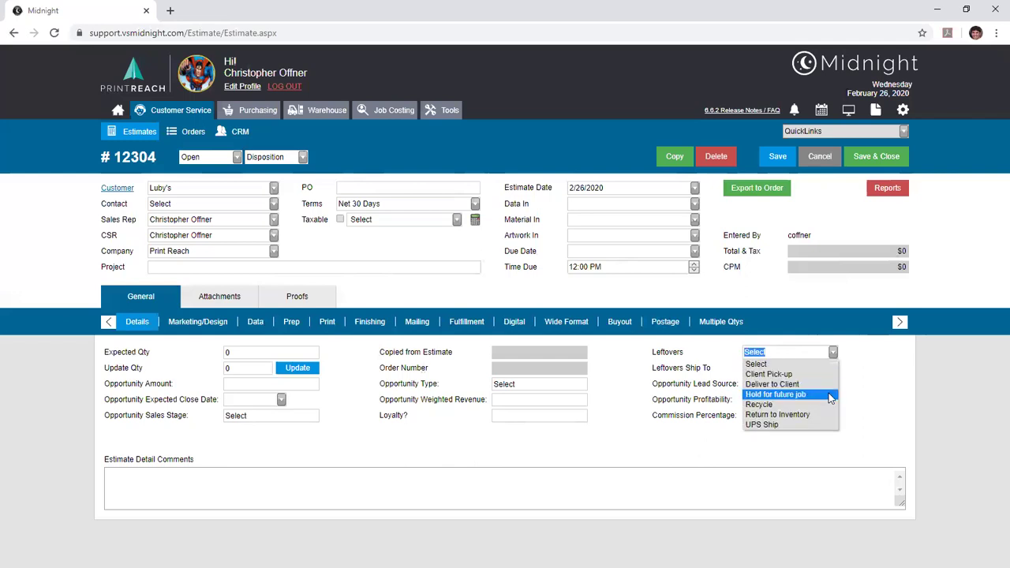
{"action": "key", "text": "Escape"}
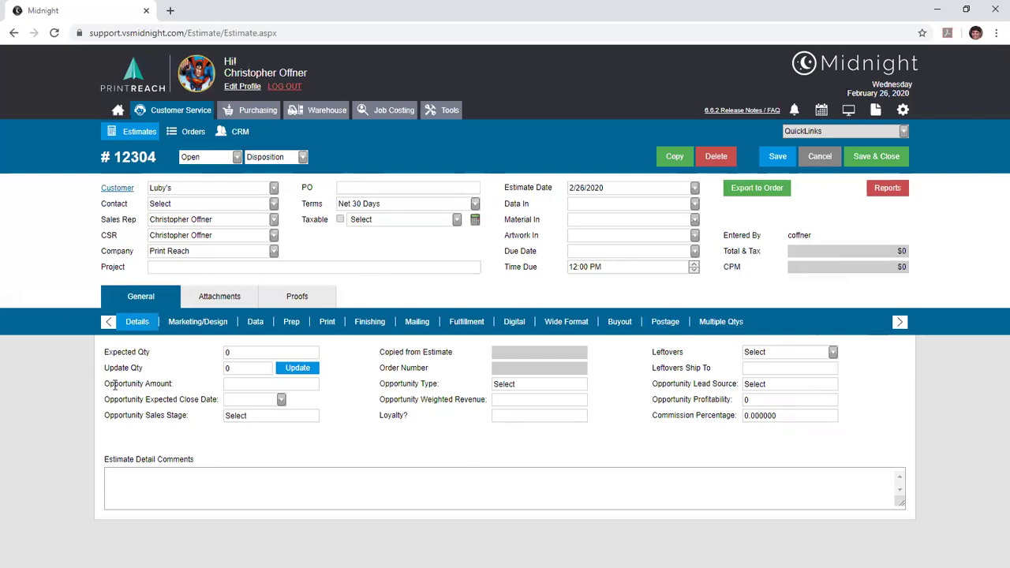
- Examine the estimate's opportunity fields, including amount, type, lead source and expected close date
{"action": "left_click_drag", "start_coordinate": [105, 386], "coordinate": [175, 396]}
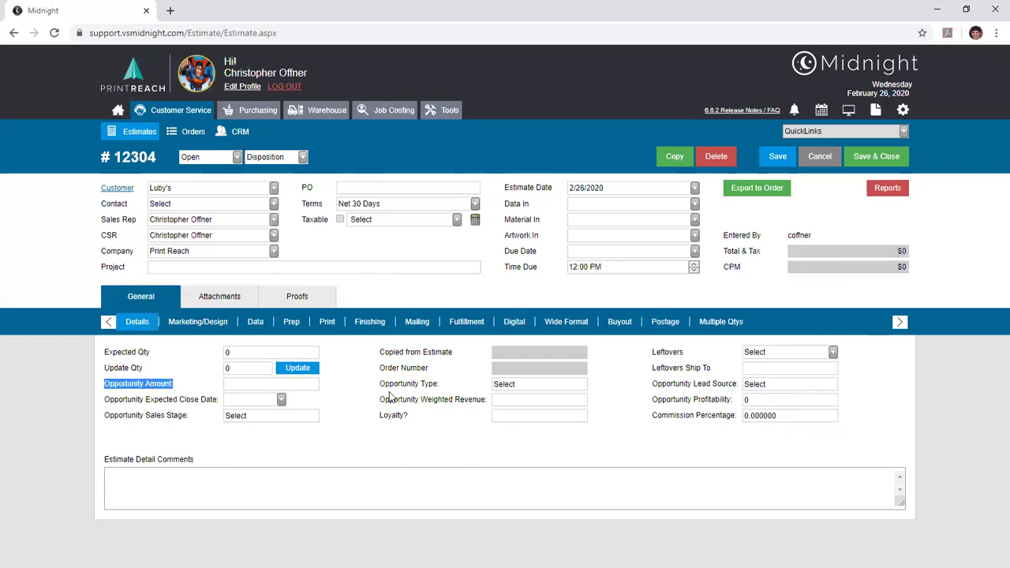
{"action": "left_click_drag", "start_coordinate": [379, 384], "coordinate": [447, 386]}
{"action": "left_click_drag", "start_coordinate": [653, 384], "coordinate": [738, 387]}
{"action": "left_click_drag", "start_coordinate": [107, 399], "coordinate": [217, 399]}
{"action": "left_click", "coordinate": [217, 400]}
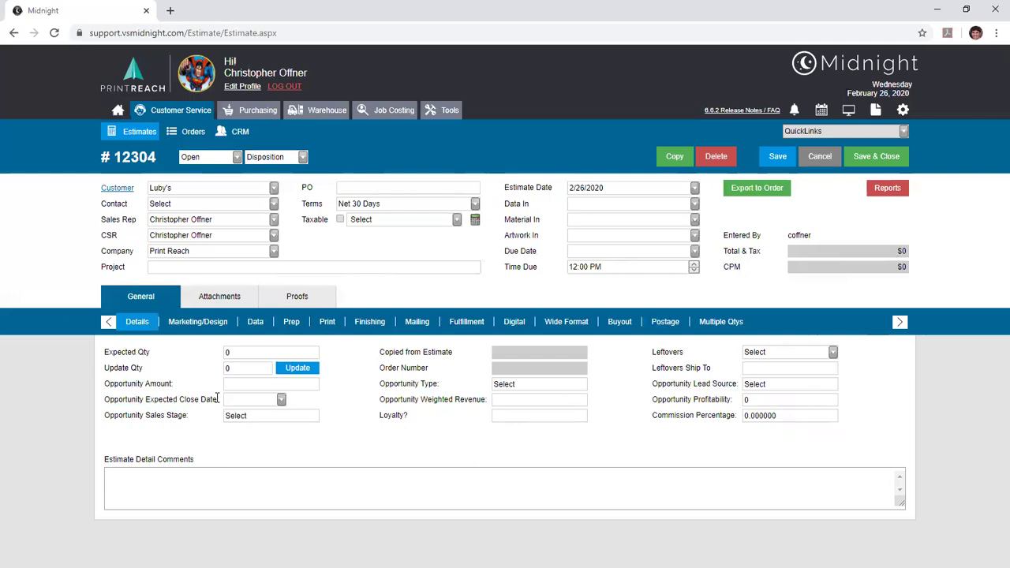
{"action": "left_click_drag", "start_coordinate": [217, 400], "coordinate": [100, 388]}
{"action": "left_click", "coordinate": [117, 385]}
{"action": "triple_click", "coordinate": [422, 387]}
{"action": "left_click_drag", "start_coordinate": [657, 384], "coordinate": [713, 392]}
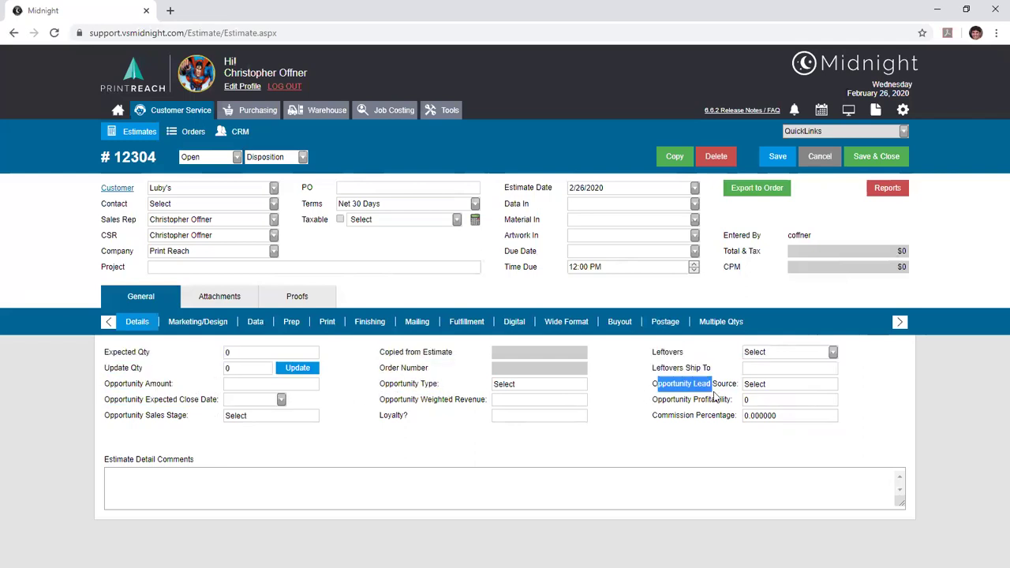
{"action": "left_click", "coordinate": [714, 394]}
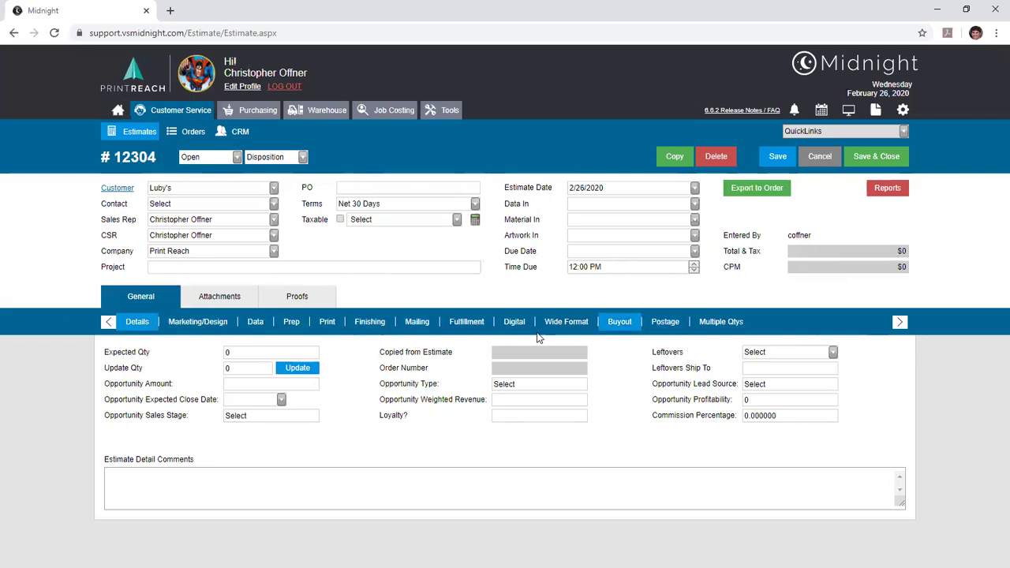
- Set the estimate's expected quantity to 250 in its details
{"action": "left_click", "coordinate": [305, 326]}
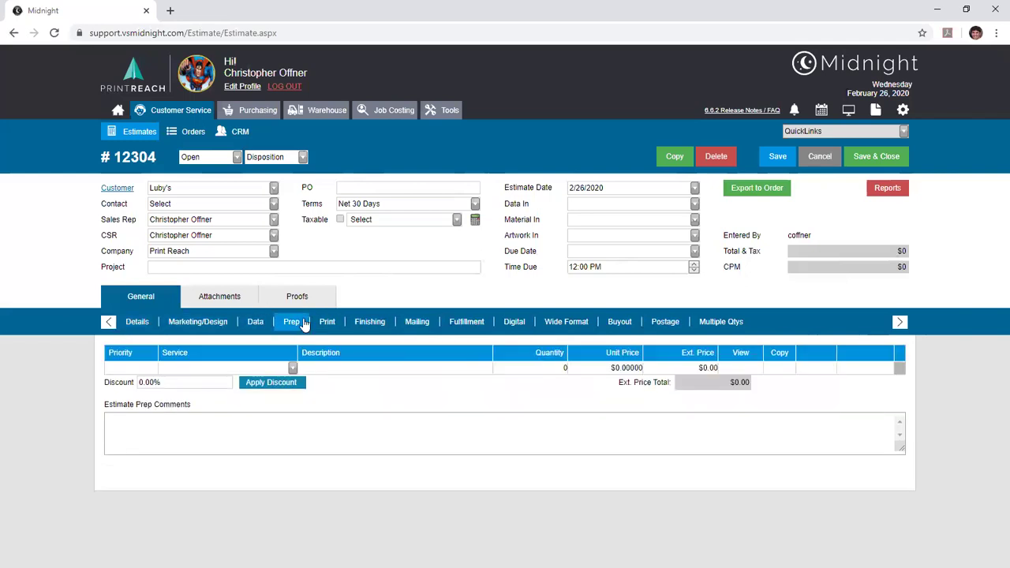
{"action": "left_click", "coordinate": [297, 368]}
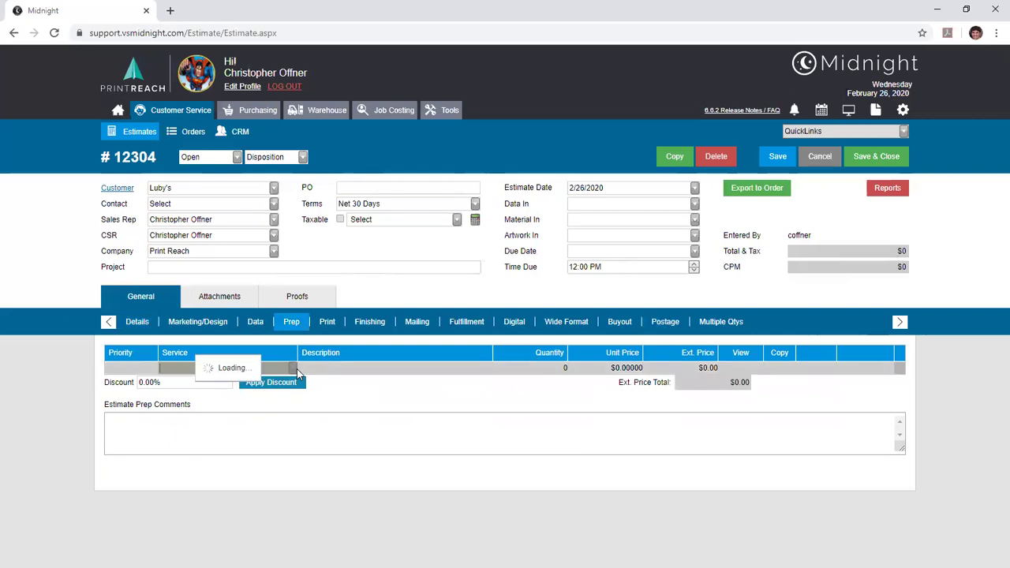
{"action": "left_click", "coordinate": [130, 322]}
{"action": "left_click", "coordinate": [238, 352]}
{"action": "type", "text": "250"}
- Add the Other service as the first line of the estimate's prep services
{"action": "left_click", "coordinate": [291, 322]}
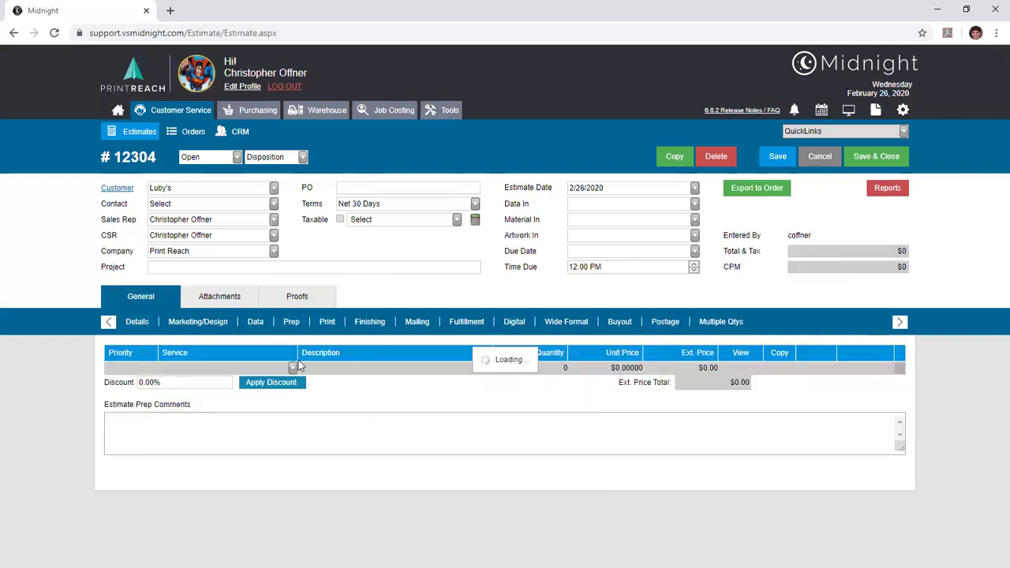
{"action": "left_click", "coordinate": [296, 368]}
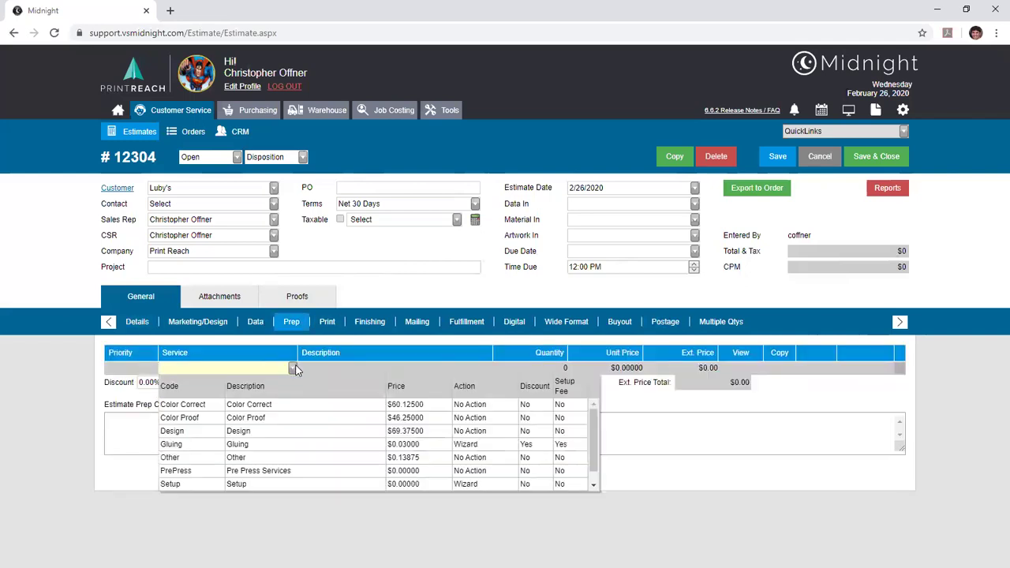
{"action": "left_click", "coordinate": [440, 458]}
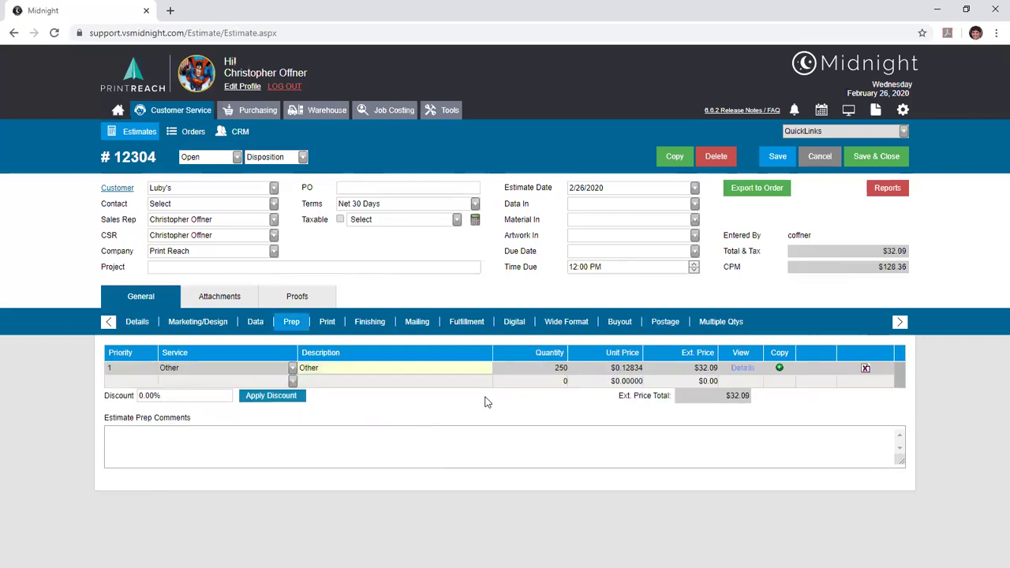
- Check the expected quantity in the details, then add the Color Correct service to the prep services
{"action": "left_click", "coordinate": [136, 323]}
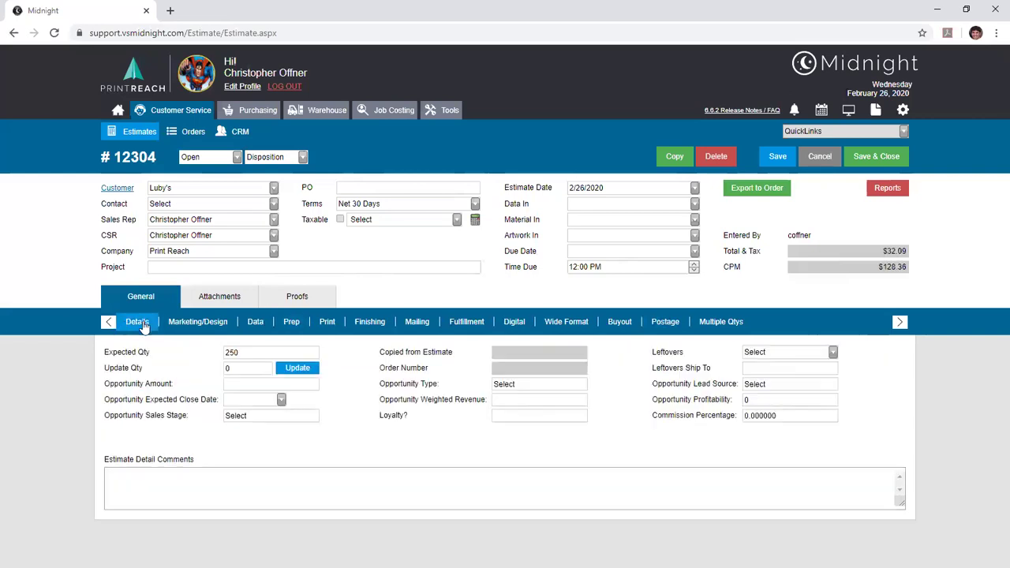
{"action": "left_click", "coordinate": [291, 323]}
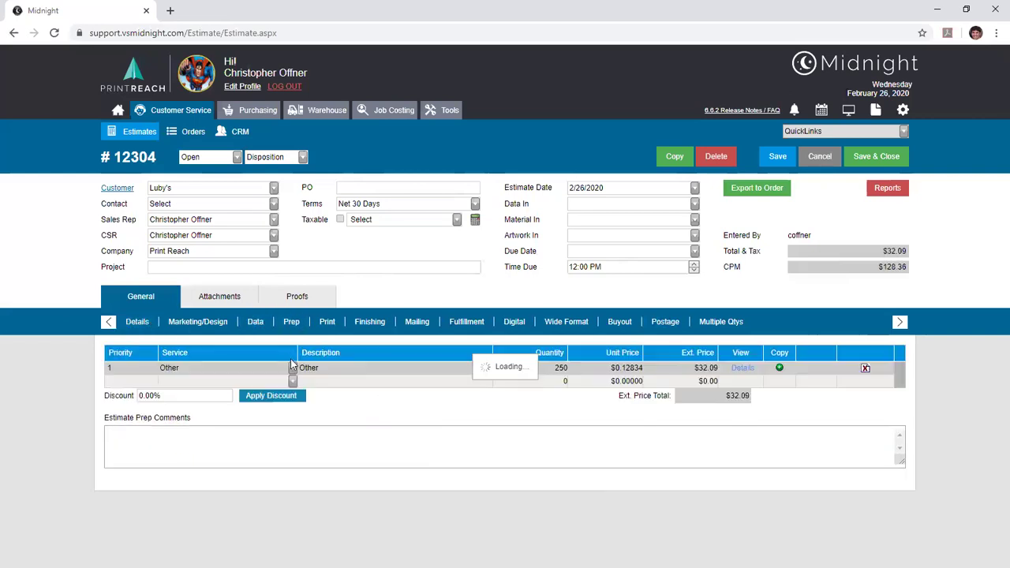
{"action": "left_click", "coordinate": [293, 381]}
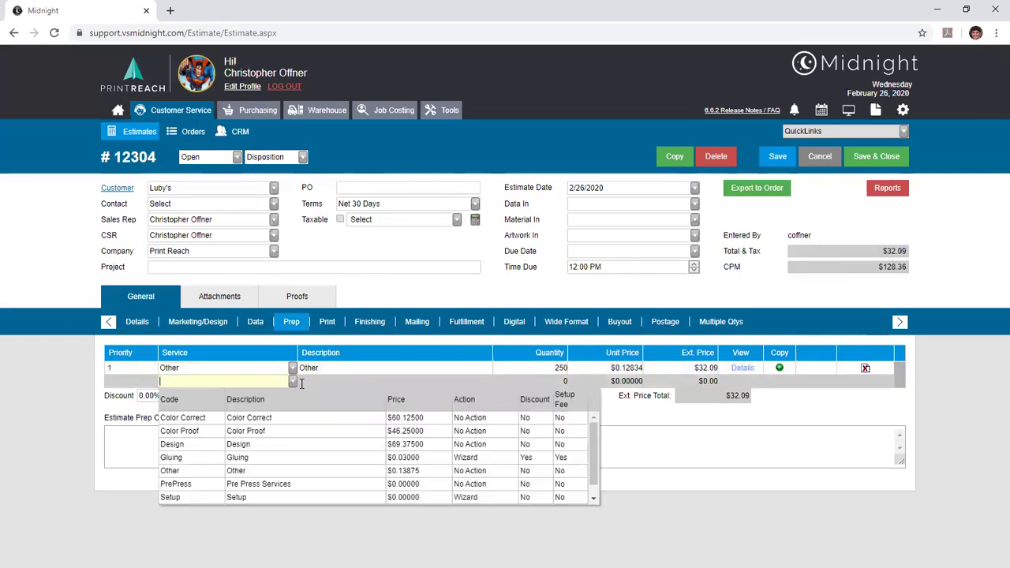
{"action": "left_click", "coordinate": [312, 421]}
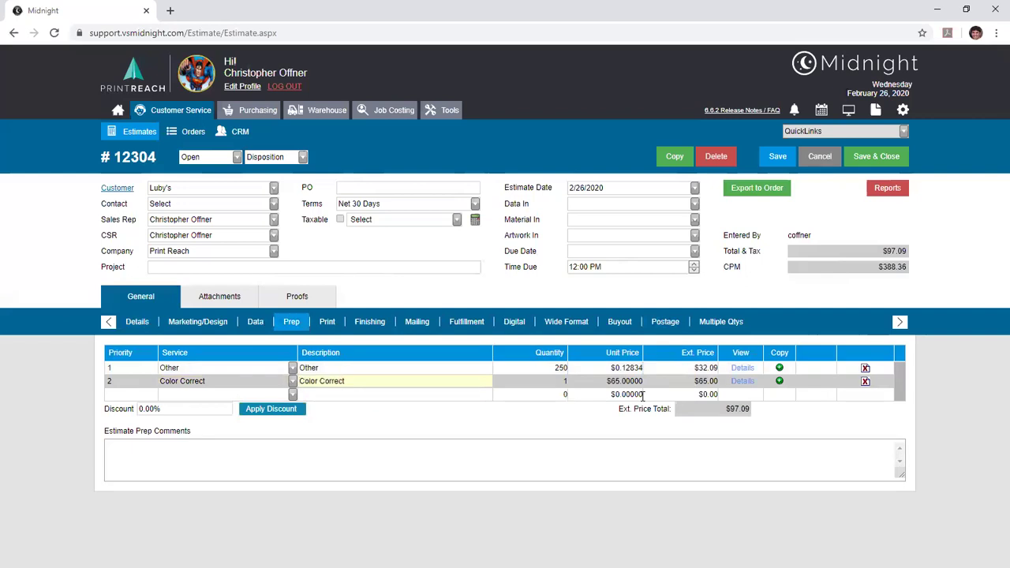
{"action": "left_click", "coordinate": [223, 476]}
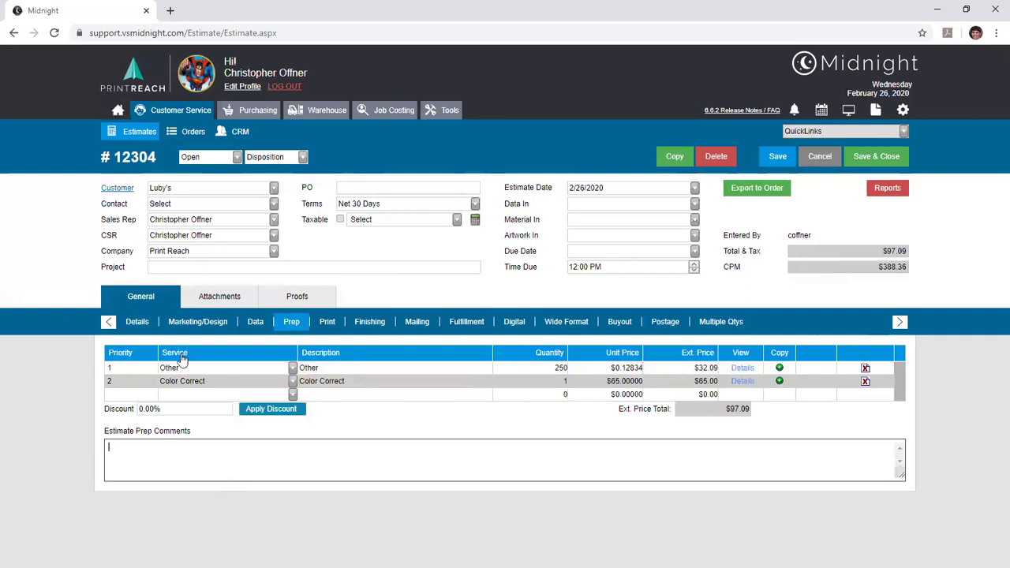
- Examine the estimate's postage options for GEO, Sort, Type and Post Affix
{"action": "left_click", "coordinate": [136, 322]}
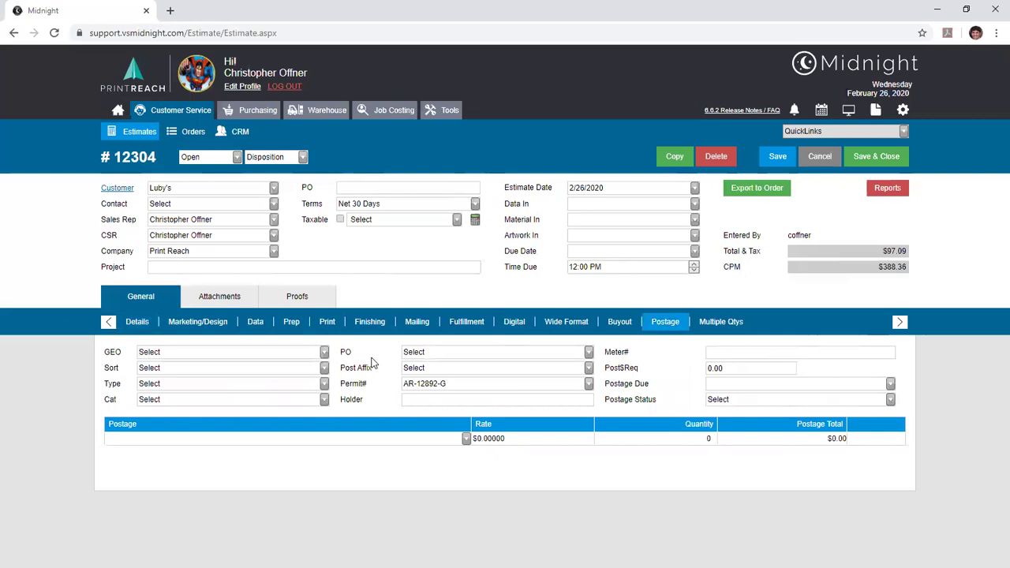
{"action": "left_click", "coordinate": [325, 353]}
{"action": "left_click", "coordinate": [324, 353]}
{"action": "left_click", "coordinate": [324, 368]}
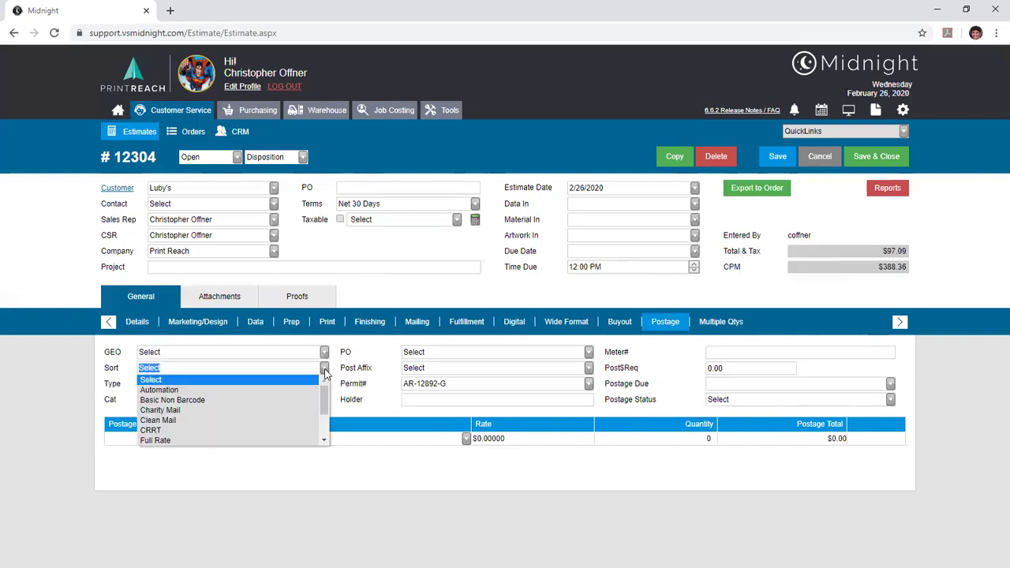
{"action": "left_click", "coordinate": [324, 369]}
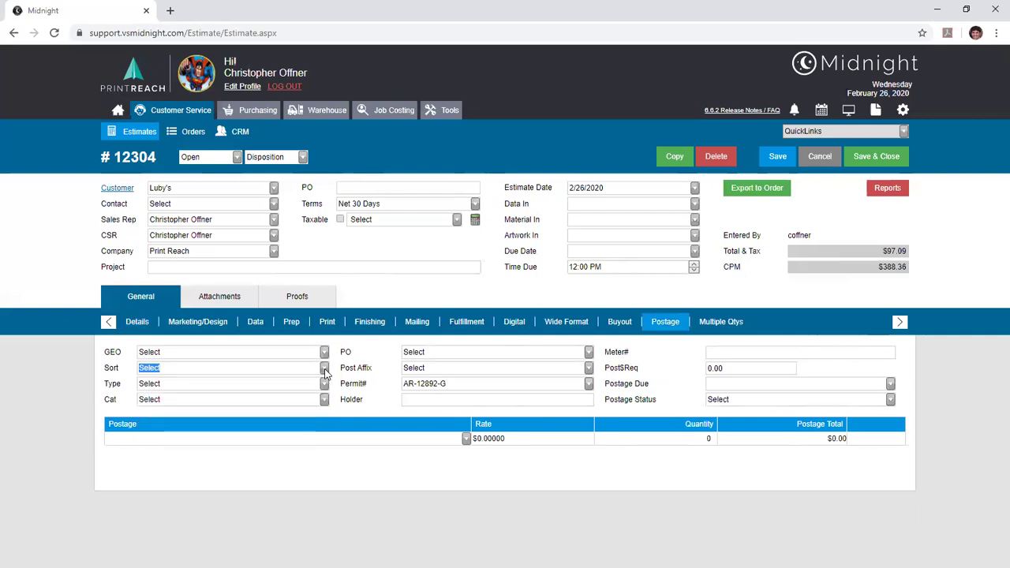
{"action": "left_click", "coordinate": [324, 384]}
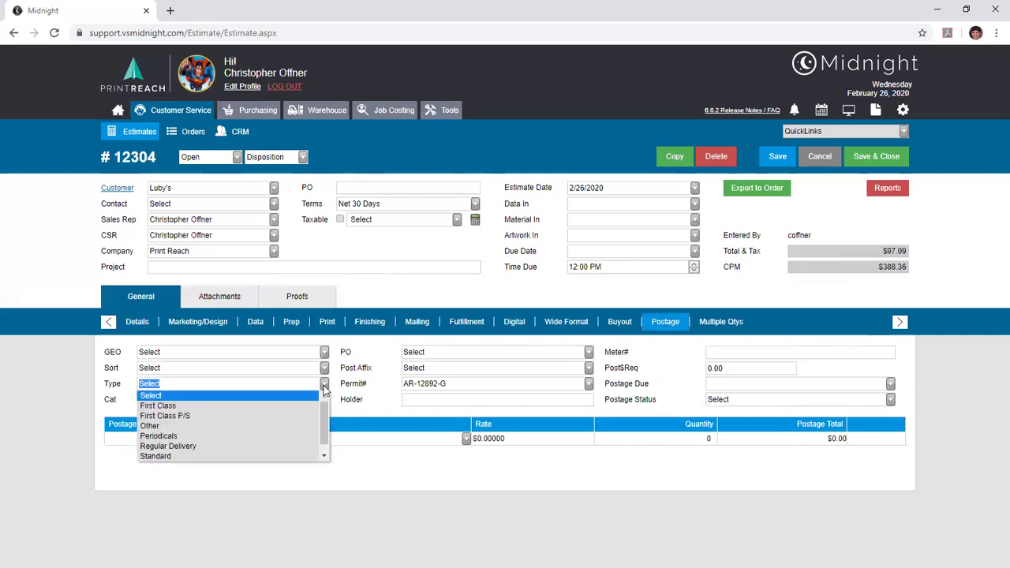
{"action": "left_click", "coordinate": [324, 385]}
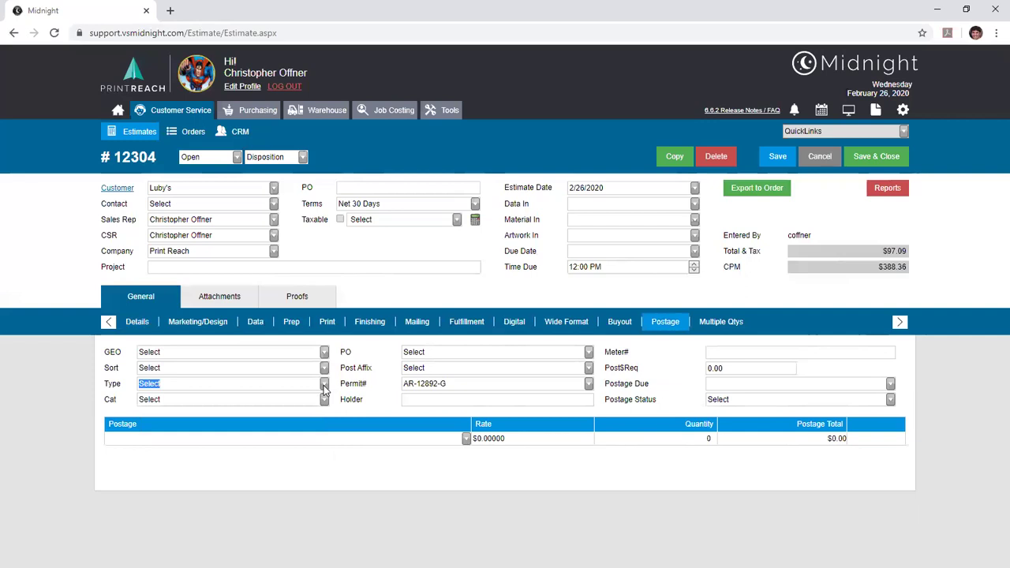
{"action": "left_click", "coordinate": [457, 369]}
{"action": "left_click", "coordinate": [458, 368]}
- Add a *Std Auto ECR Basic Ltr. DNDC postage line to the estimate
{"action": "left_click", "coordinate": [467, 439]}
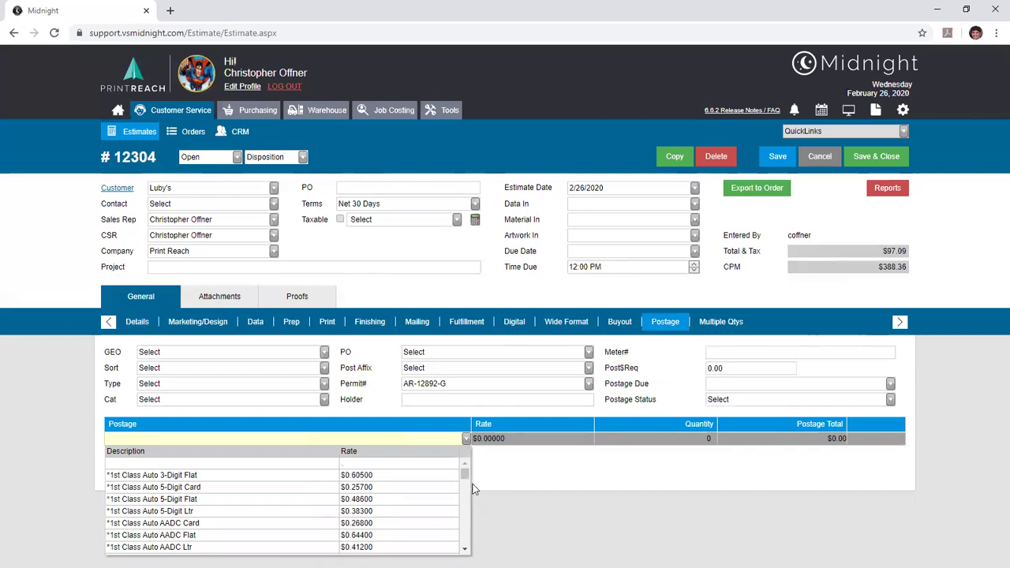
{"action": "scroll", "coordinate": [465, 476], "scroll_direction": "down", "scroll_amount": 2}
{"action": "left_click_drag", "start_coordinate": [466, 475], "coordinate": [476, 483]}
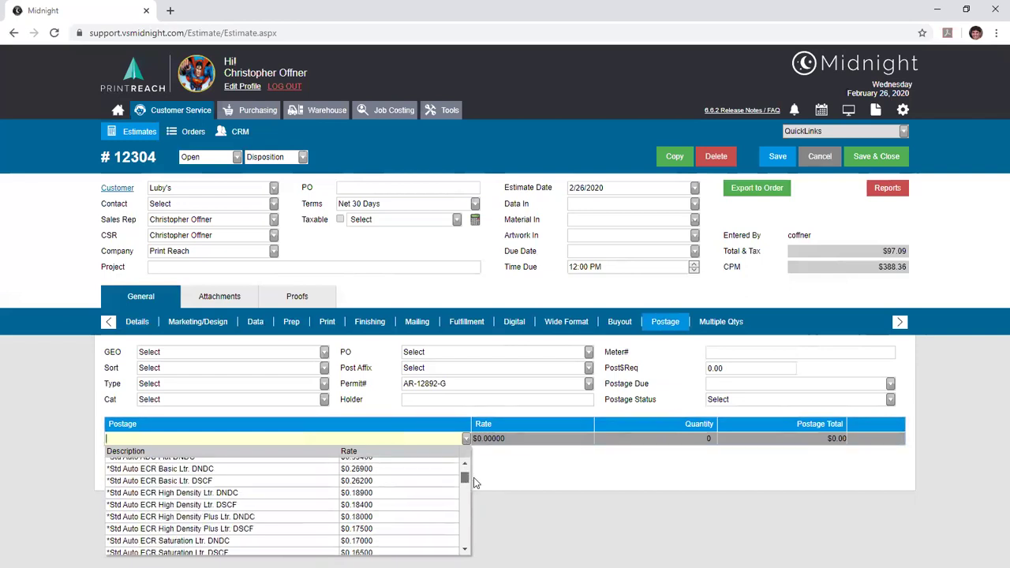
{"action": "left_click", "coordinate": [410, 468]}
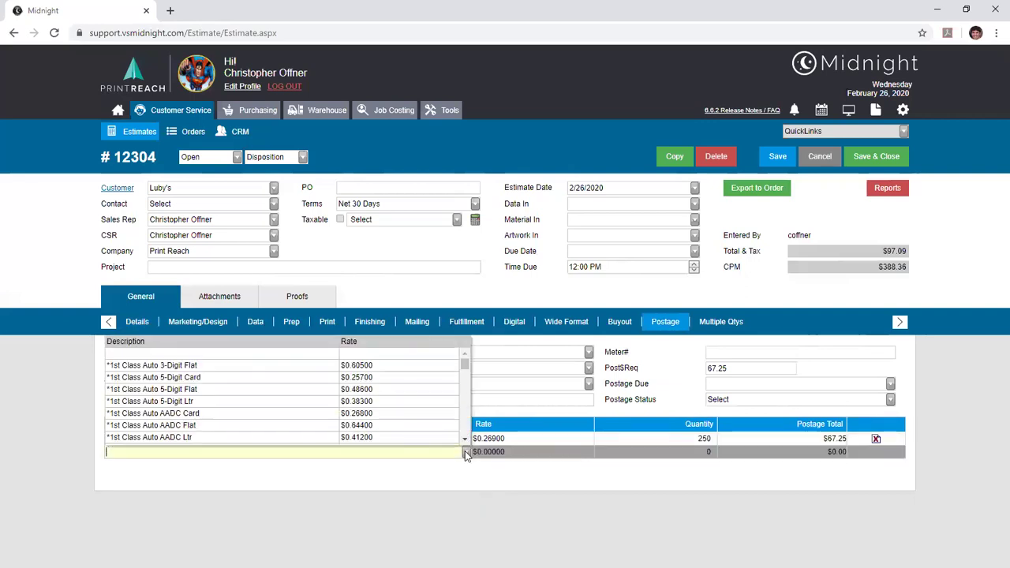
- Add a *1st Class Auto 5-Digit Flat postage line and set the *Std Auto ECR Basic Ltr. DNDC line's quantity to 100
{"action": "left_click", "coordinate": [399, 390]}
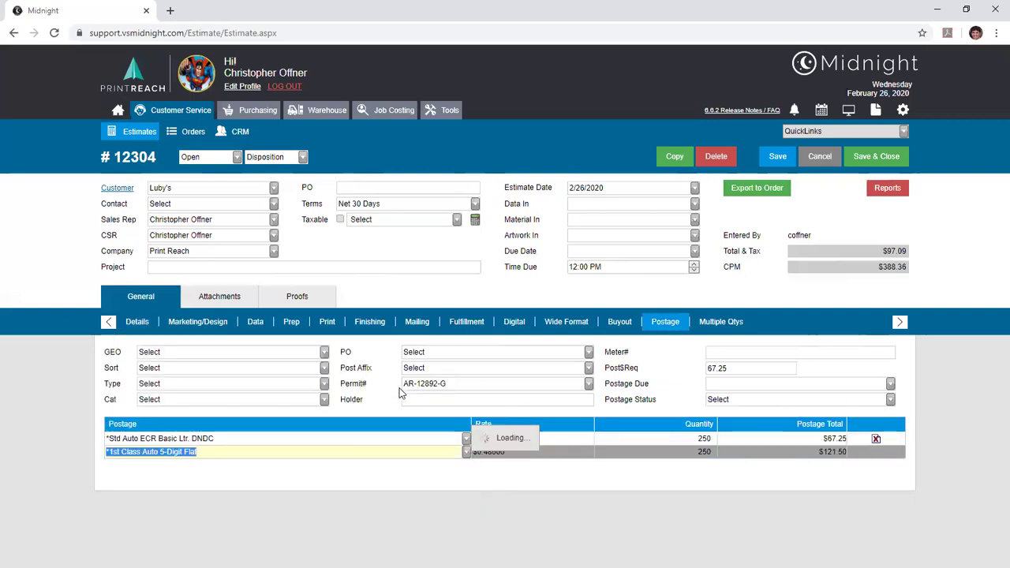
{"action": "left_click", "coordinate": [678, 438]}
{"action": "type", "text": "100"}
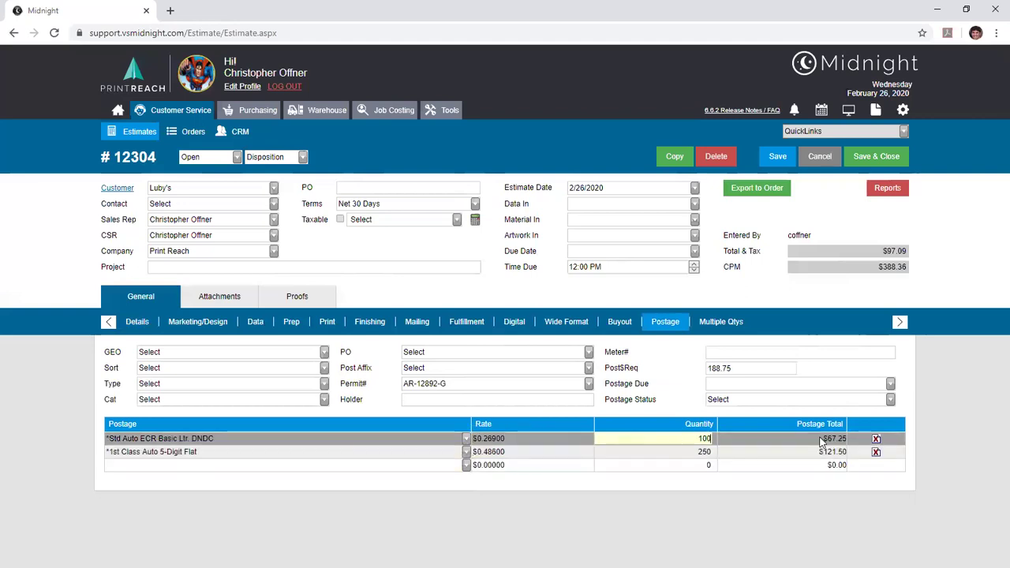
- Set the quantity of the *1st Class Auto 5-Digit Flat postage line to 150
{"action": "key", "text": "Tab"}
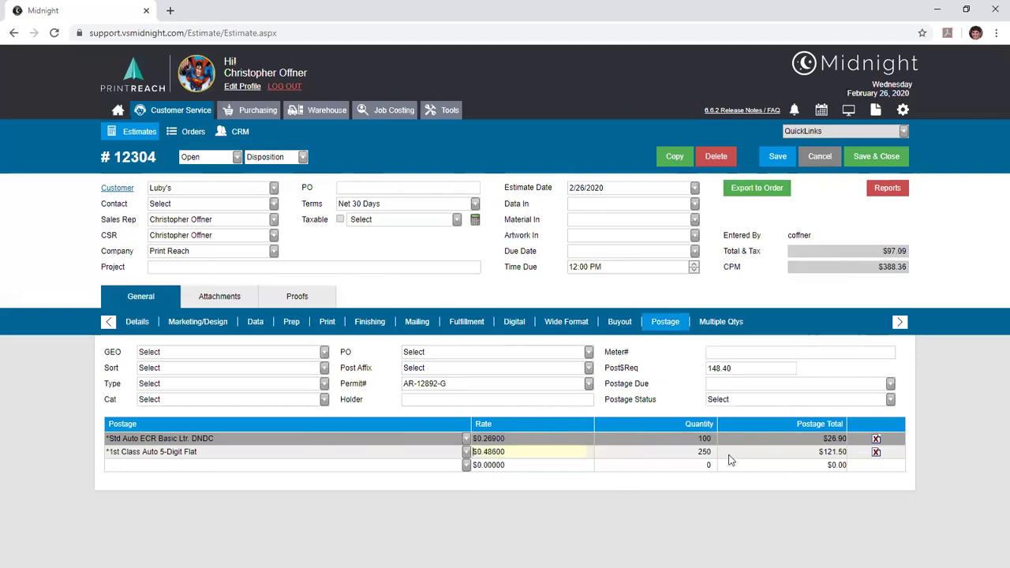
{"action": "type", "text": "150"}
{"action": "key", "text": "Tab"}
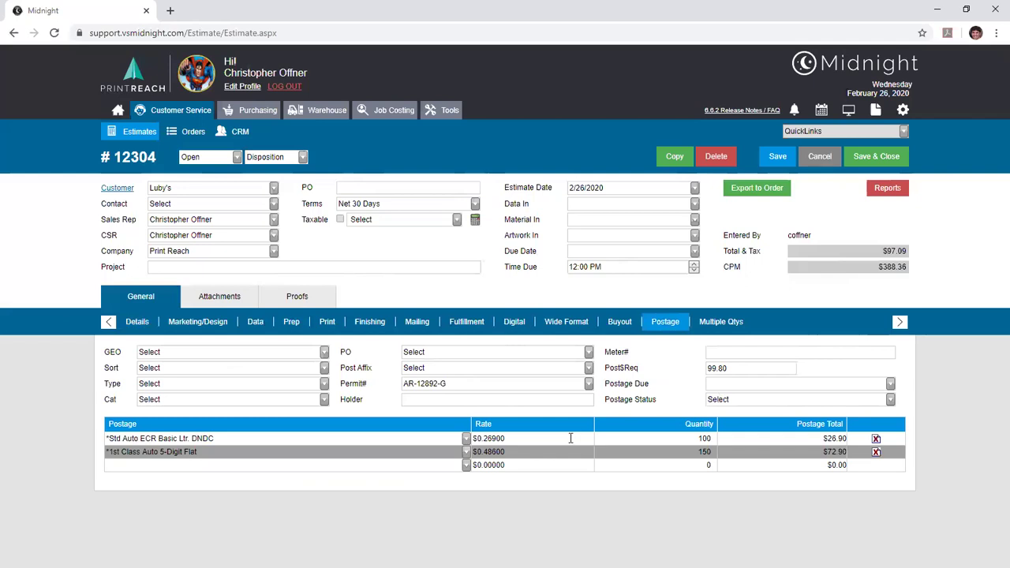
- Change the first postage line to Std NP Non-Auto 5-Digit Ltr and the second to Std Reg Non-Auto AADC
{"action": "left_click", "coordinate": [466, 439]}
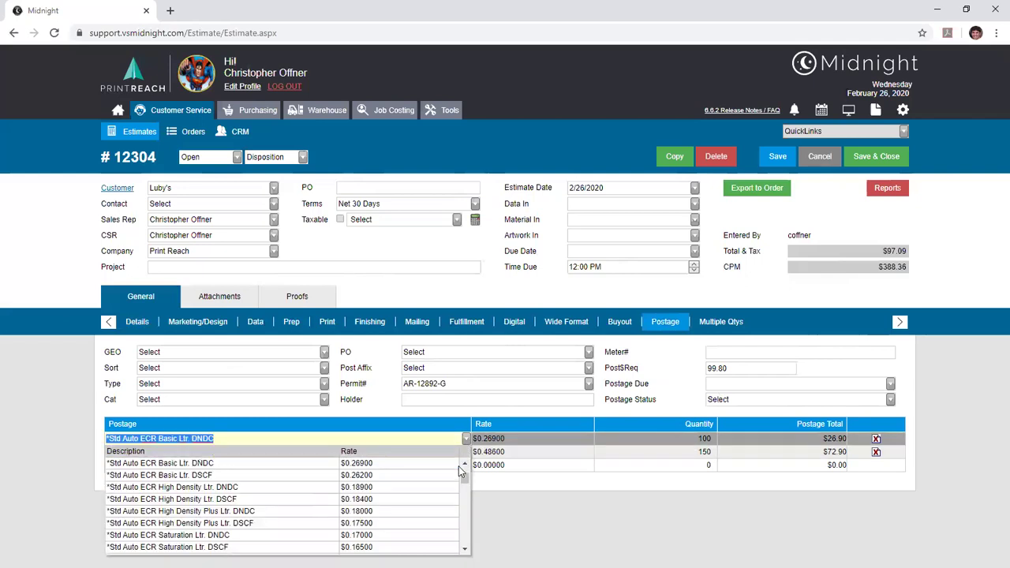
{"action": "left_click_drag", "start_coordinate": [465, 477], "coordinate": [476, 500]}
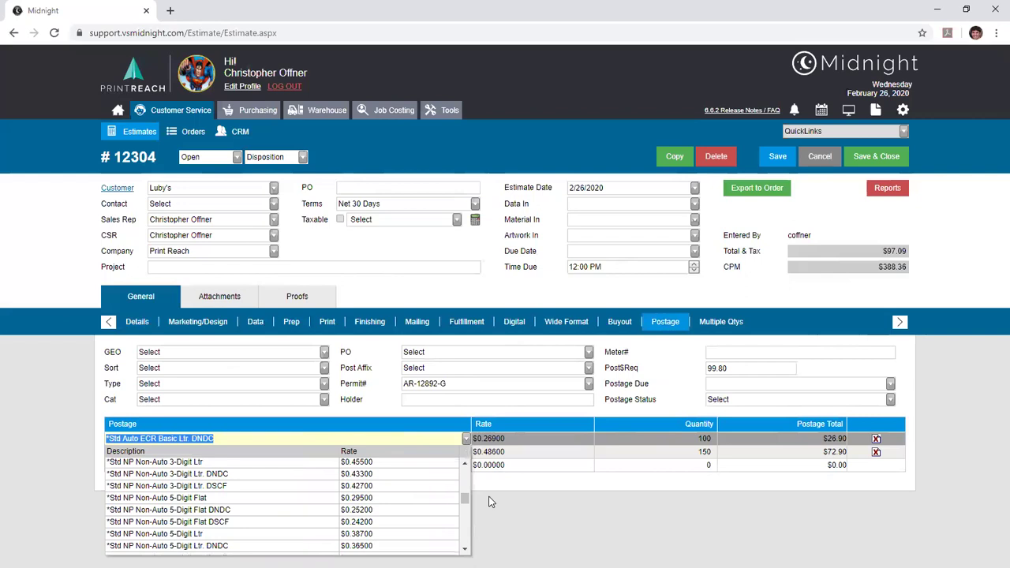
{"action": "left_click_drag", "start_coordinate": [467, 501], "coordinate": [466, 531]}
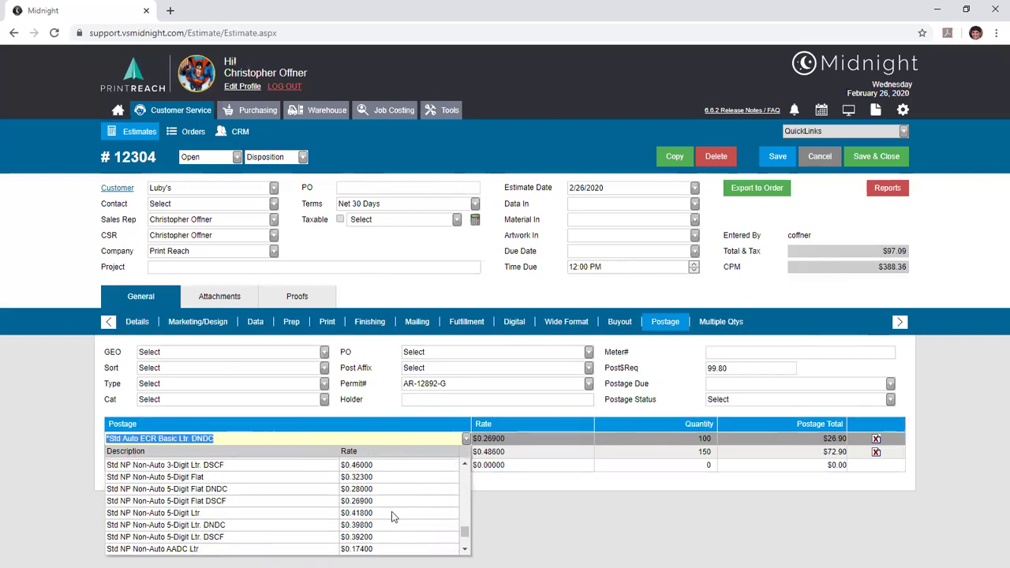
{"action": "left_click", "coordinate": [262, 514]}
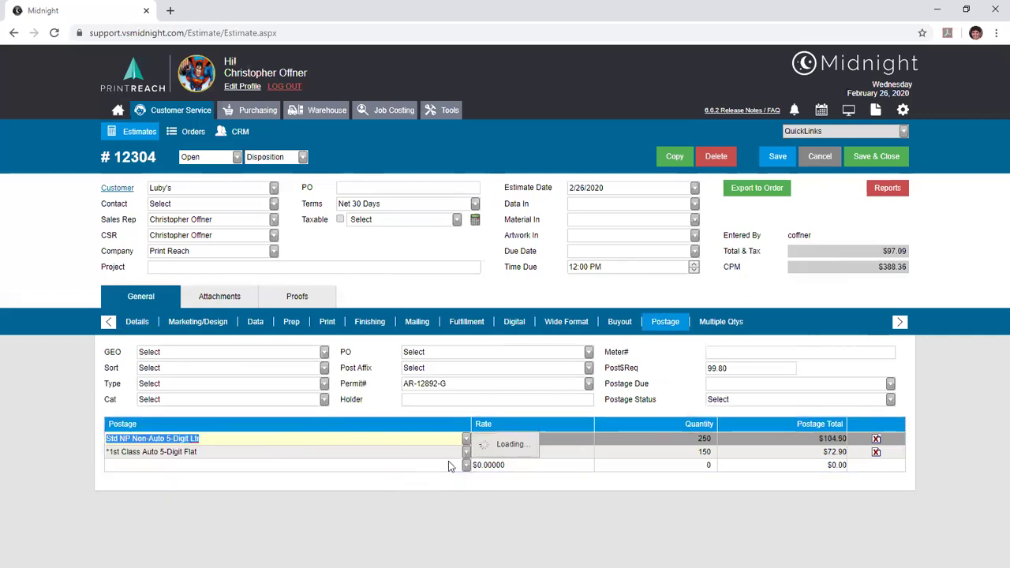
{"action": "left_click", "coordinate": [466, 452]}
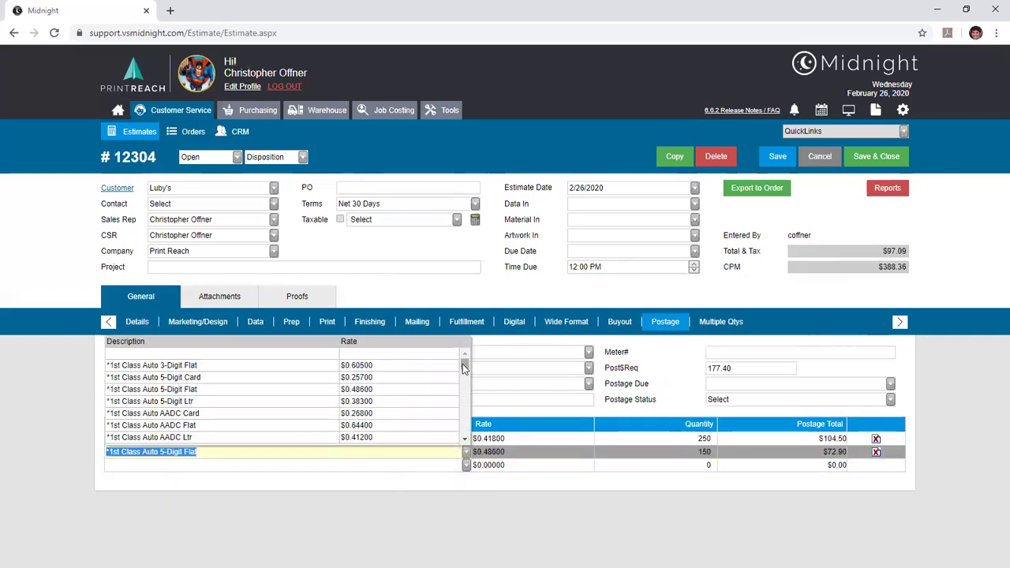
{"action": "scroll", "coordinate": [410, 412], "scroll_direction": "down", "scroll_amount": 5}
{"action": "left_click", "coordinate": [402, 404]}
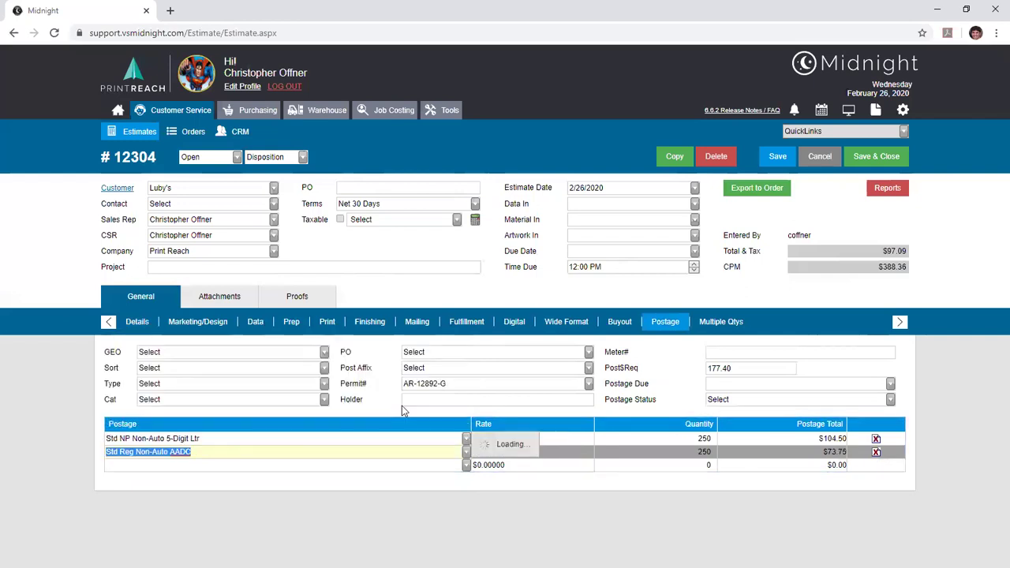
- Set the Std NP Non-Auto 5-Digit Ltr quantity to 100 and the Std Reg Non-Auto AADC quantity to 150
{"action": "left_click", "coordinate": [661, 438]}
{"action": "type", "text": "100"}
{"action": "key", "text": "Return"}
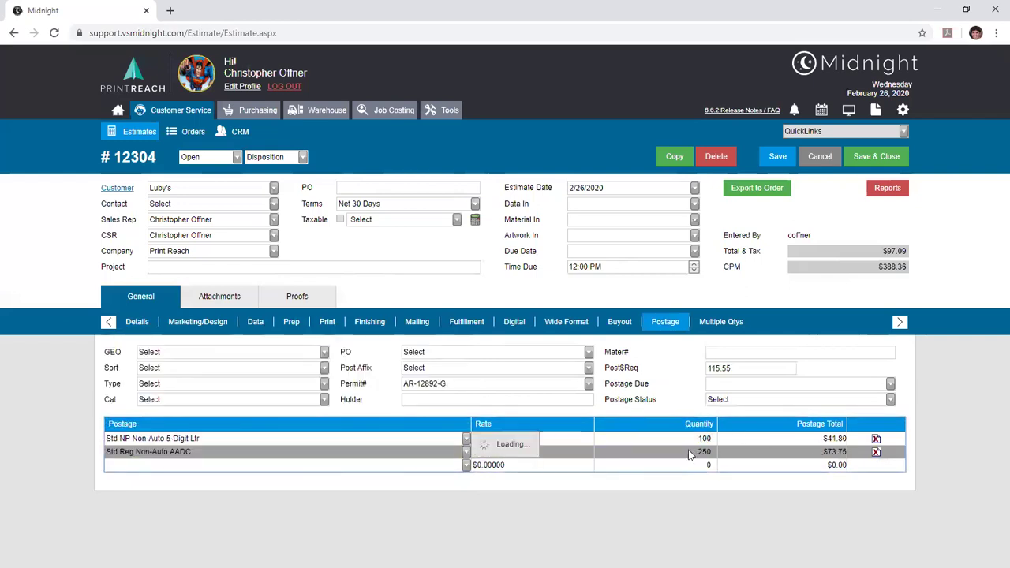
{"action": "left_click", "coordinate": [695, 451]}
{"action": "type", "text": "150"}
{"action": "key", "text": "Return"}
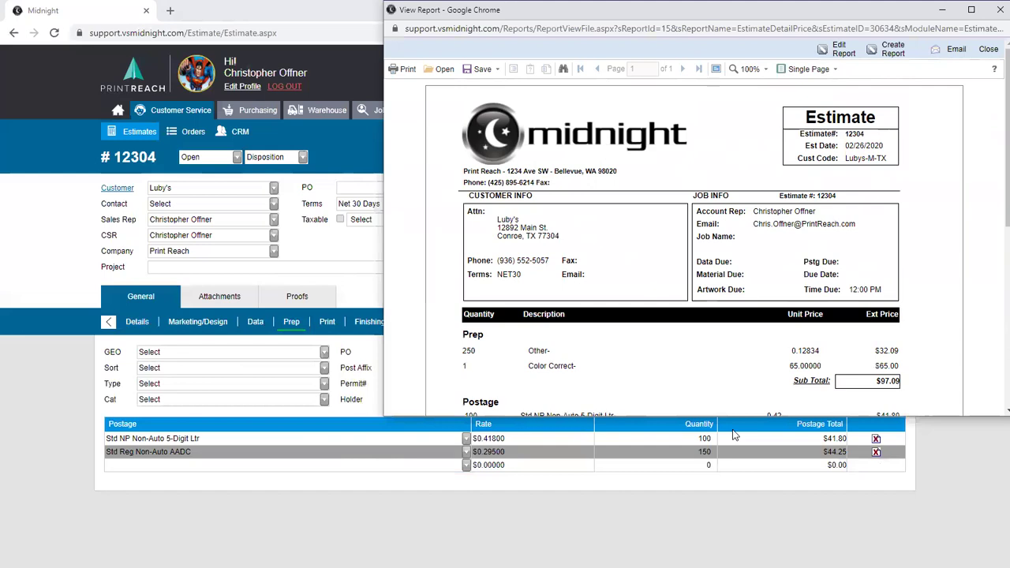
- Review the prep services, postage lines and total including postage in the estimate's detail price report, then close it
{"action": "scroll", "coordinate": [732, 435], "scroll_direction": "down", "scroll_amount": 3}
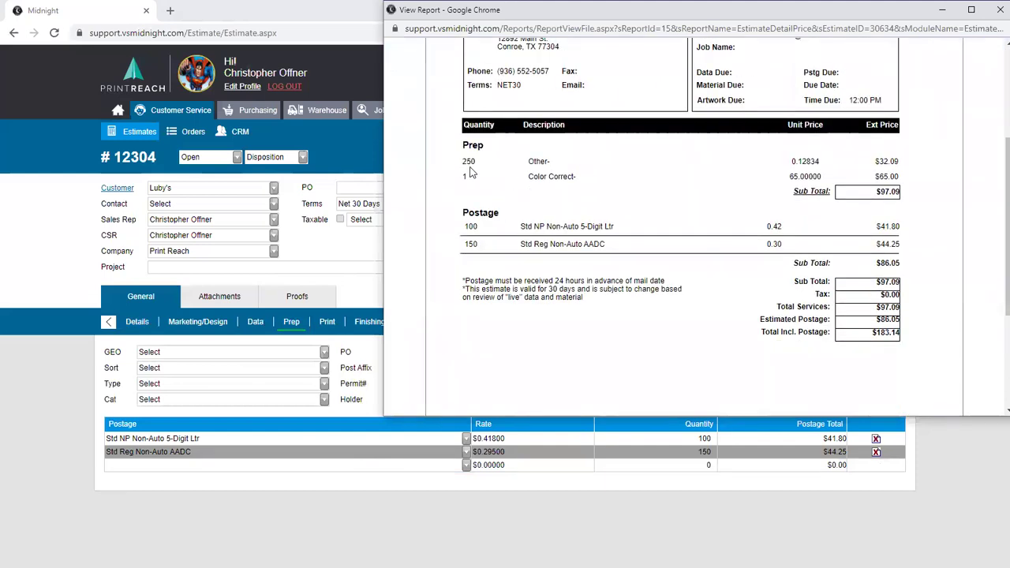
{"action": "left_click_drag", "start_coordinate": [463, 158], "coordinate": [533, 174]}
{"action": "mouse_move", "coordinate": [505, 221]}
{"action": "left_mouse_down"}
{"action": "mouse_move", "coordinate": [469, 224]}
{"action": "mouse_move", "coordinate": [605, 245]}
{"action": "mouse_move", "coordinate": [498, 228]}
{"action": "left_mouse_up"}
{"action": "left_click_drag", "start_coordinate": [899, 318], "coordinate": [902, 342]}
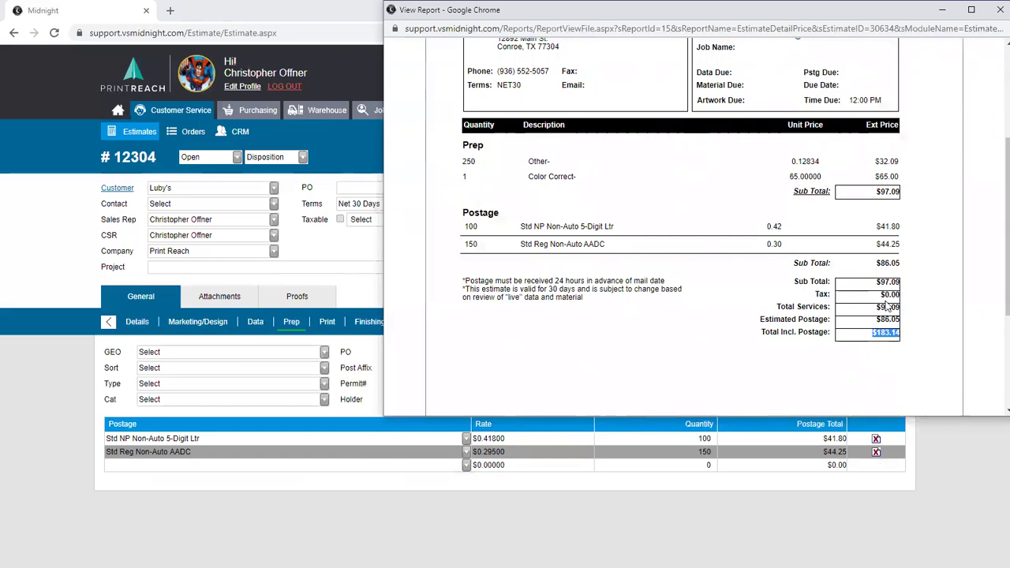
{"action": "scroll", "coordinate": [888, 306], "scroll_direction": "up", "scroll_amount": 5}
{"action": "left_click", "coordinate": [999, 10]}
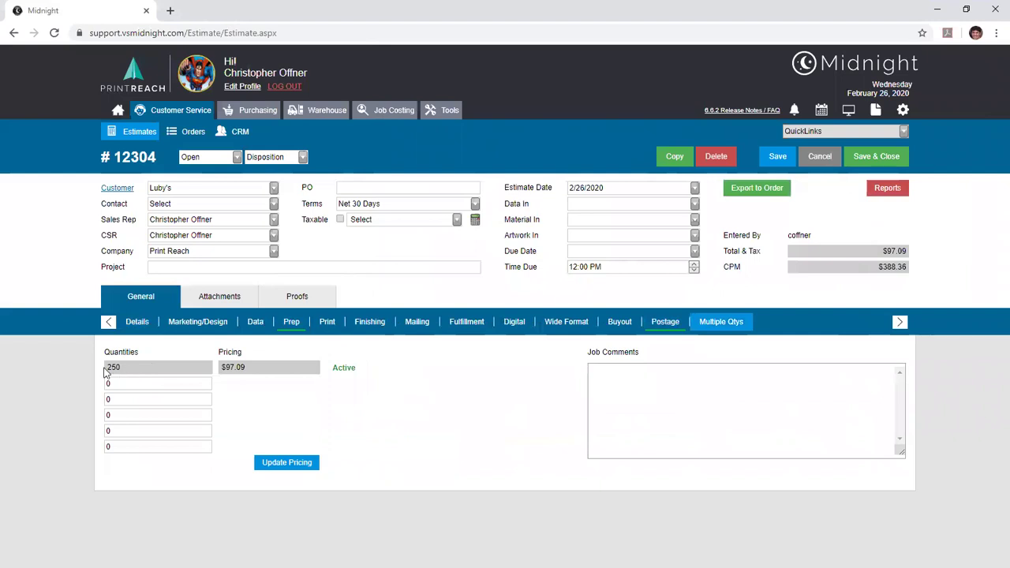
- Compare the active quantity under Multiple Qtys with the expected quantity in the estimate's details
{"action": "left_click_drag", "start_coordinate": [108, 373], "coordinate": [126, 338]}
{"action": "left_click", "coordinate": [134, 323]}
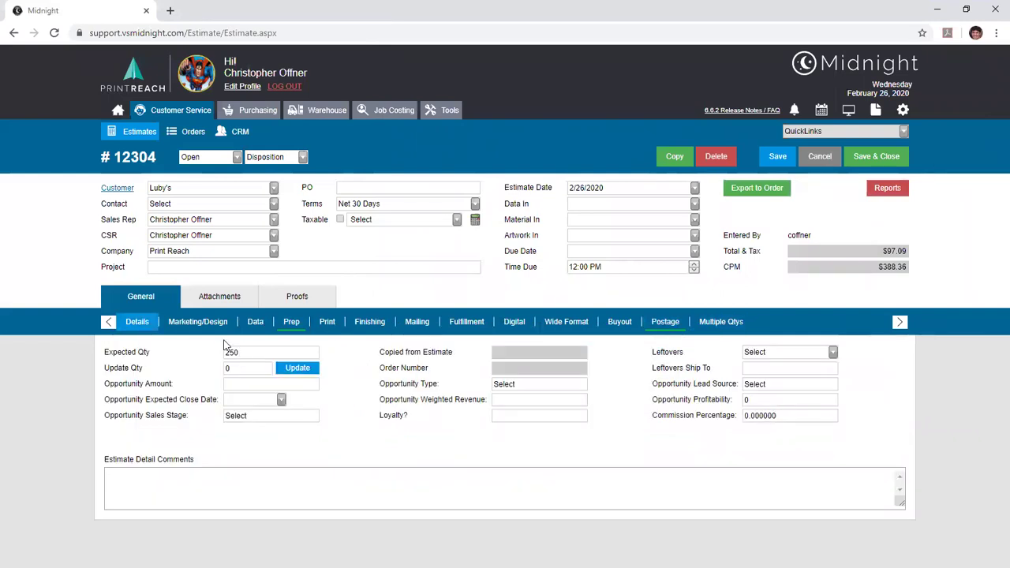
{"action": "left_click", "coordinate": [721, 321]}
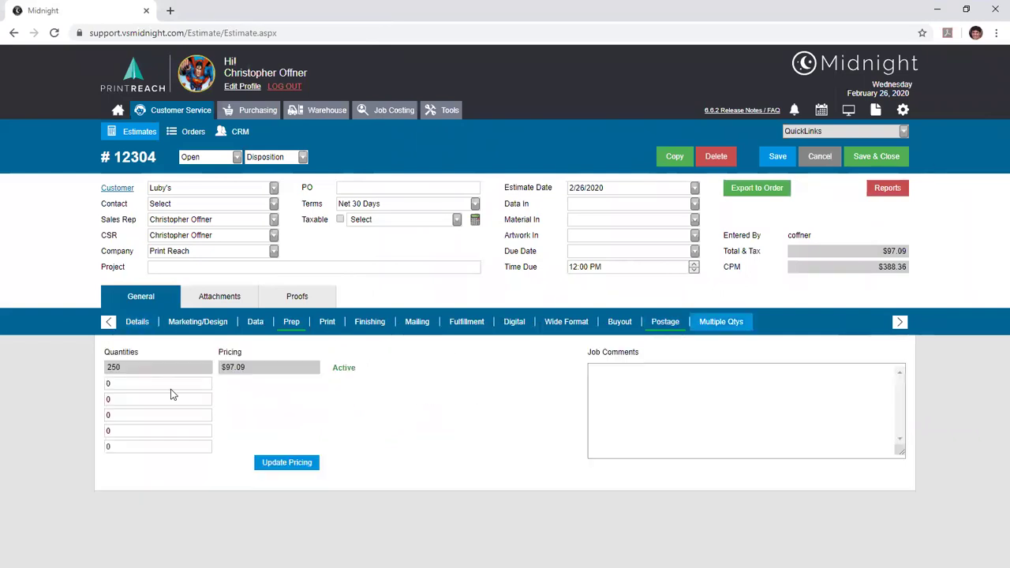
- Add 500, 750 and 1,000 as alternative quantities for the estimate and update their pricing
{"action": "left_click", "coordinate": [172, 384]}
{"action": "type", "text": "500"}
{"action": "left_click", "coordinate": [107, 399]}
{"action": "type", "text": "750"}
{"action": "key", "text": "Tab"}
{"action": "type", "text": "1,000"}
{"action": "left_click", "coordinate": [257, 461]}
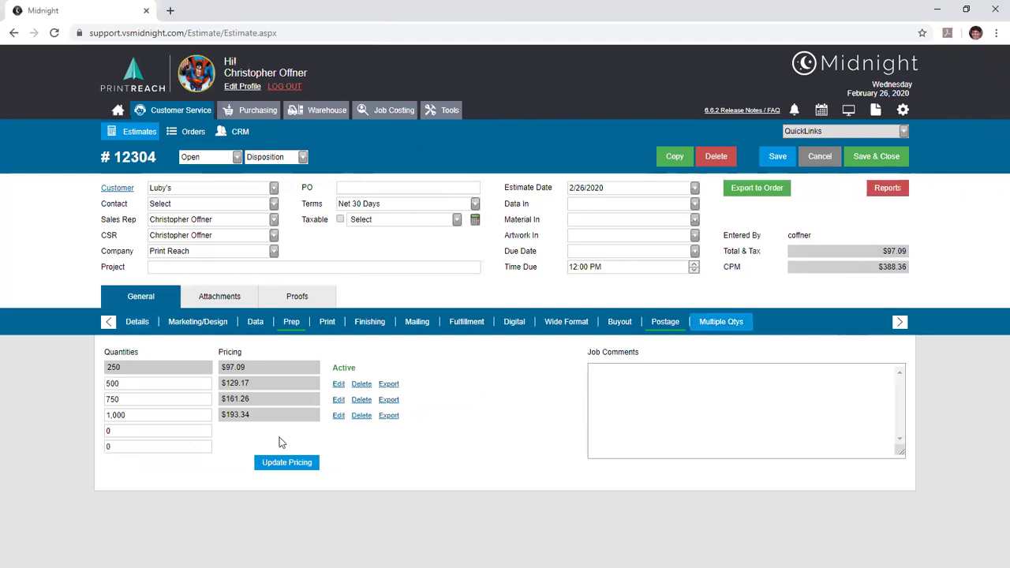
- Inspect the service breakdown for the 1,000 quantity, then delete the 750 quantity from the estimate
{"action": "left_click", "coordinate": [339, 415]}
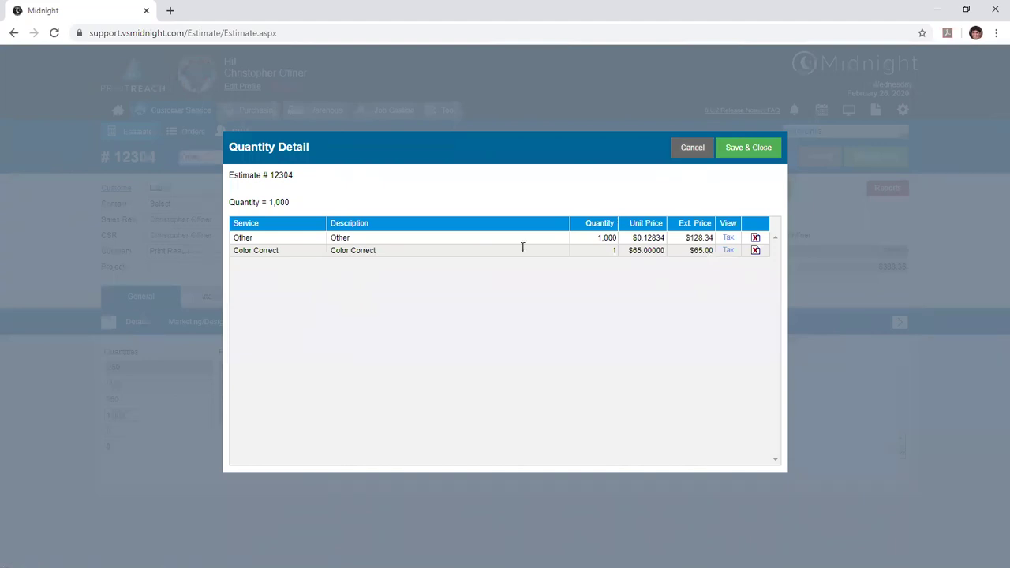
{"action": "key", "text": "Escape"}
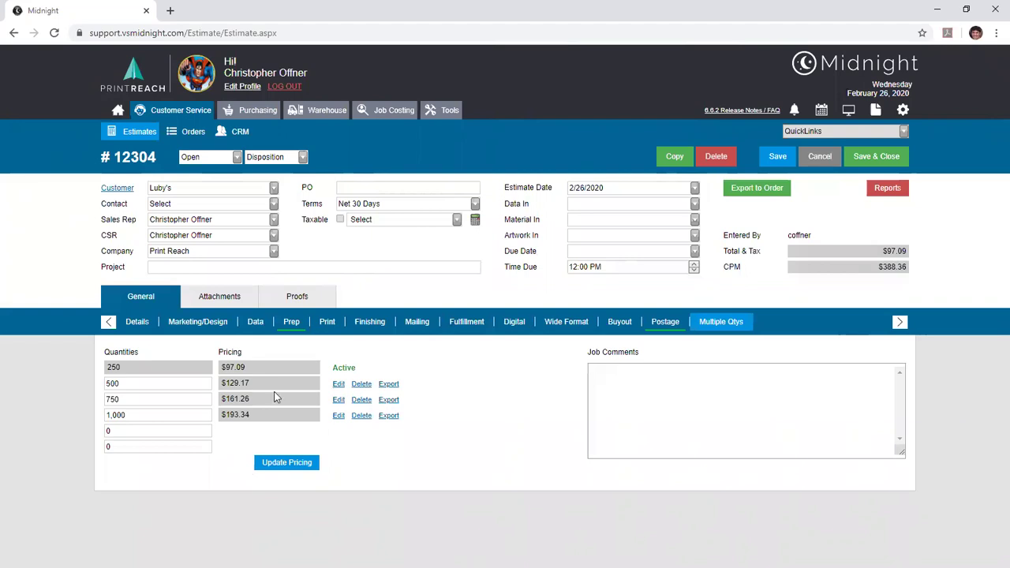
{"action": "left_click", "coordinate": [359, 401]}
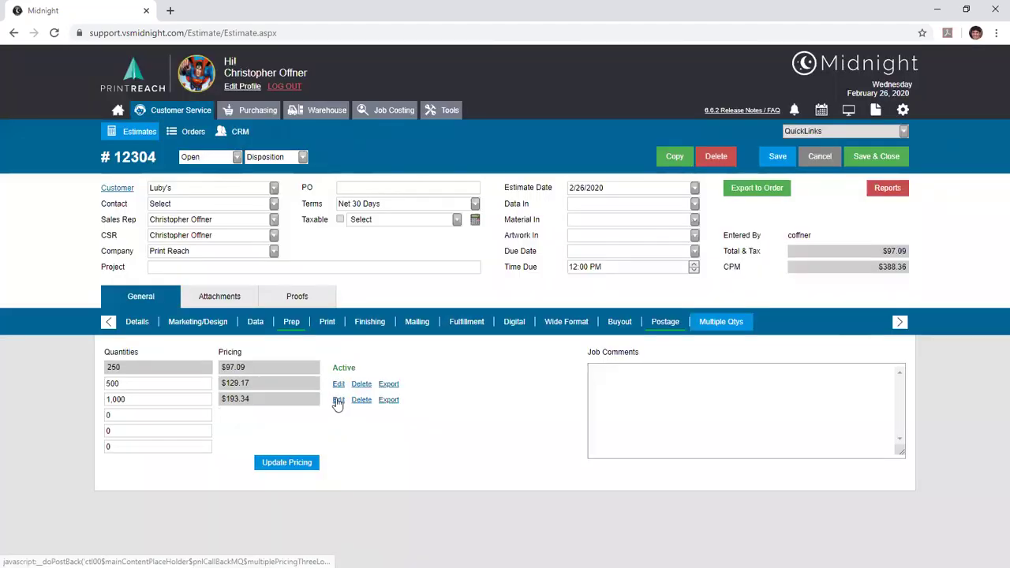
- Review the service quantities and unit prices in the 1,000 quantity's detail without changing them
{"action": "left_click", "coordinate": [338, 401]}
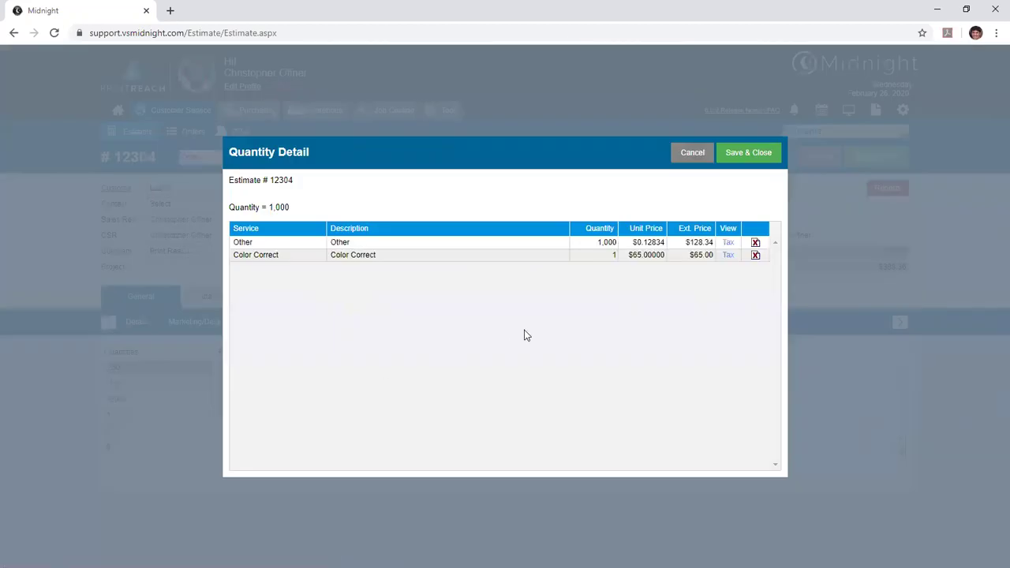
{"action": "key", "text": "Tab"}
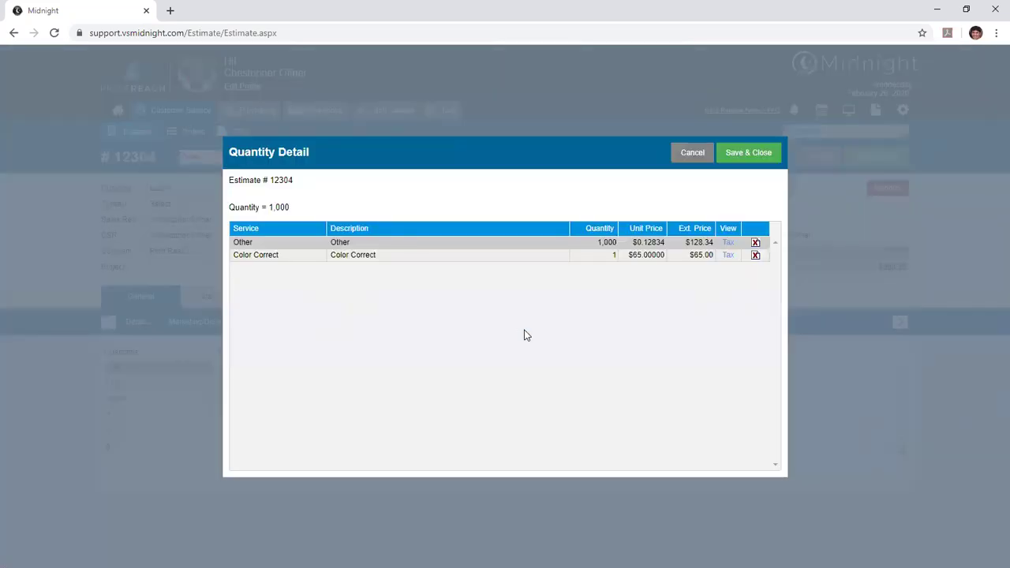
{"action": "key", "text": "Escape"}
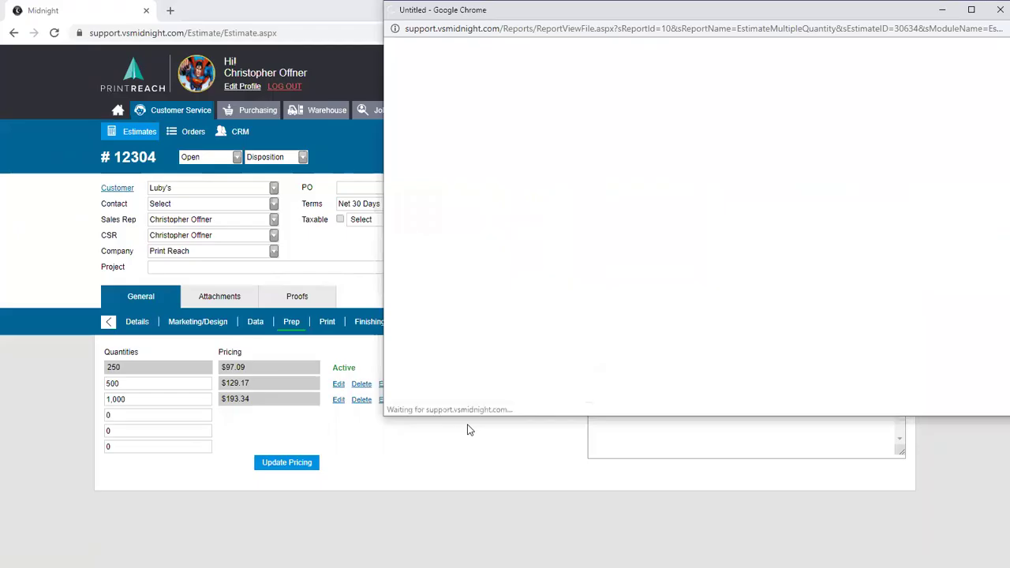
- Review the per-quantity services, totals and postage in the estimate's multiple quantity report, then close it
{"action": "left_click_drag", "start_coordinate": [694, 18], "coordinate": [685, 22]}
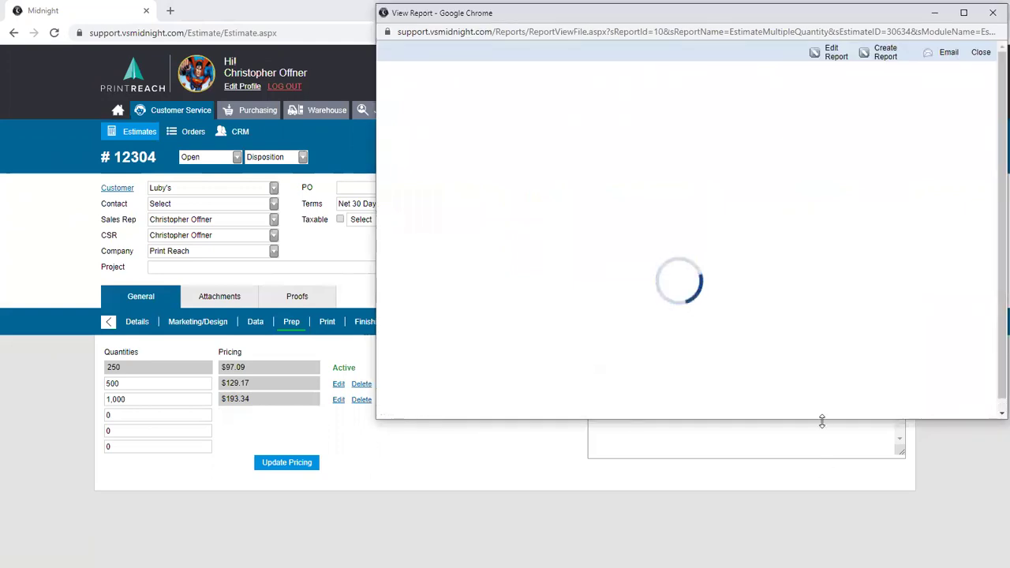
{"action": "left_click_drag", "start_coordinate": [823, 418], "coordinate": [839, 534]}
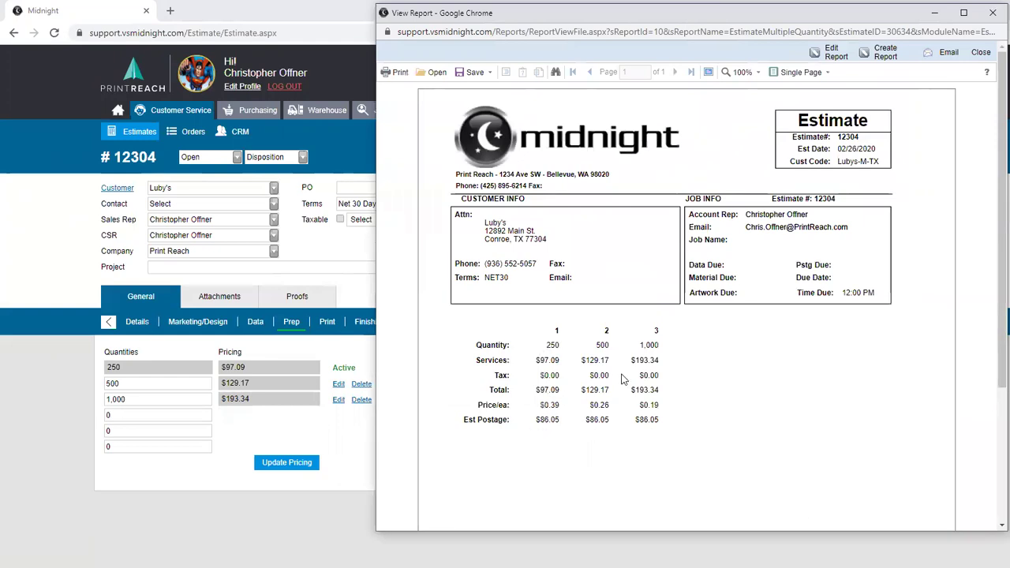
{"action": "scroll", "coordinate": [668, 445], "scroll_direction": "down", "scroll_amount": 5}
{"action": "scroll", "coordinate": [667, 444], "scroll_direction": "up", "scroll_amount": 5}
{"action": "left_click", "coordinate": [991, 15]}
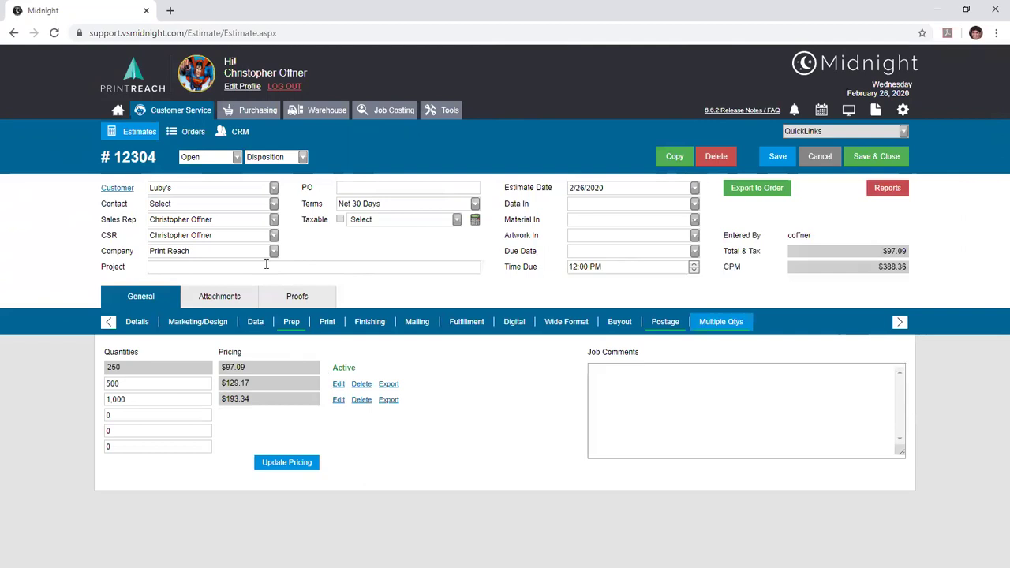
- Examine the estimate's attachment document types and file size limit, then view its proofs
{"action": "left_click", "coordinate": [217, 303]}
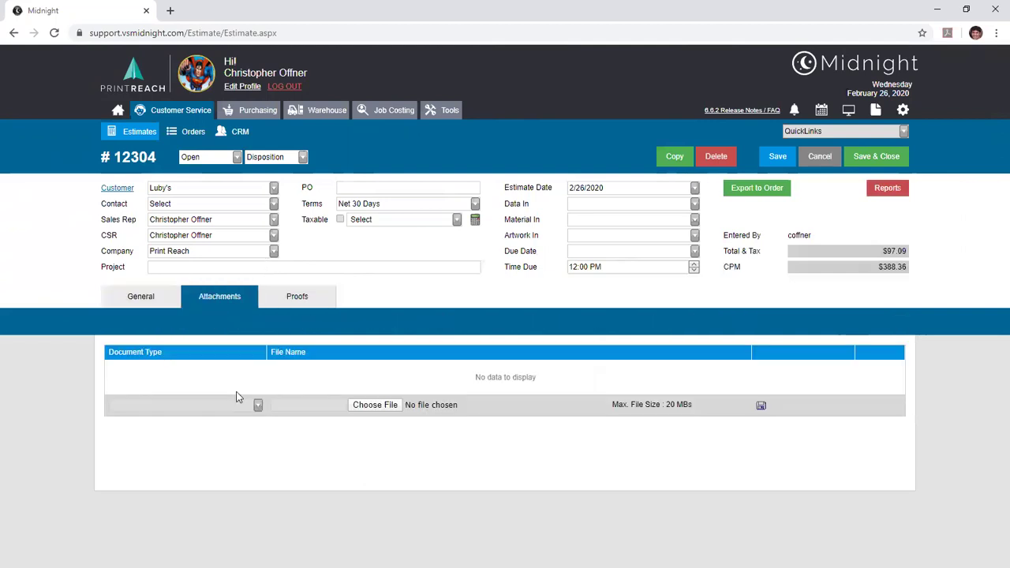
{"action": "left_click", "coordinate": [258, 405]}
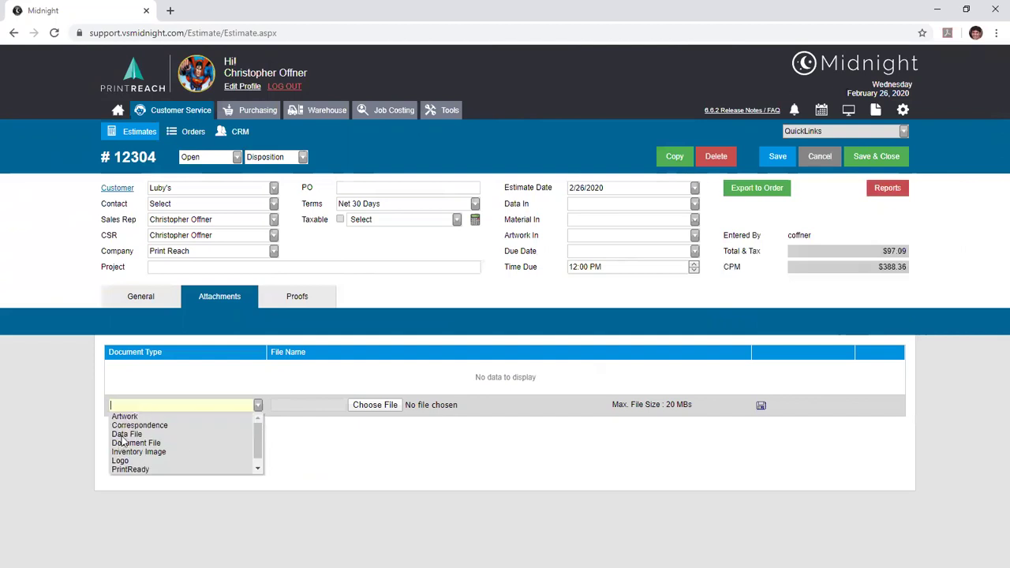
{"action": "left_click", "coordinate": [290, 447]}
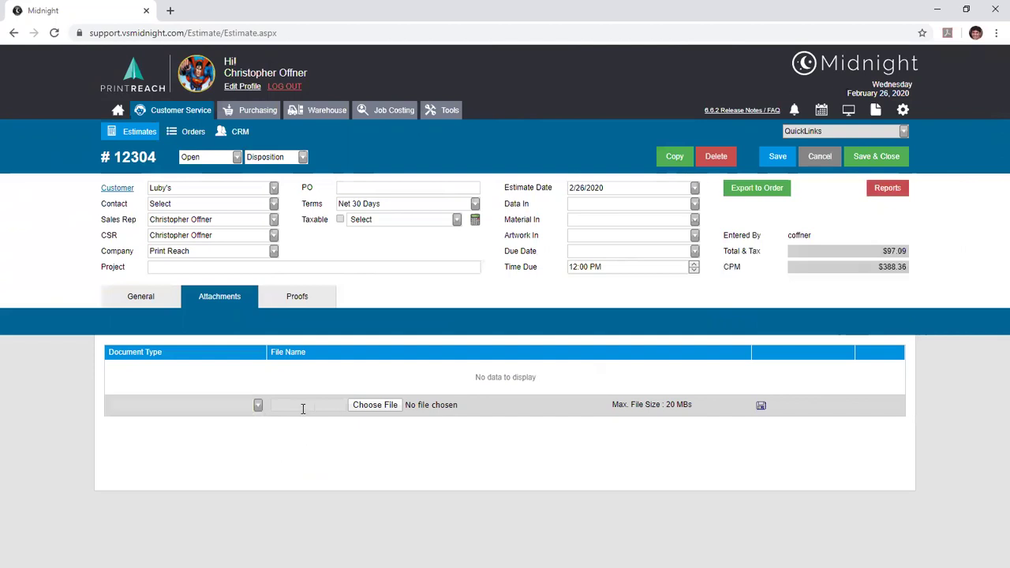
{"action": "double_click", "coordinate": [678, 407]}
{"action": "left_click", "coordinate": [319, 298]}
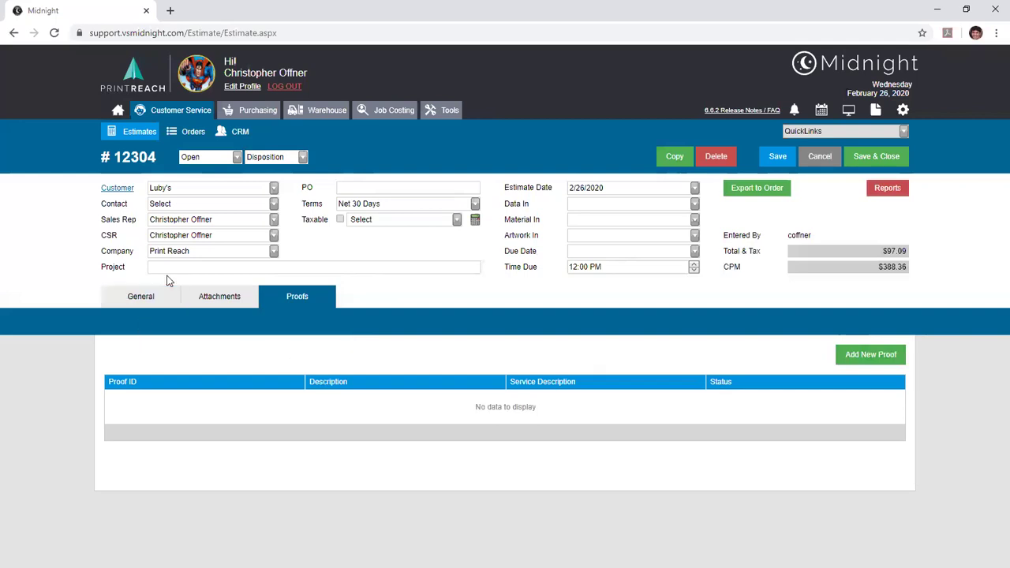
- Return to the general details and name the estimate's project Easter Postcards
{"action": "left_click", "coordinate": [166, 308]}
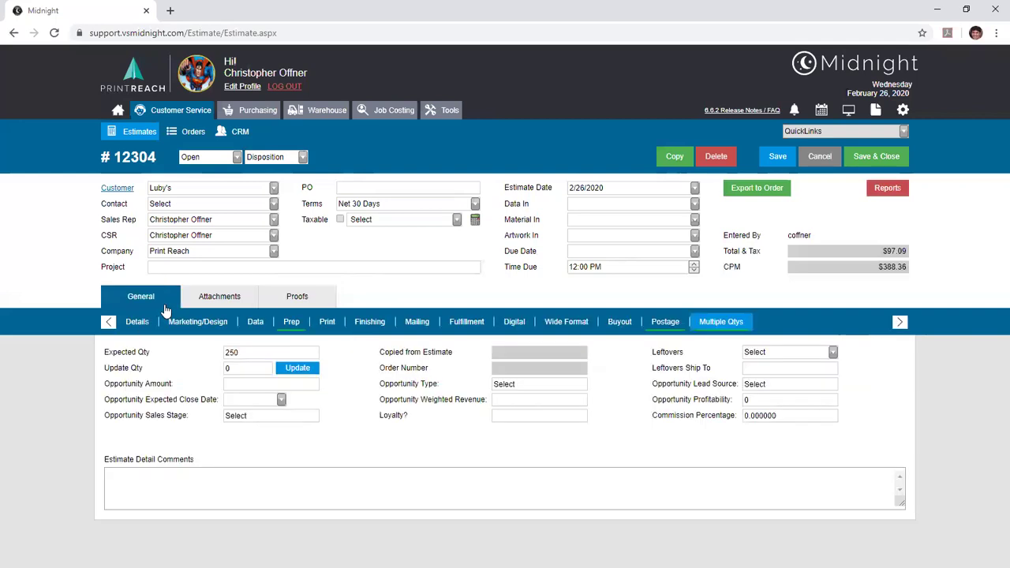
{"action": "left_click", "coordinate": [437, 267]}
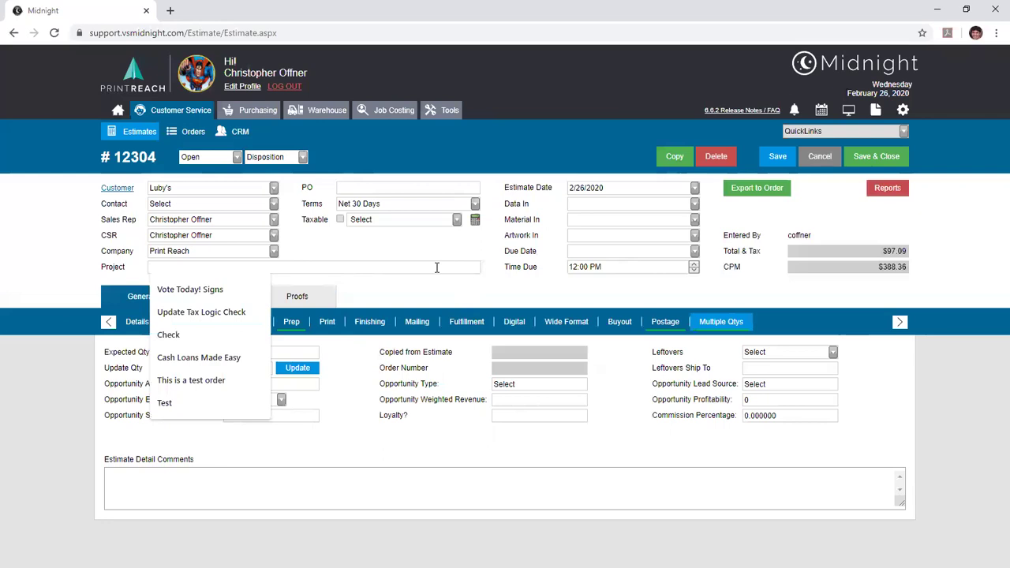
{"action": "type", "text": "Ea"}
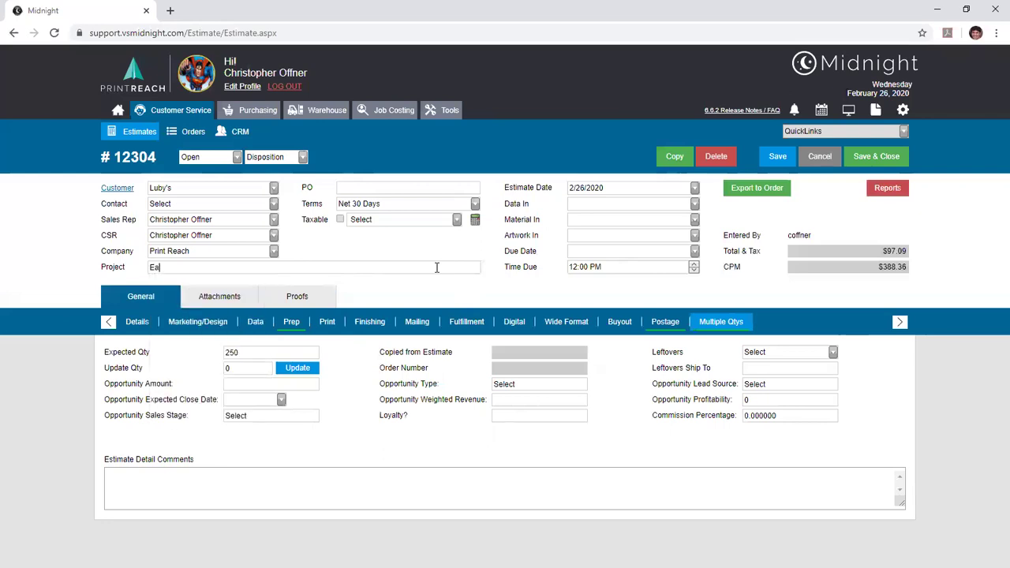
{"action": "type", "text": "ster Postcards"}
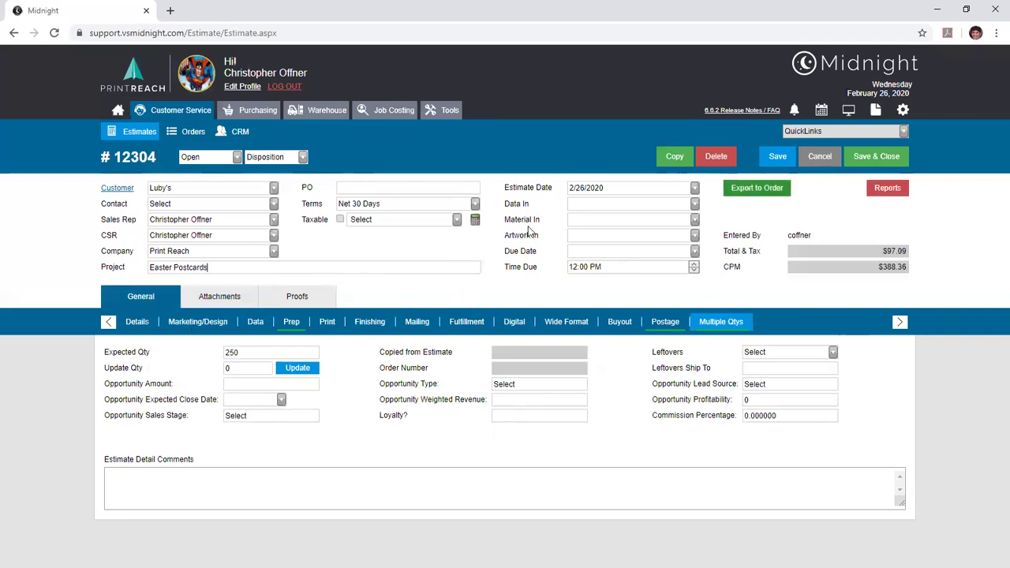
- Check the expected quantity in the details, then export the estimate to an order
{"action": "left_click_drag", "start_coordinate": [248, 352], "coordinate": [210, 356]}
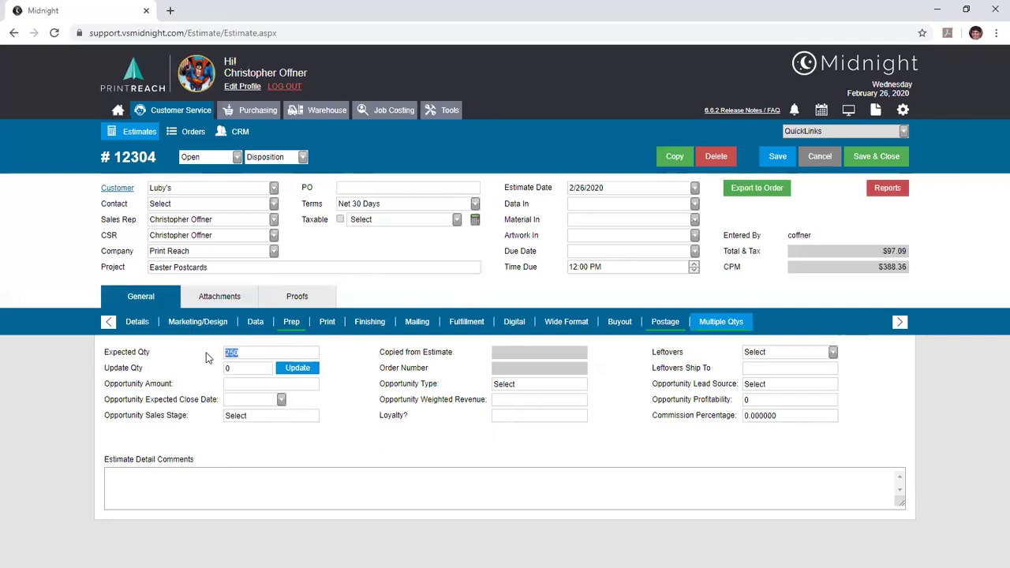
{"action": "left_click", "coordinate": [529, 266]}
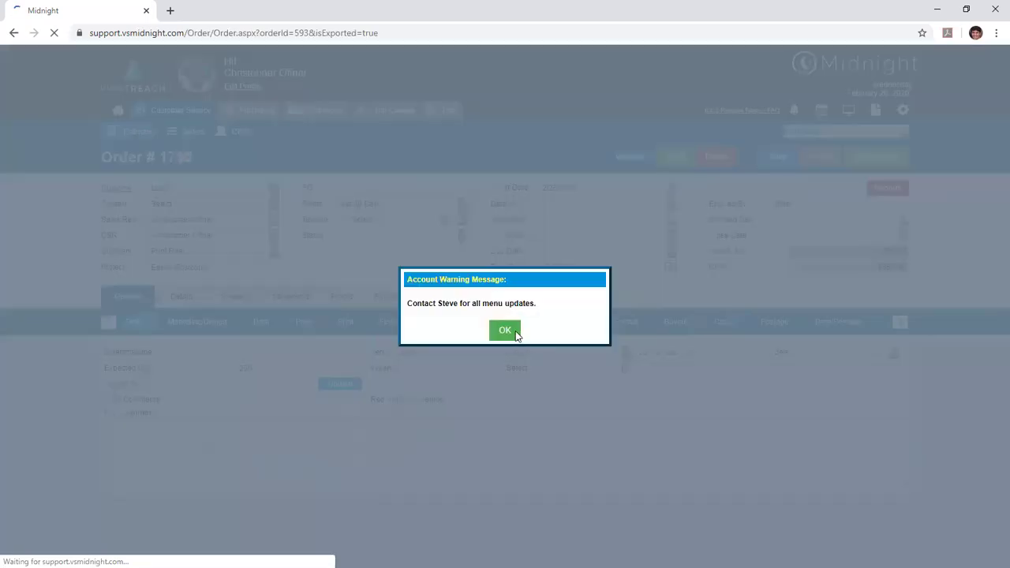
- Acknowledge the account warning on the exported order, then review its service sections, including data/postage and postage
{"action": "left_click", "coordinate": [511, 332]}
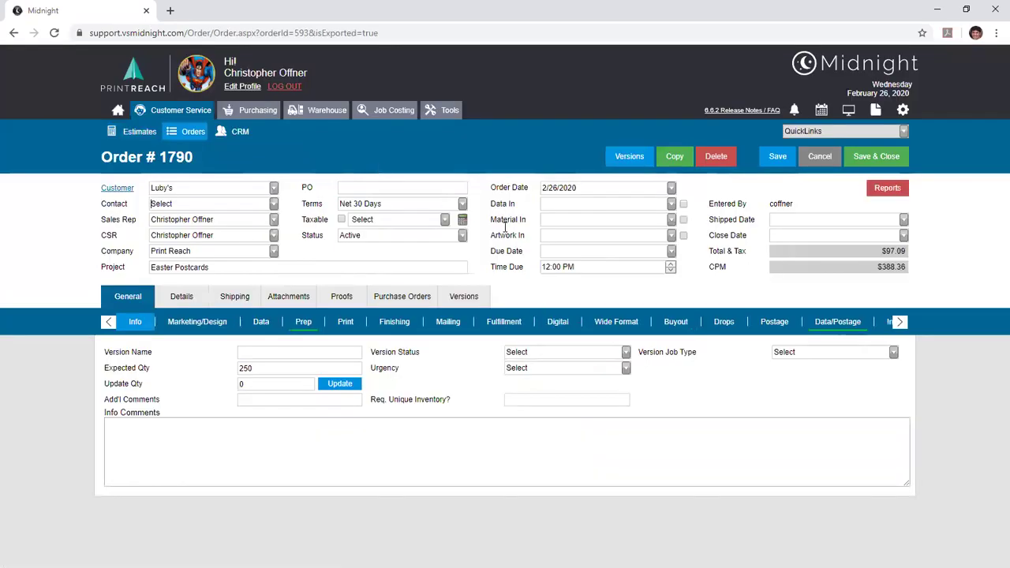
{"action": "left_click", "coordinate": [320, 325]}
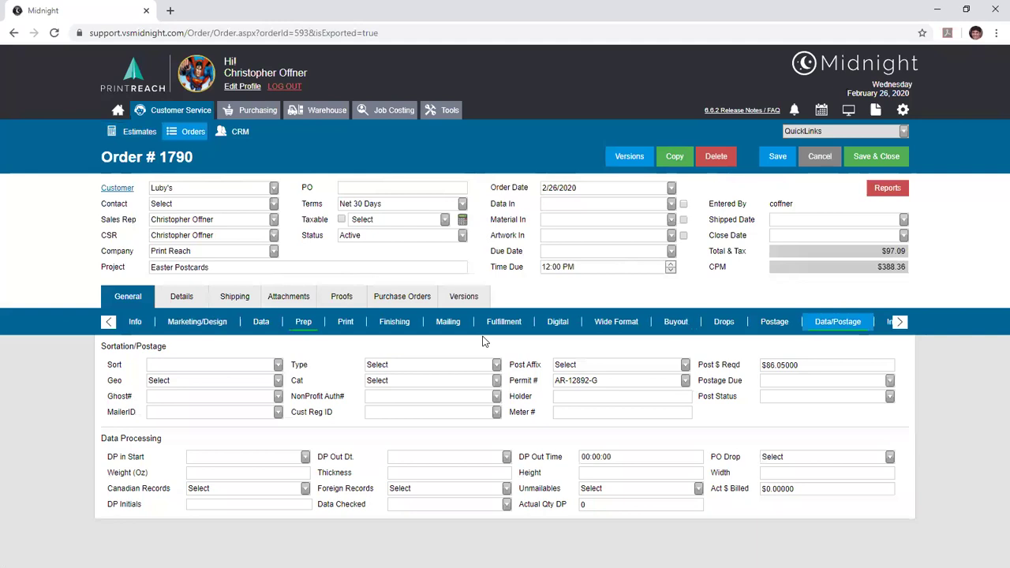
{"action": "key", "text": "shift+Home"}
{"action": "left_click", "coordinate": [712, 421]}
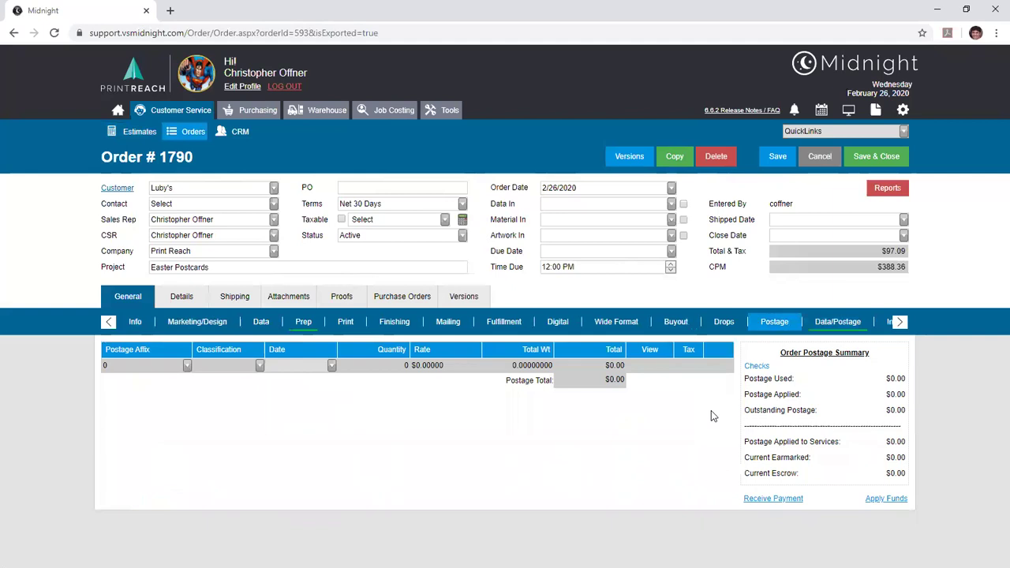
- Browse the list of reports available for the order, including packing slips and postage prepay invoices, then close it
{"action": "left_click", "coordinate": [890, 189]}
{"action": "left_click_drag", "start_coordinate": [900, 232], "coordinate": [908, 309]}
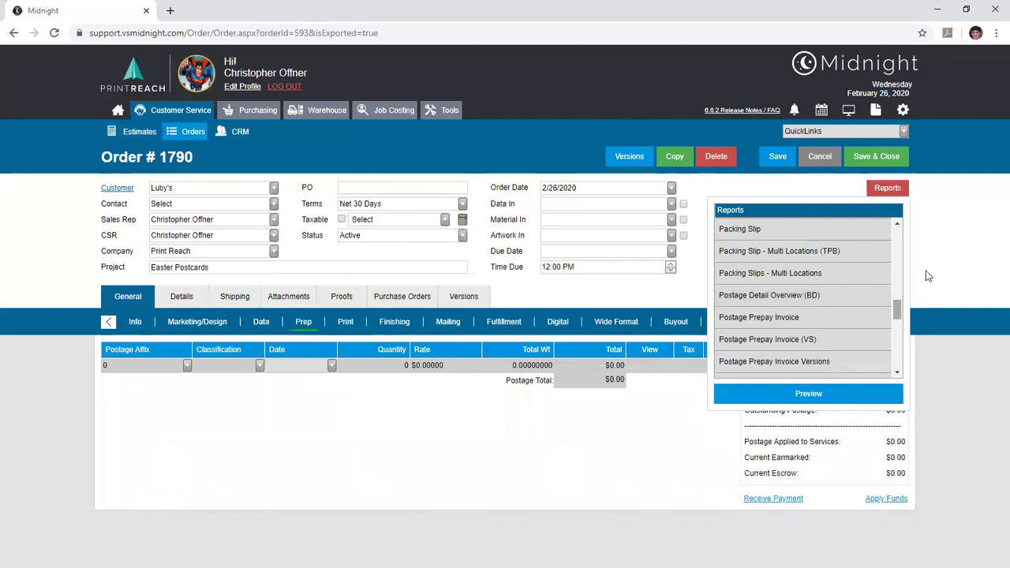
{"action": "left_click", "coordinate": [886, 190]}
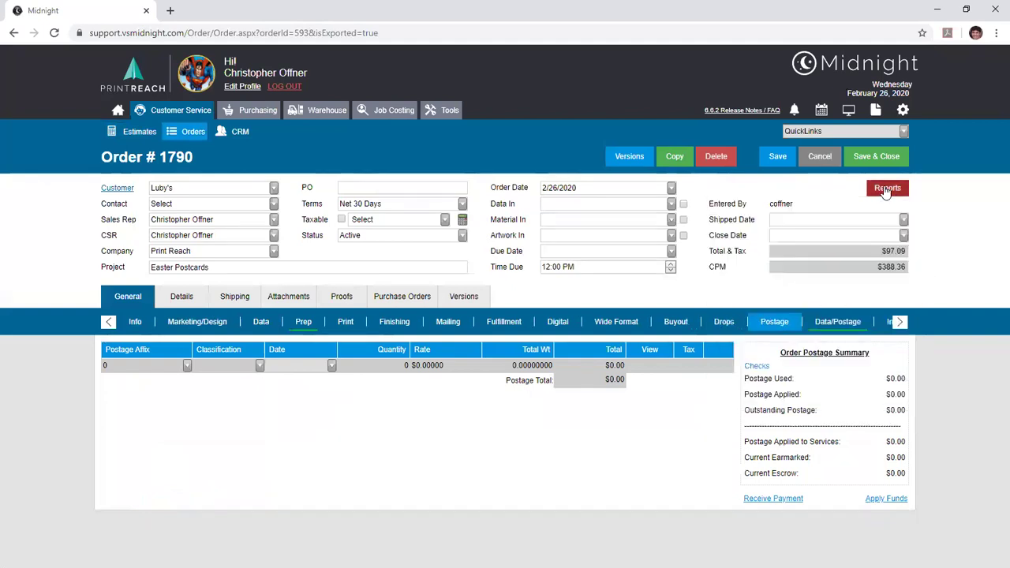
- From the order's details, export it back to a new estimate, acknowledge the messages, then save and close that estimate
{"action": "left_click", "coordinate": [197, 302]}
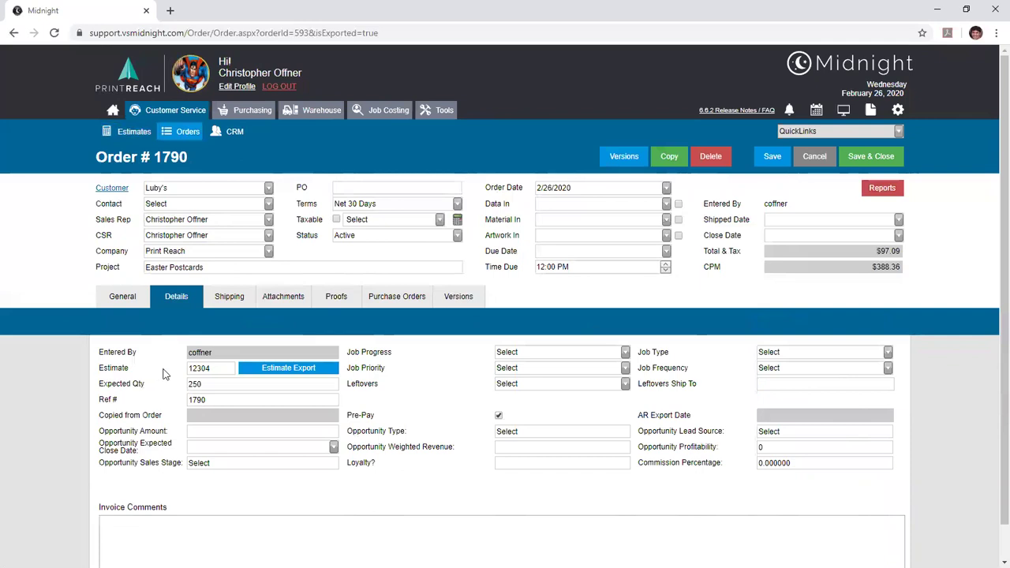
{"action": "left_click", "coordinate": [259, 369]}
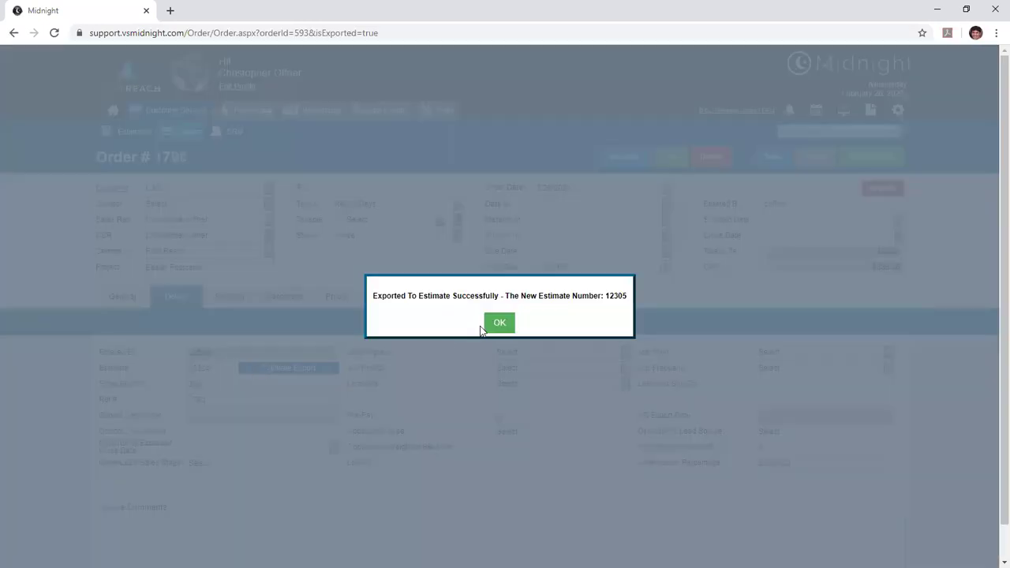
{"action": "left_click", "coordinate": [488, 327]}
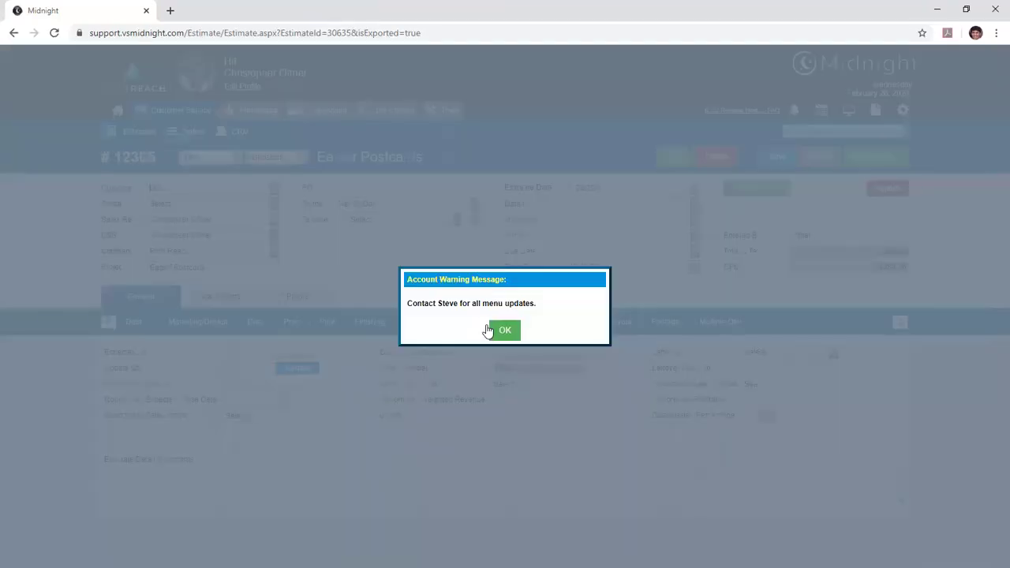
{"action": "left_click", "coordinate": [502, 332]}
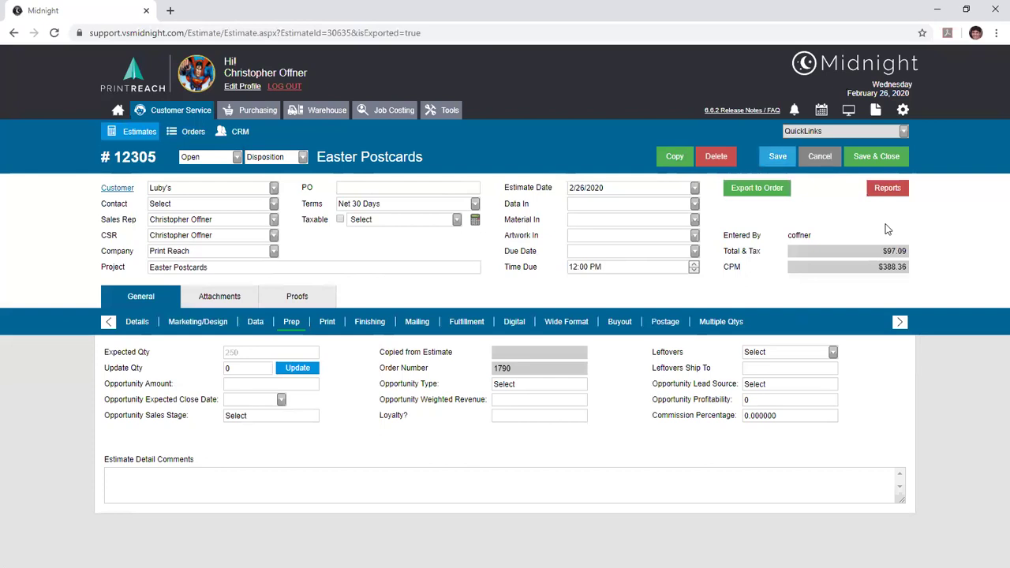
{"action": "left_click", "coordinate": [885, 163]}
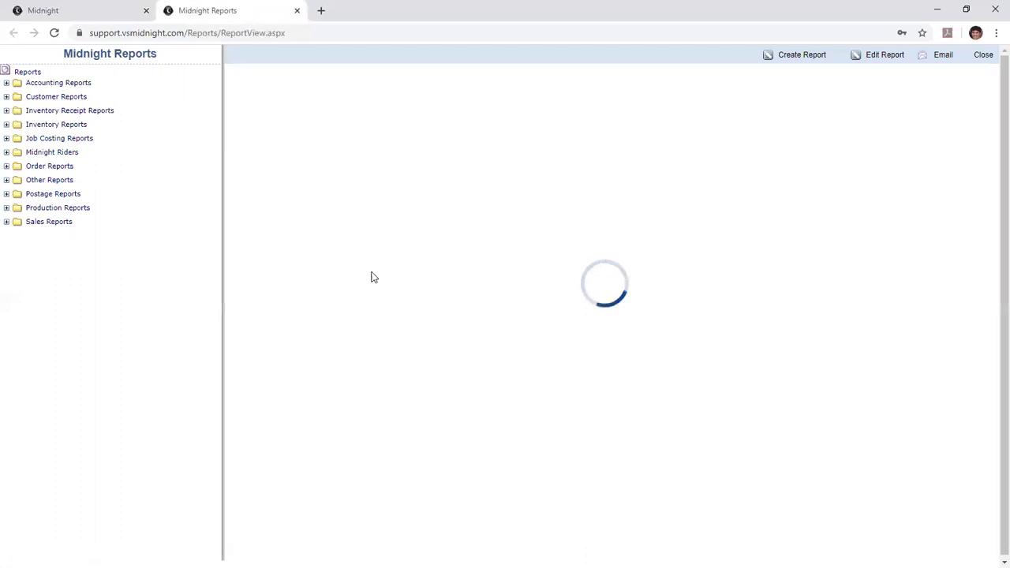
- Run the Open Estimates sales report and compare it with the open estimates in the estimate search
{"action": "left_click", "coordinate": [108, 9]}
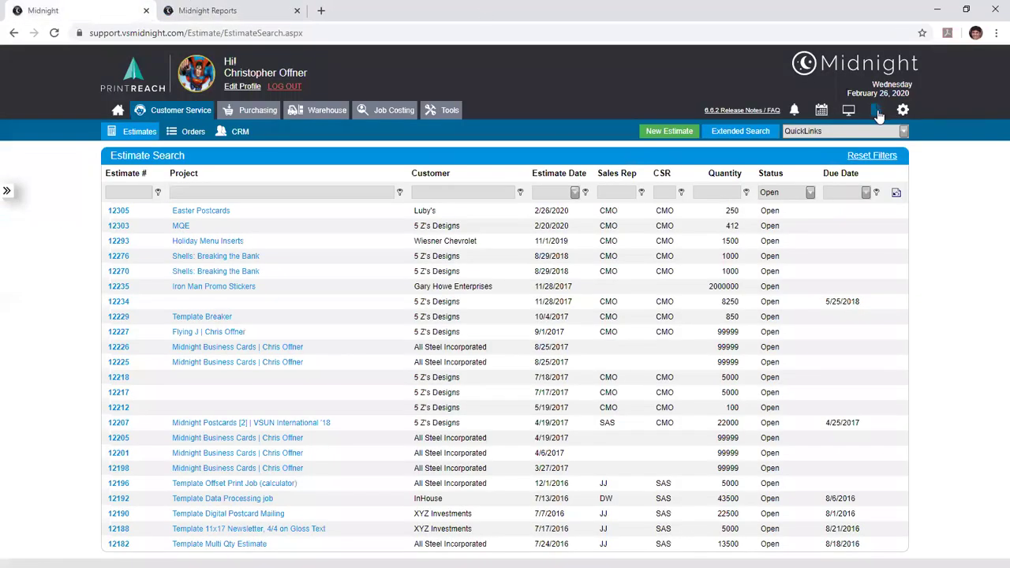
{"action": "left_click", "coordinate": [250, 8]}
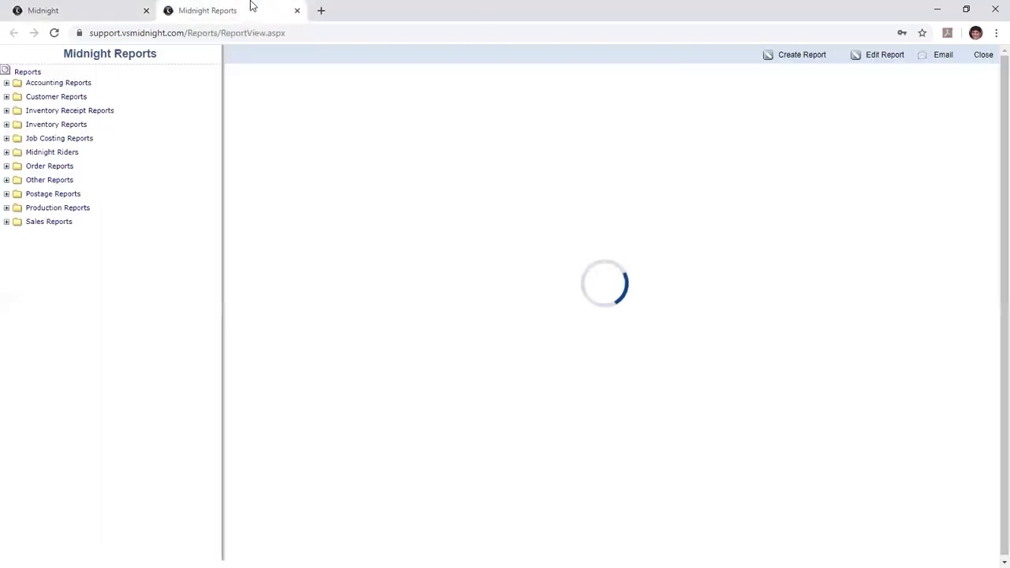
{"action": "left_click", "coordinate": [7, 223]}
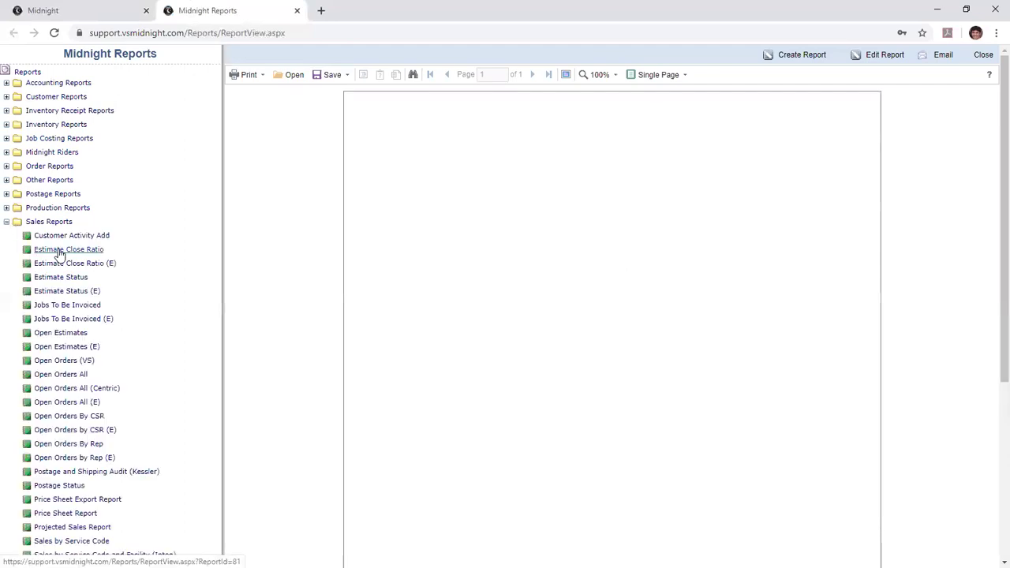
{"action": "left_click", "coordinate": [68, 333]}
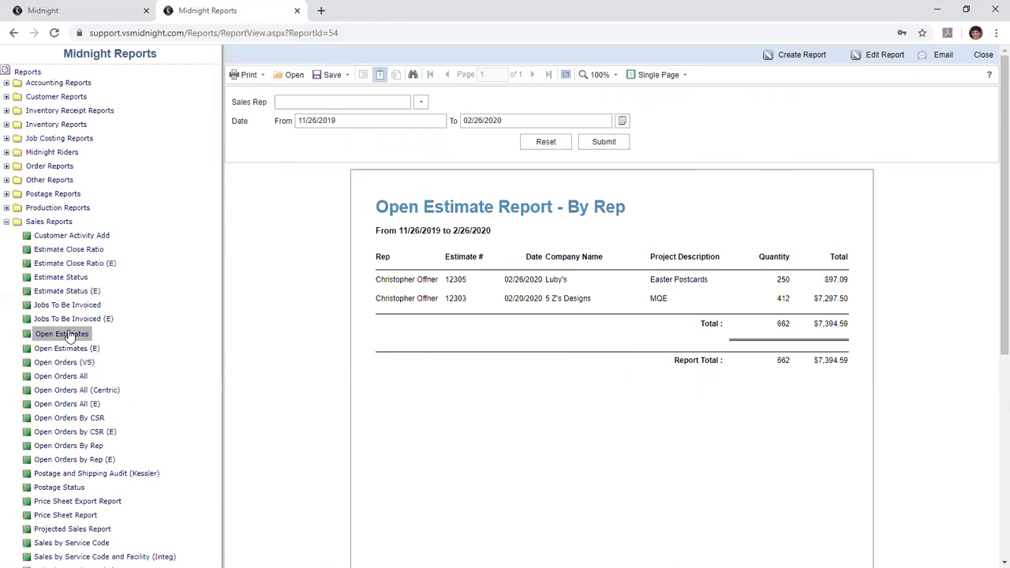
{"action": "left_click", "coordinate": [85, 8]}
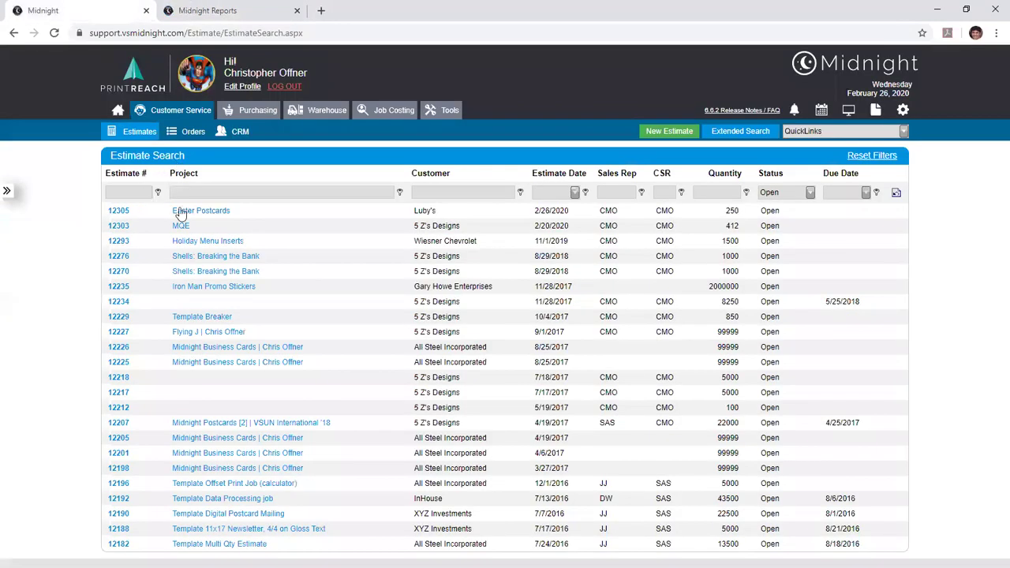
{"action": "left_click", "coordinate": [209, 7]}
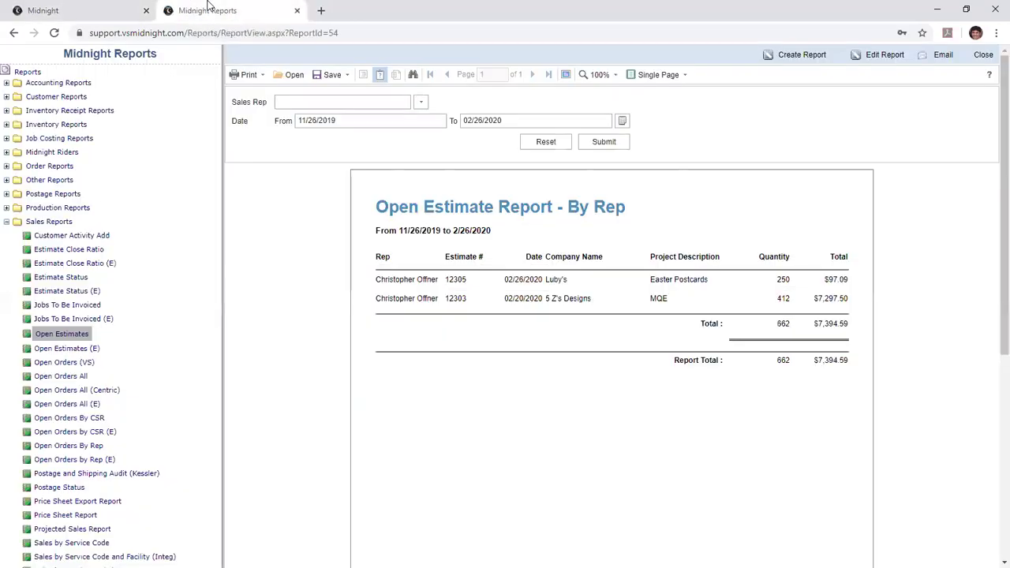
- Run the Estimate Status sales report and examine how it groups estimates by status
{"action": "left_click", "coordinate": [72, 280]}
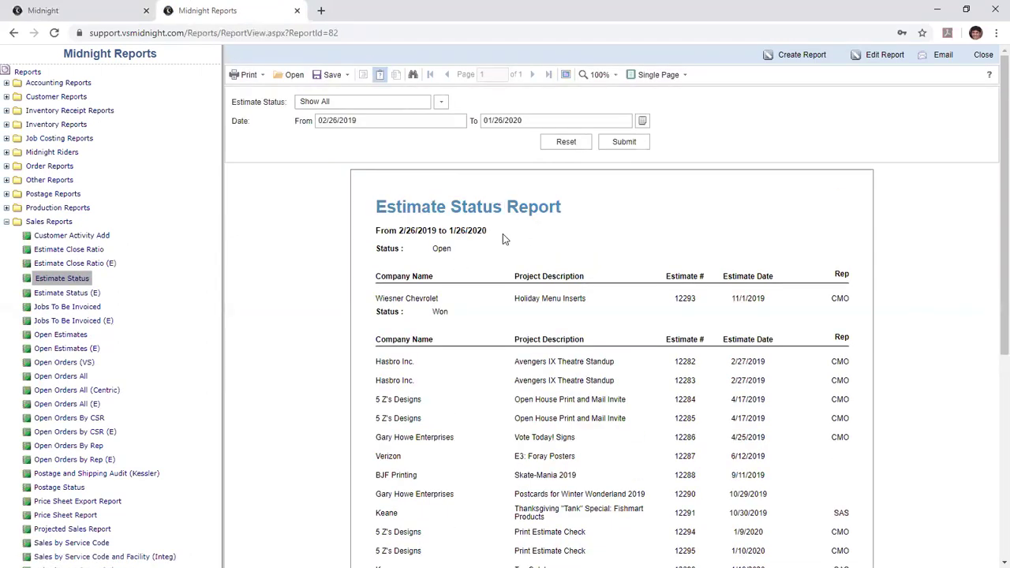
{"action": "left_click_drag", "start_coordinate": [433, 251], "coordinate": [456, 256]}
{"action": "left_click", "coordinate": [444, 315]}
{"action": "left_click", "coordinate": [517, 380]}
- Run the Estimate Close Ratio report for all sales reps with a start date of 11/01/2019
{"action": "left_click", "coordinate": [49, 251]}
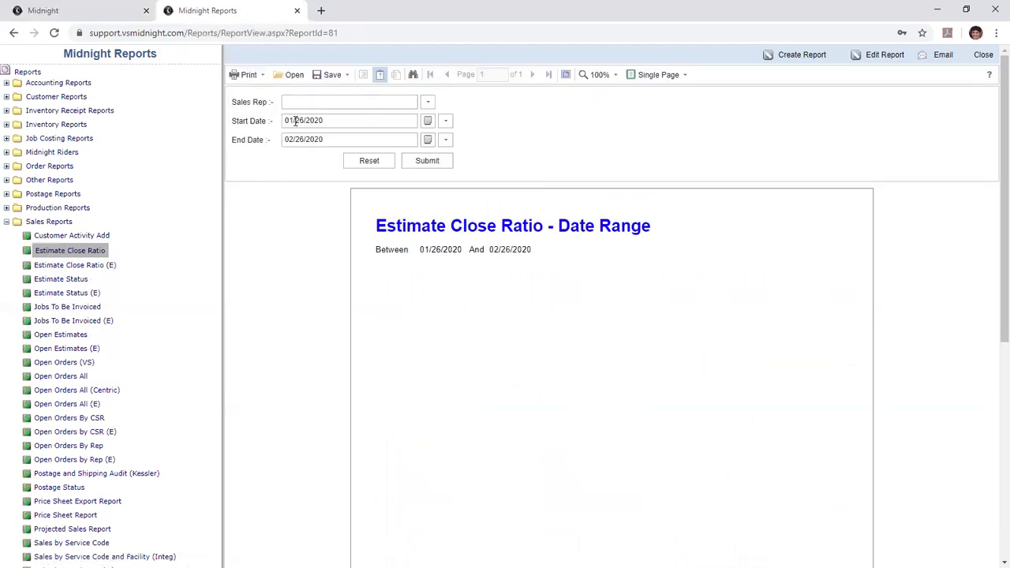
{"action": "left_click", "coordinate": [427, 120]}
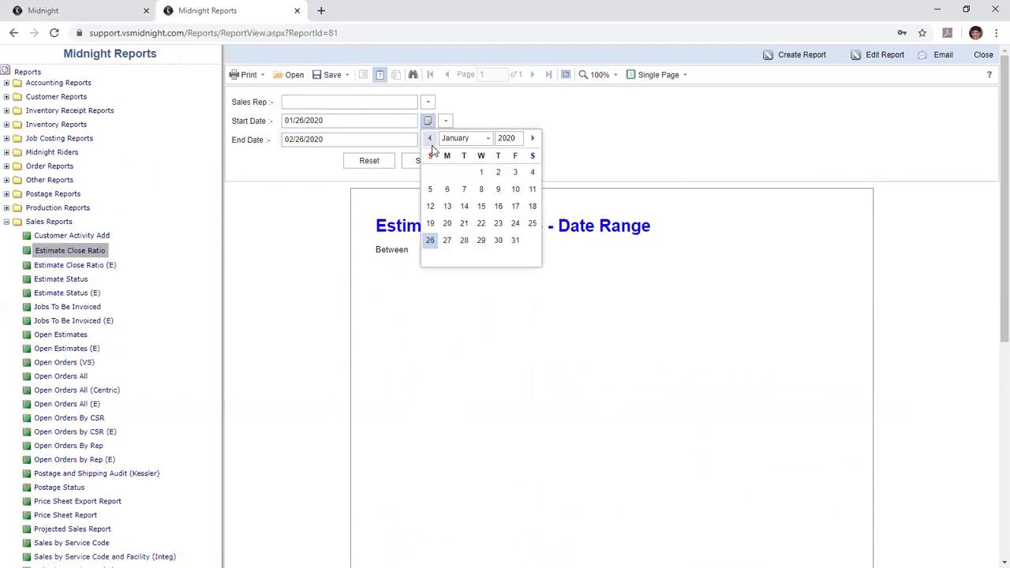
{"action": "left_click", "coordinate": [429, 138]}
{"action": "left_click", "coordinate": [429, 138]}
{"action": "left_click", "coordinate": [514, 175]}
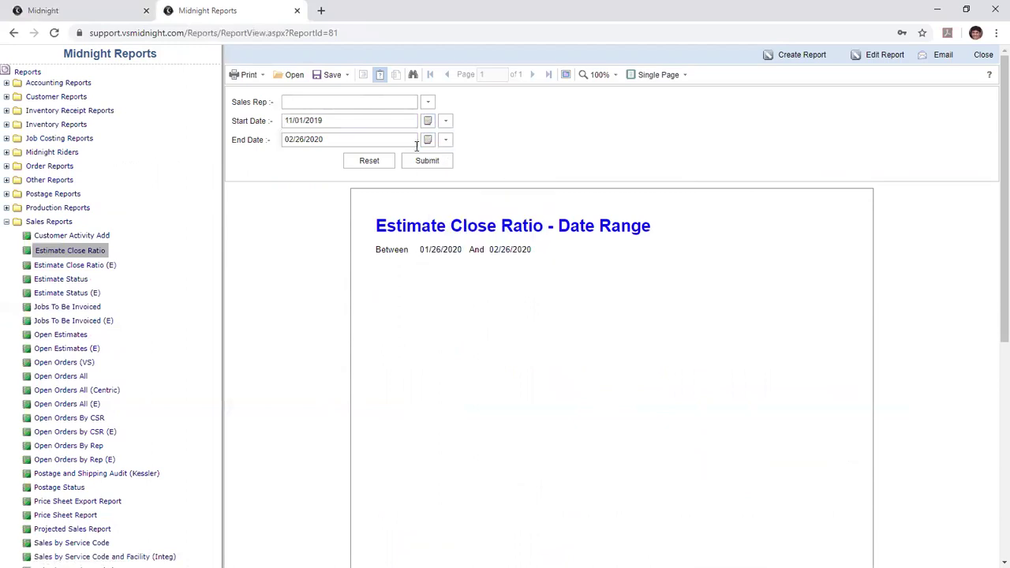
{"action": "left_click", "coordinate": [427, 108]}
{"action": "left_click", "coordinate": [426, 108]}
{"action": "left_click", "coordinate": [427, 103]}
{"action": "left_click", "coordinate": [398, 111]}
{"action": "left_click", "coordinate": [413, 164]}
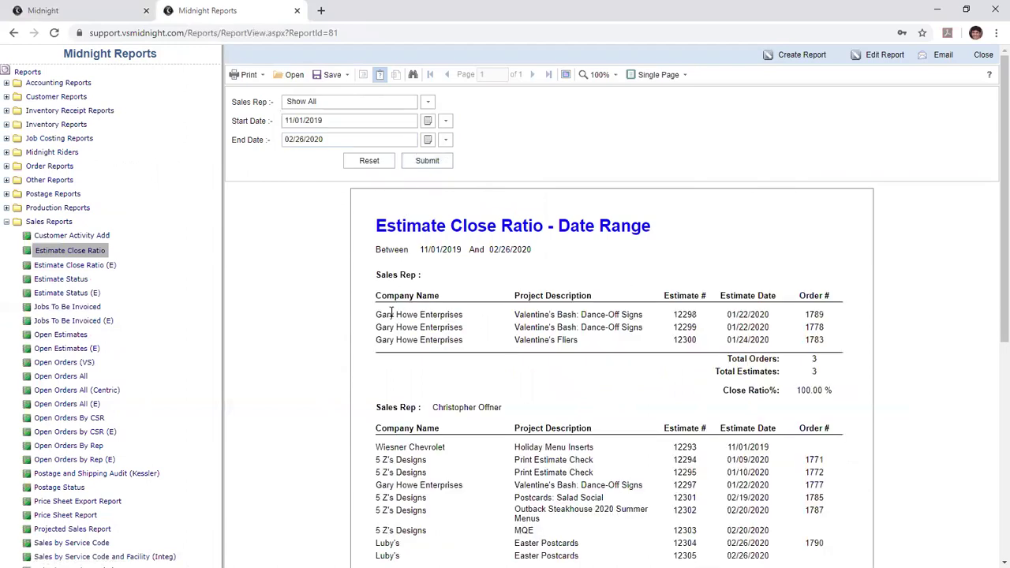
- Examine the estimates, orders and close ratio for each sales rep in the report, then close the reports page
{"action": "scroll", "coordinate": [392, 290], "scroll_direction": "down", "scroll_amount": 3}
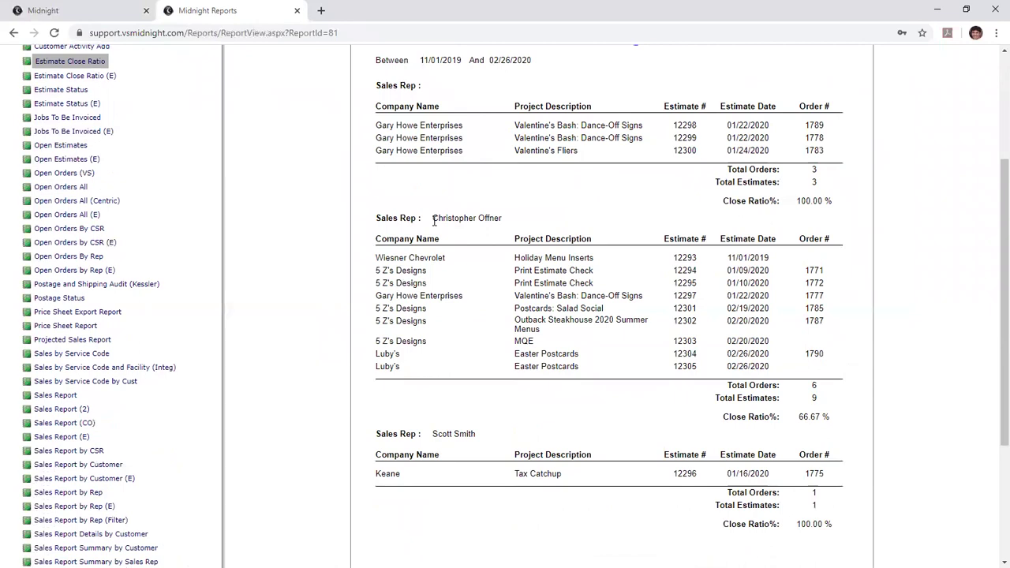
{"action": "left_click_drag", "start_coordinate": [432, 218], "coordinate": [505, 217]}
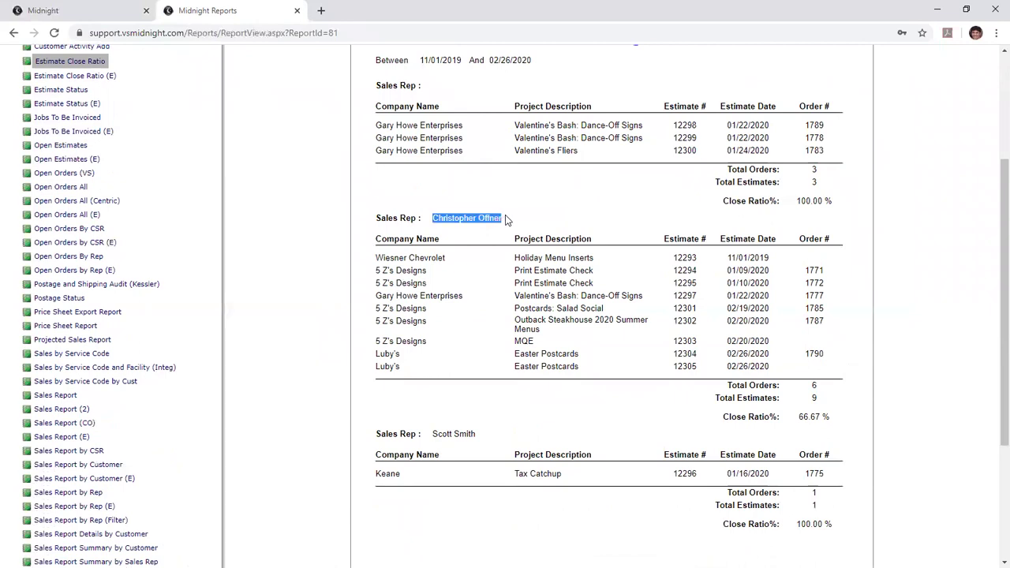
{"action": "left_click", "coordinate": [521, 264]}
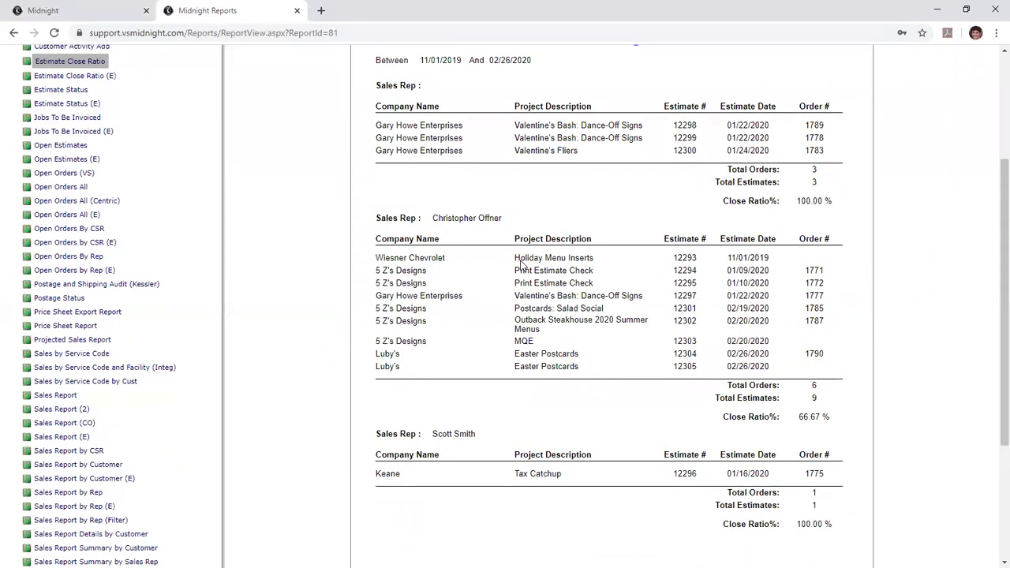
{"action": "mouse_move", "coordinate": [826, 418]}
{"action": "left_mouse_down"}
{"action": "mouse_move", "coordinate": [753, 428]}
{"action": "mouse_move", "coordinate": [375, 61]}
{"action": "mouse_move", "coordinate": [816, 418]}
{"action": "left_mouse_up"}
{"action": "left_click", "coordinate": [816, 418]}
{"action": "scroll", "coordinate": [815, 418], "scroll_direction": "up", "scroll_amount": 5}
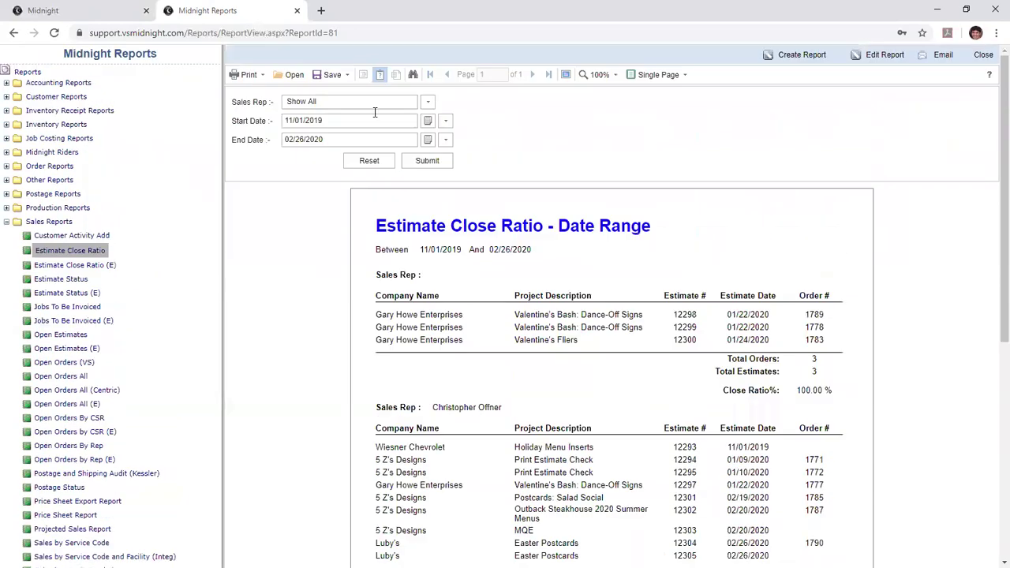
{"action": "left_click", "coordinate": [296, 11]}
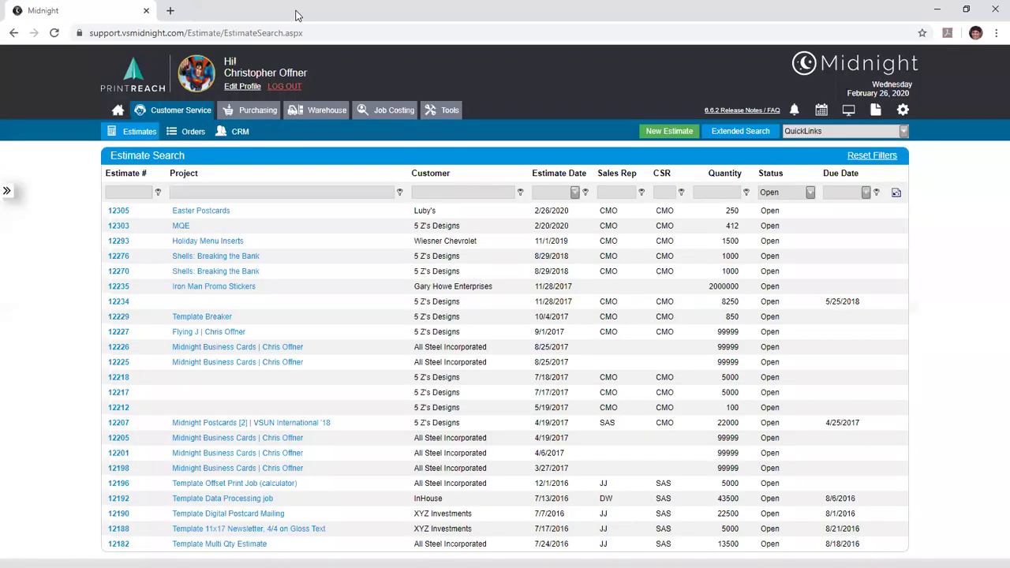
- Review the Disposition, Document Types and Estimate Status lists in the Estimate/Order maintenance settings
{"action": "left_click", "coordinate": [904, 112]}
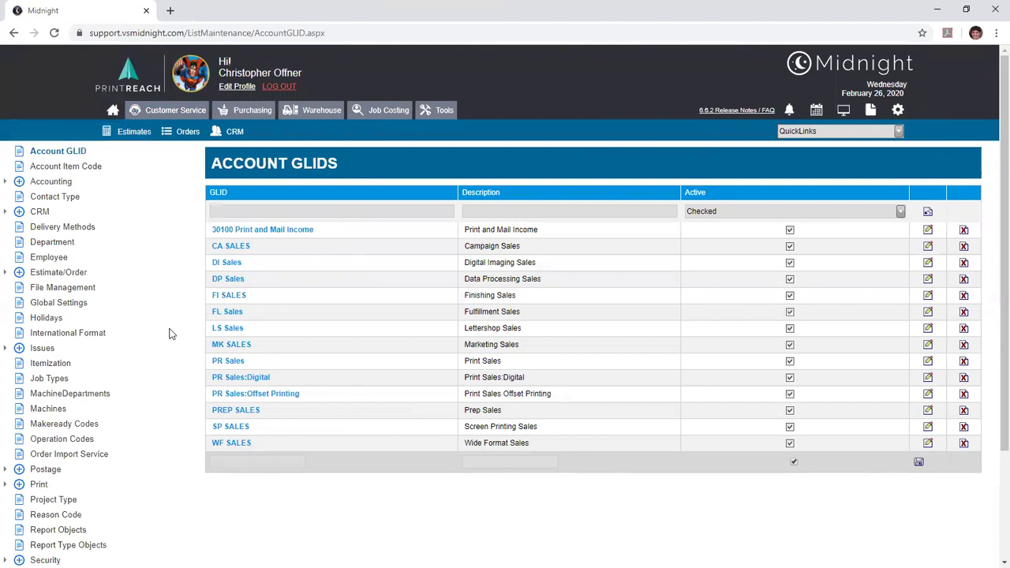
{"action": "left_click", "coordinate": [20, 273]}
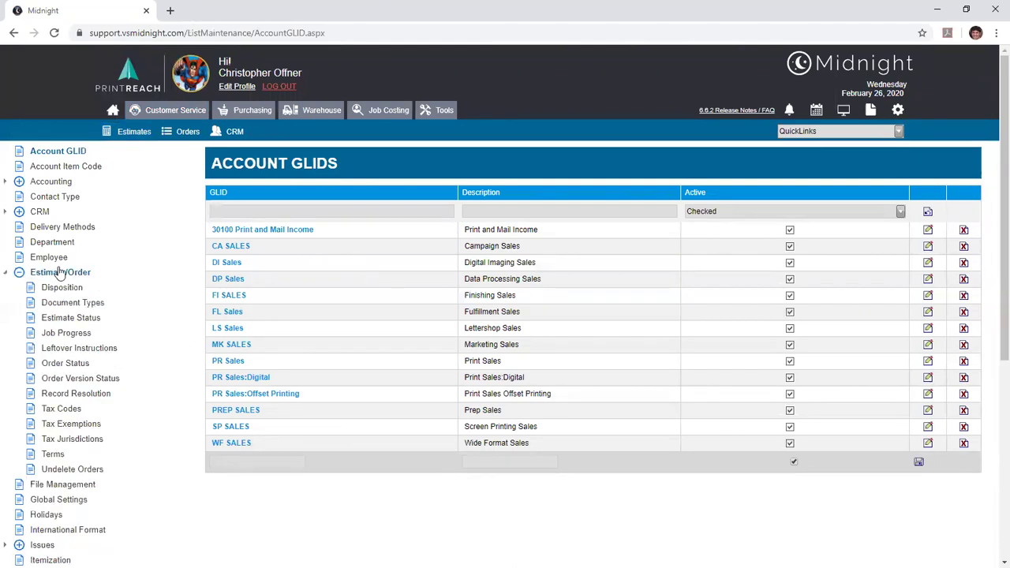
{"action": "left_click", "coordinate": [70, 289]}
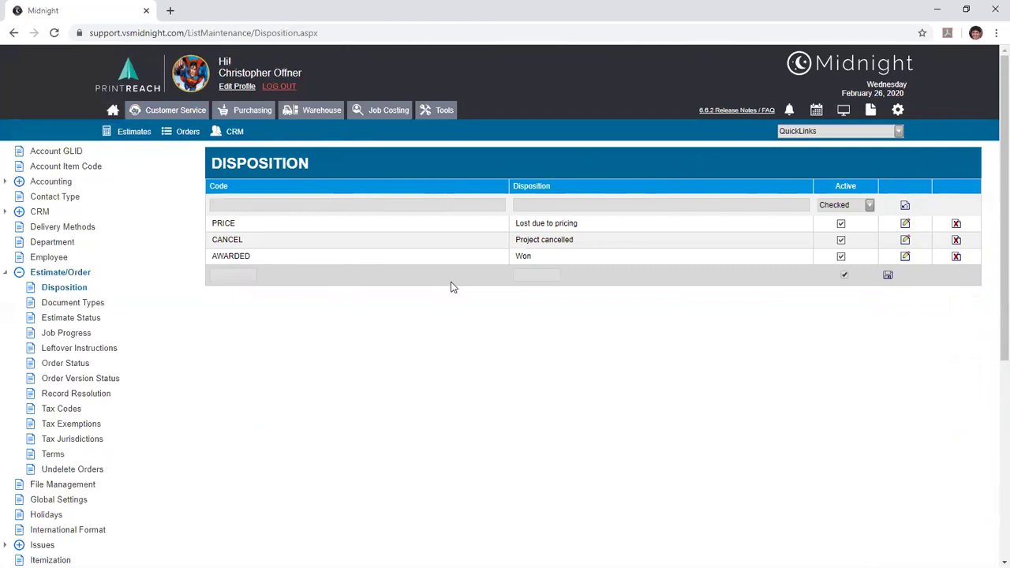
{"action": "left_click", "coordinate": [87, 306]}
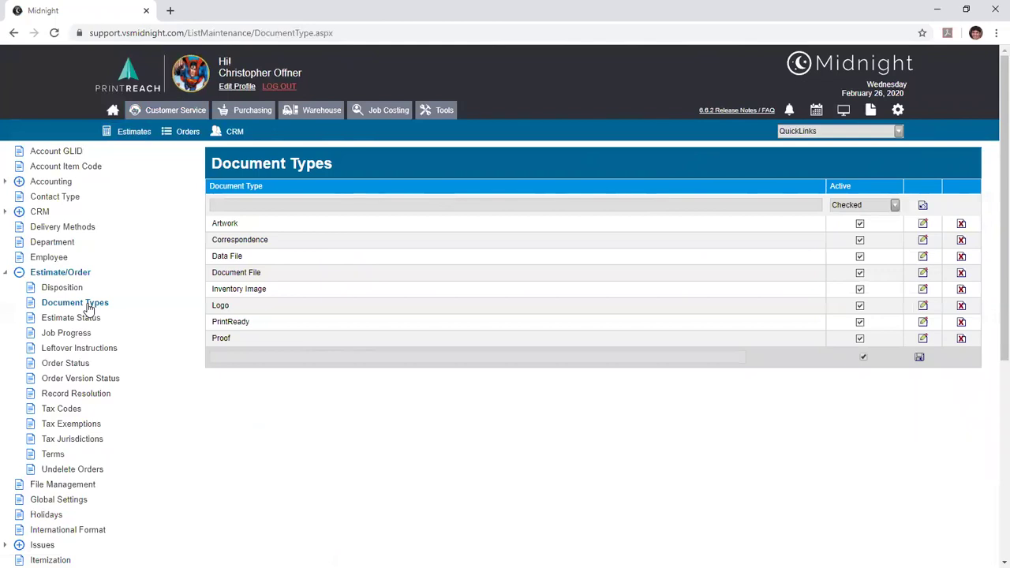
{"action": "left_click", "coordinate": [76, 322]}
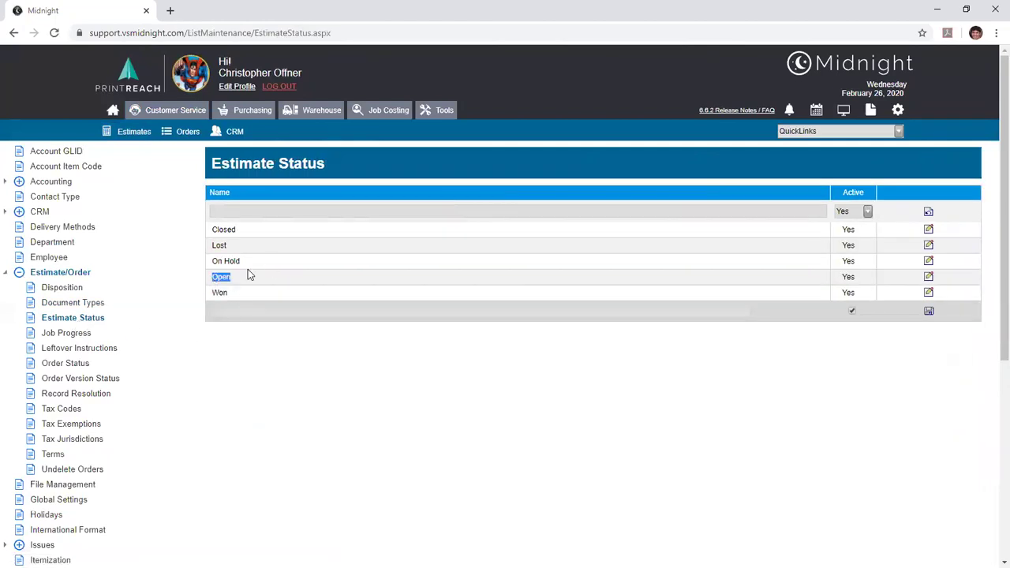
{"action": "left_click_drag", "start_coordinate": [242, 262], "coordinate": [214, 231]}
{"action": "left_click", "coordinate": [243, 232]}
- Add an estimate status named Awaiting Response (10 days), then make it inactive and save the change
{"action": "left_click", "coordinate": [263, 310]}
{"action": "type", "text": "AWaiting Response "}
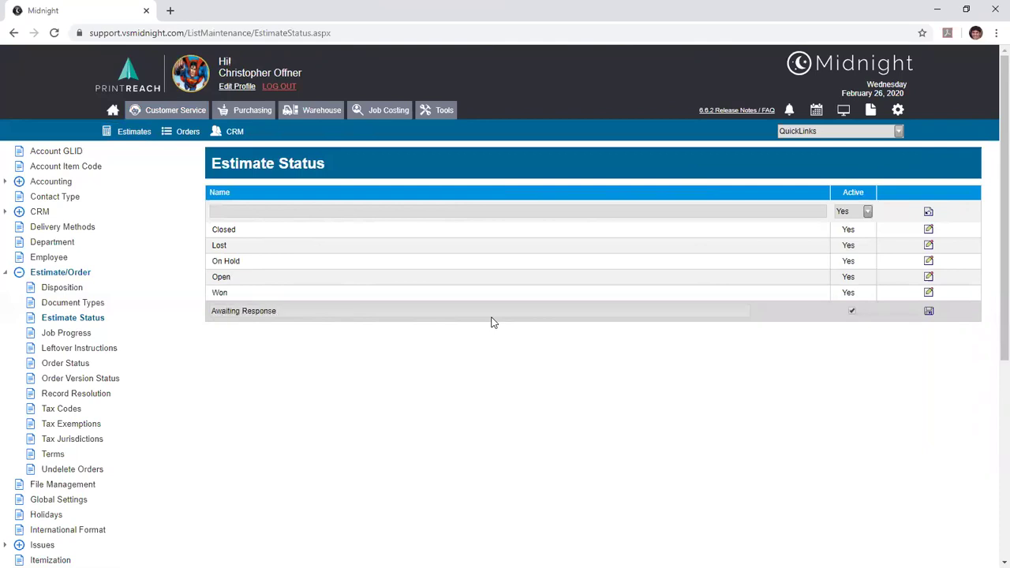
{"action": "type", "text": "(10days)"}
{"action": "left_click", "coordinate": [289, 313]}
{"action": "left_click", "coordinate": [928, 311]}
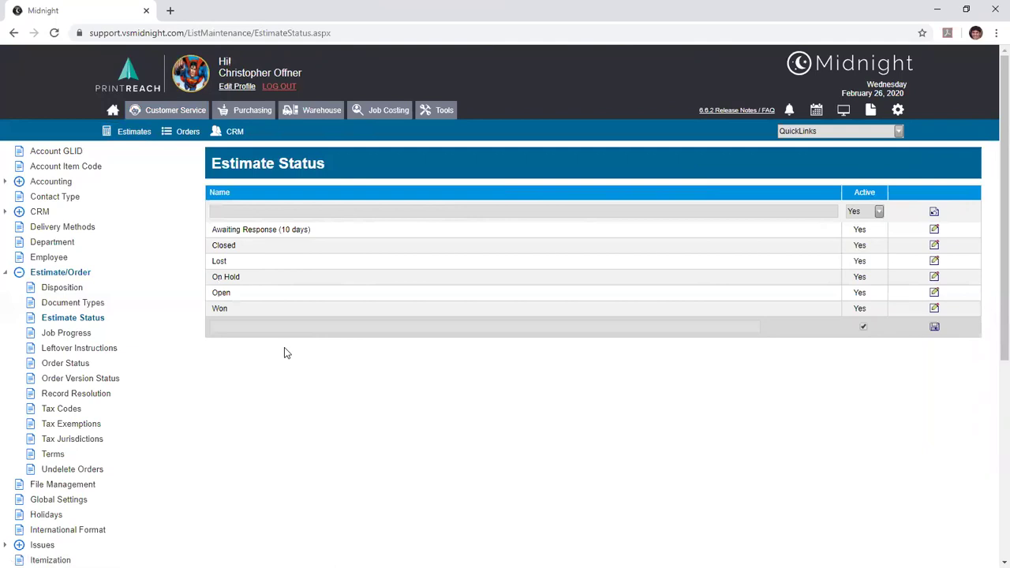
{"action": "left_click", "coordinate": [935, 231]}
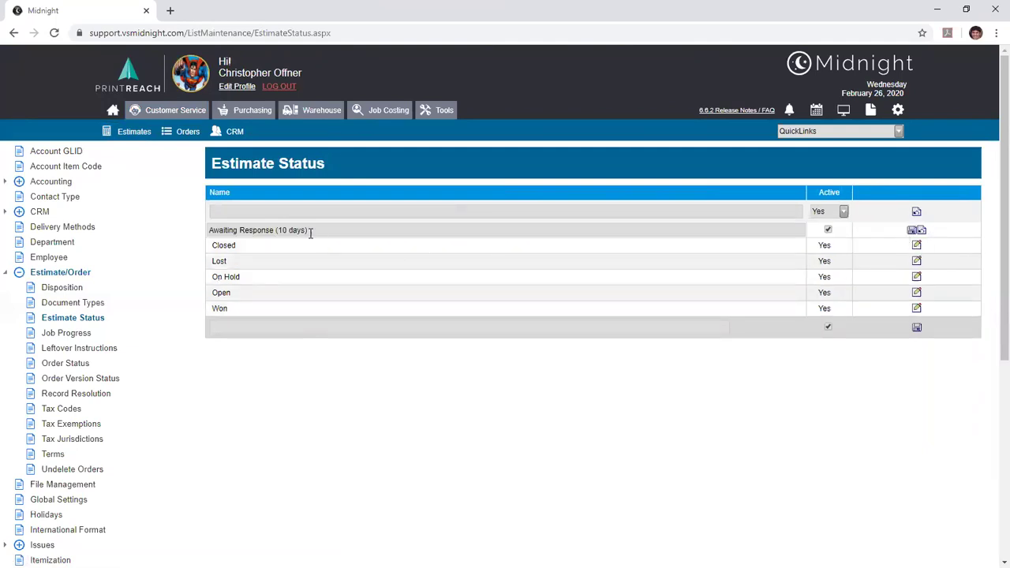
{"action": "left_click", "coordinate": [911, 233]}
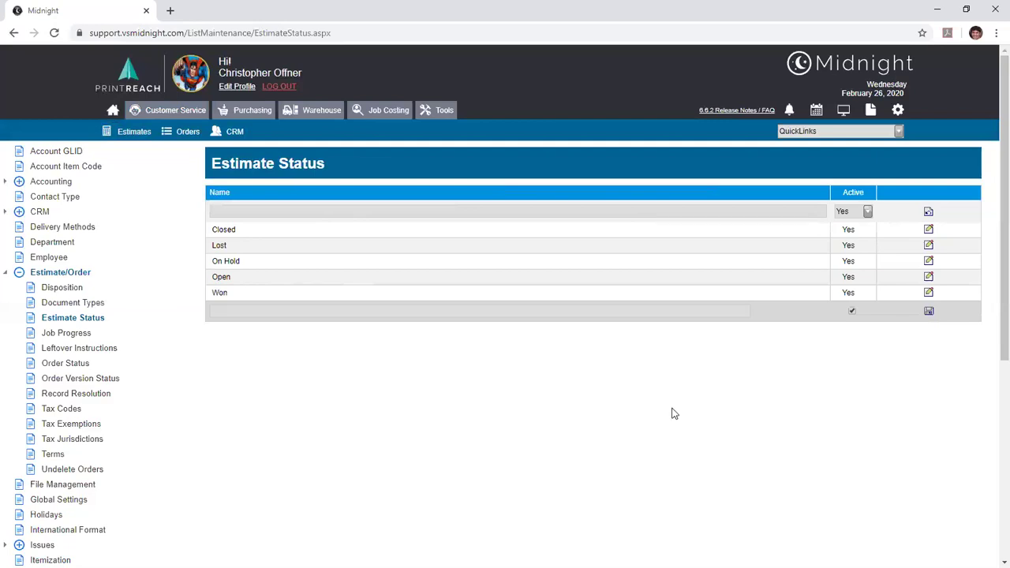
- Review the Leftover Instructions, Tax Codes, Tax Jurisdictions and Terms lists in the Estimate/Order maintenance settings
{"action": "left_click", "coordinate": [91, 352]}
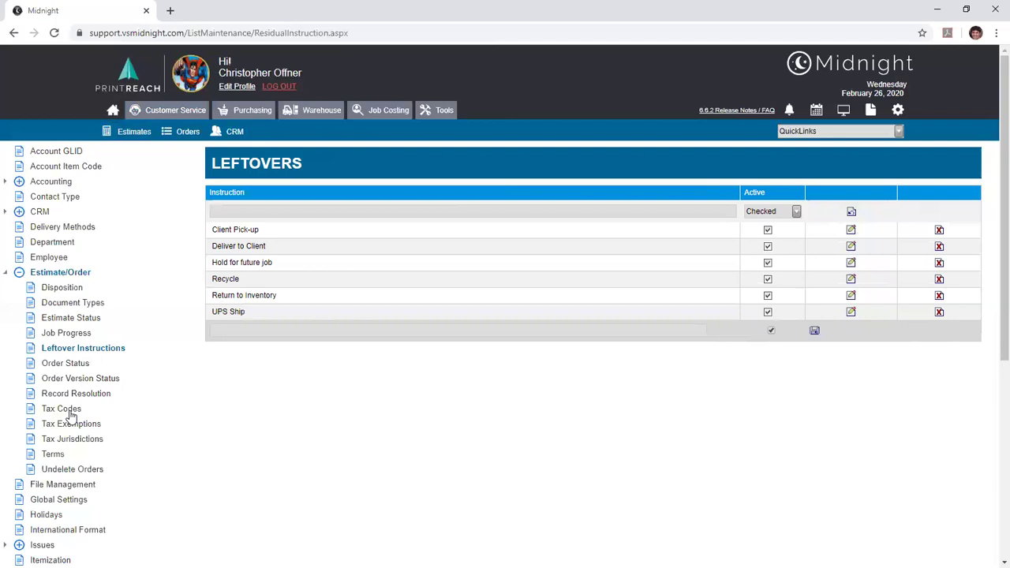
{"action": "left_click", "coordinate": [70, 412]}
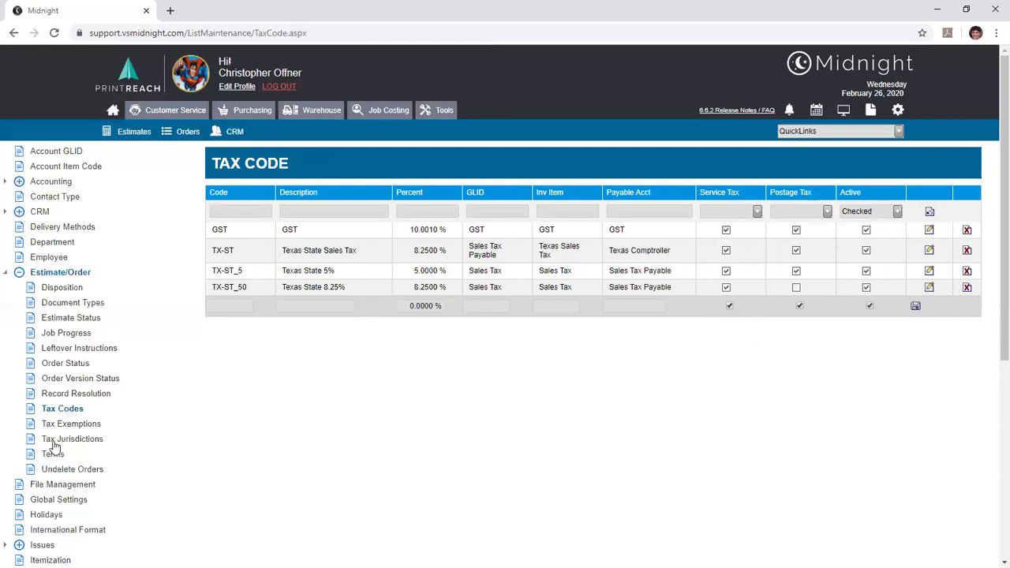
{"action": "left_click", "coordinate": [54, 440]}
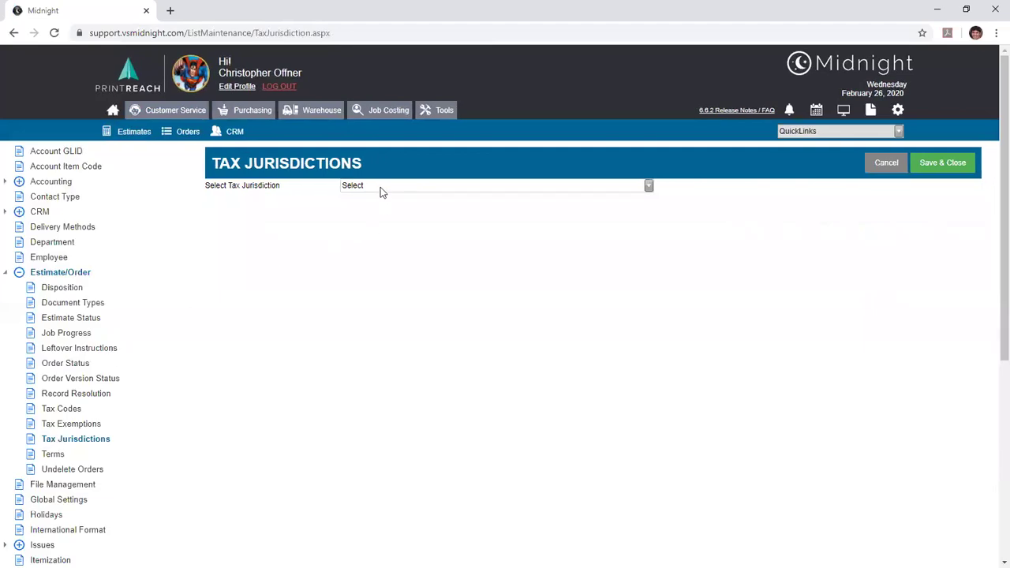
{"action": "left_click", "coordinate": [381, 187]}
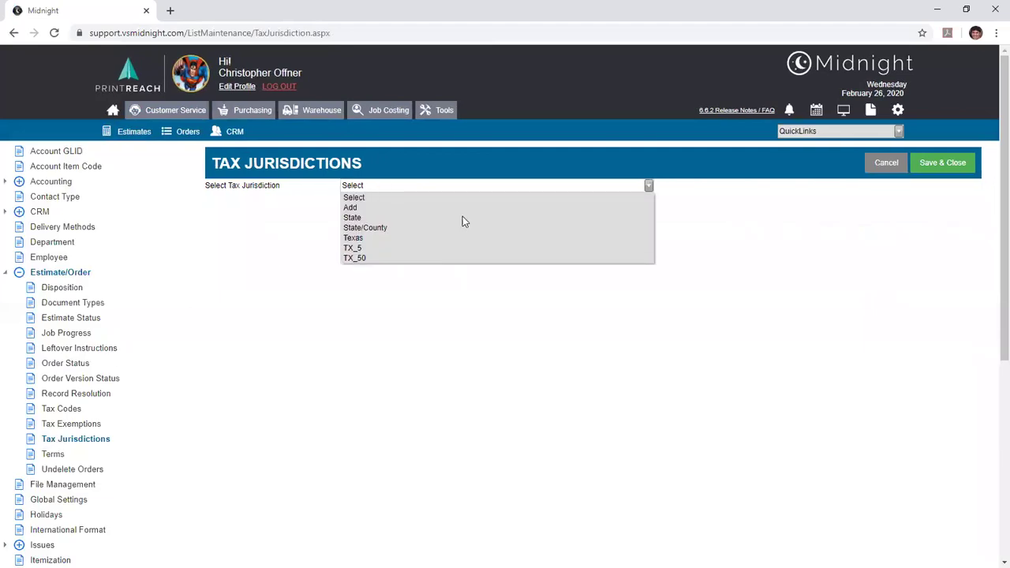
{"action": "left_click", "coordinate": [287, 265]}
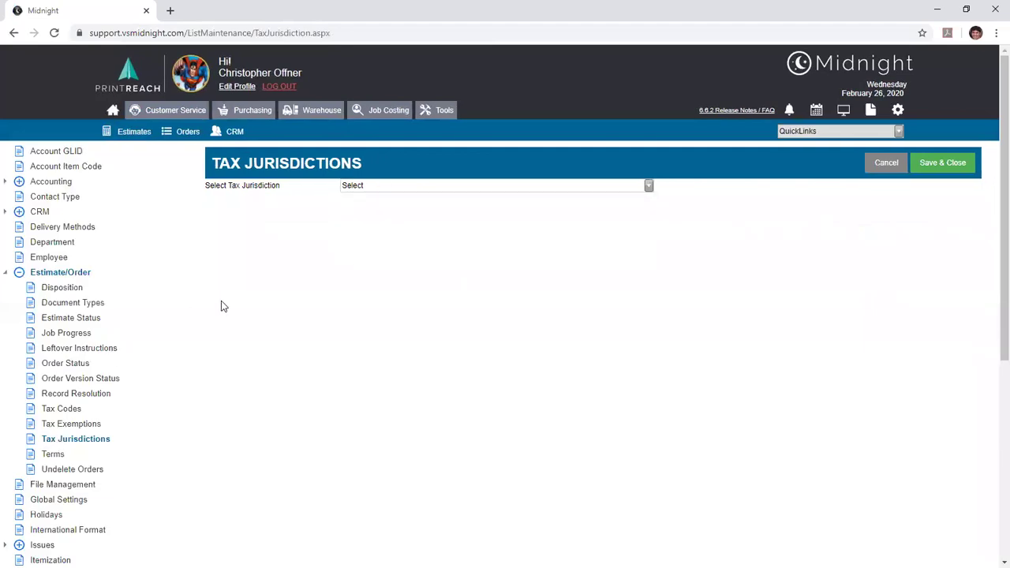
{"action": "left_click", "coordinate": [45, 457]}
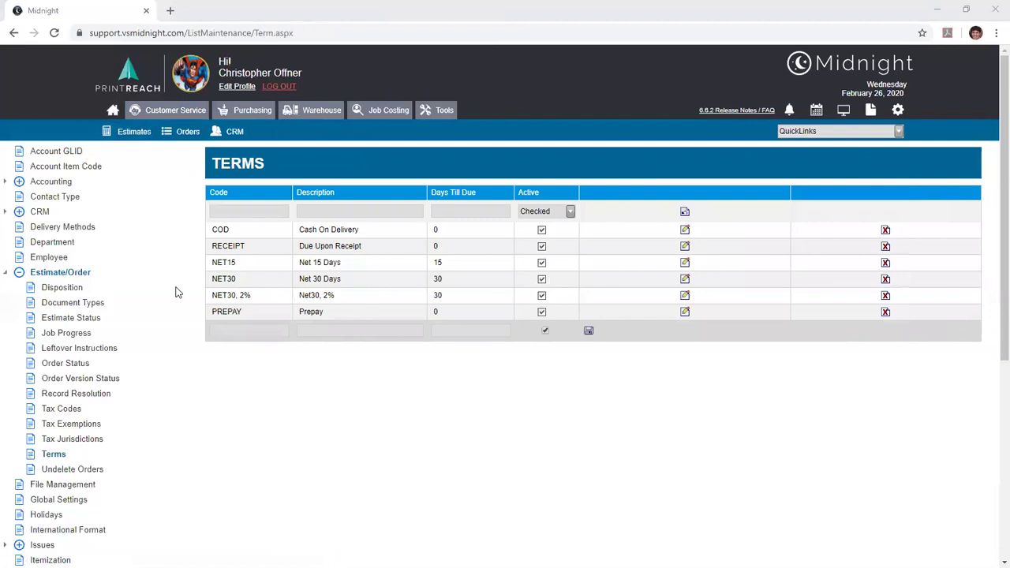
- Expand the Postage maintenance lists and review the Mail Category list
{"action": "scroll", "coordinate": [127, 281], "scroll_direction": "down", "scroll_amount": 4}
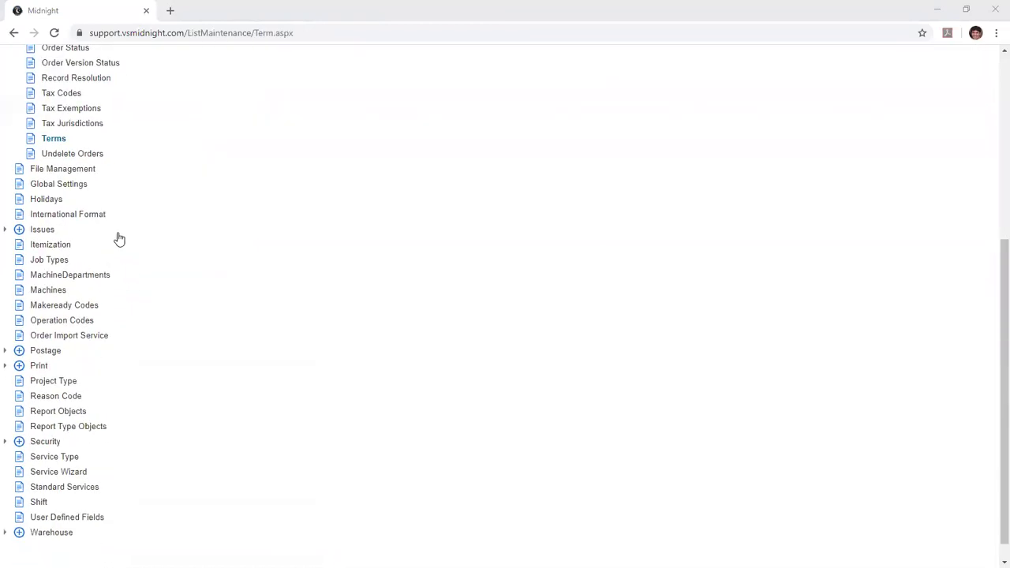
{"action": "left_click", "coordinate": [19, 351]}
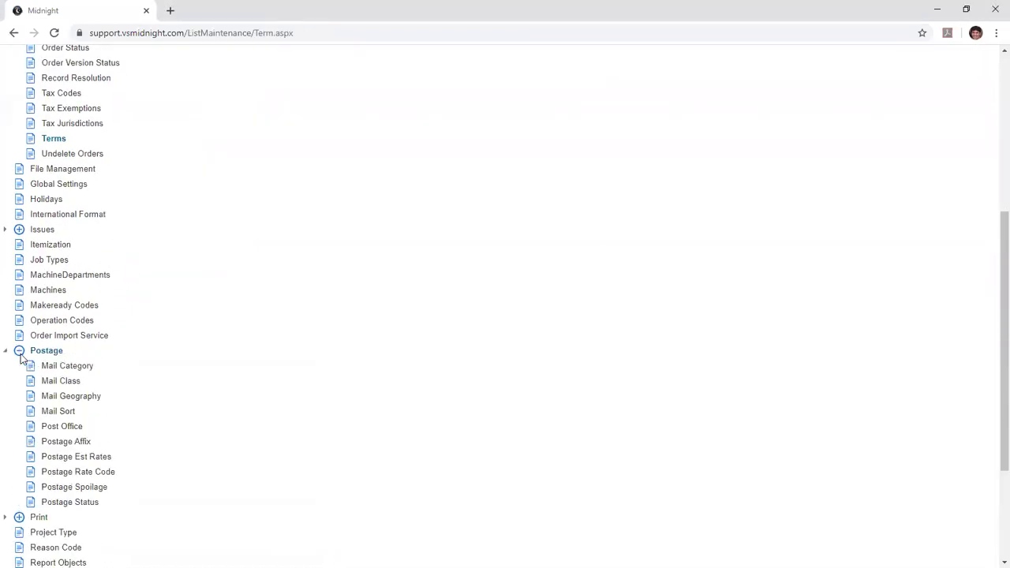
{"action": "left_click", "coordinate": [67, 367]}
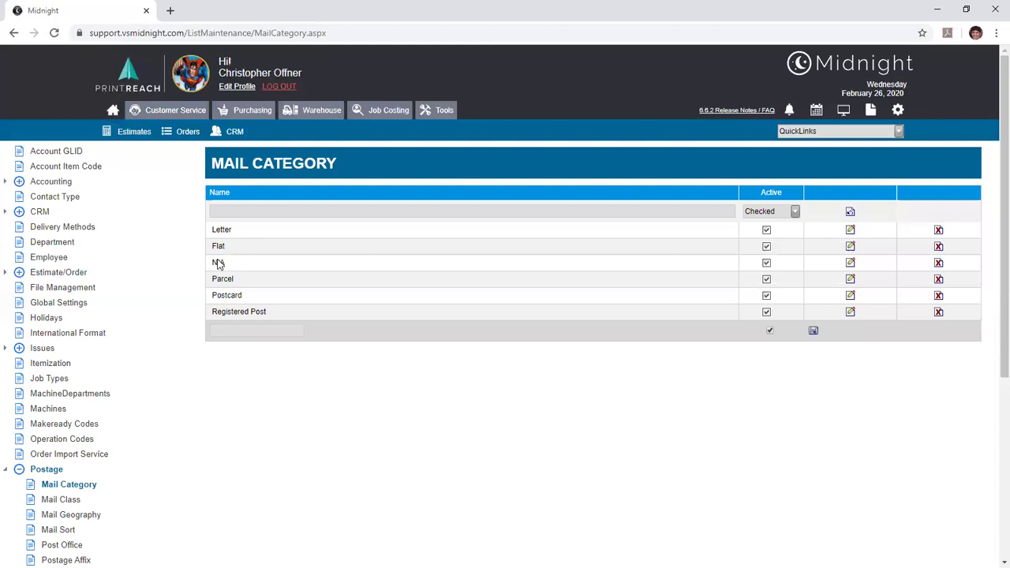
{"action": "scroll", "coordinate": [217, 264], "scroll_direction": "down", "scroll_amount": 2}
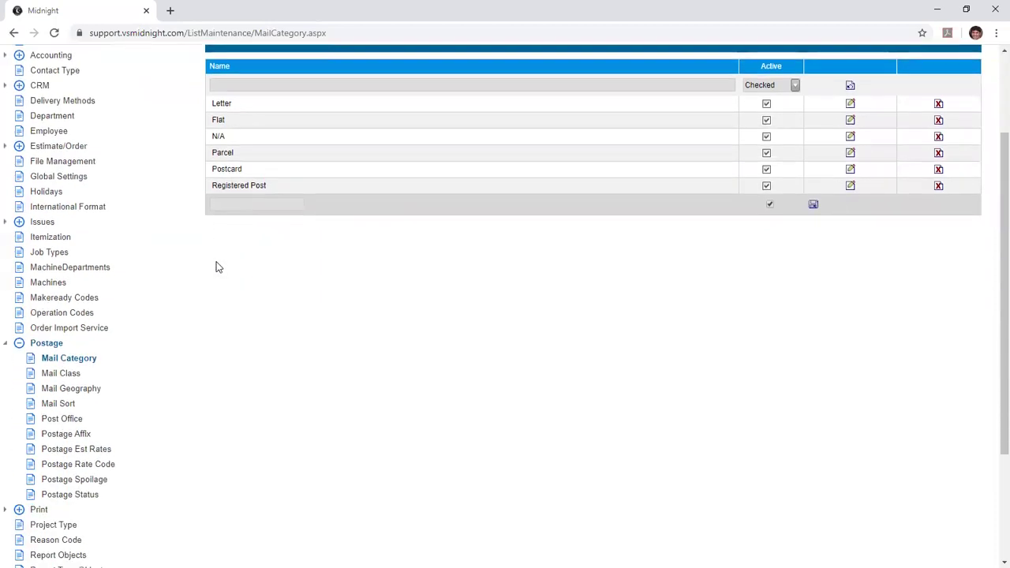
- Browse the Postage Estimate Rates list, then open the *1st Class Auto 3-Digit Flat rate for editing and cancel
{"action": "left_click", "coordinate": [94, 449]}
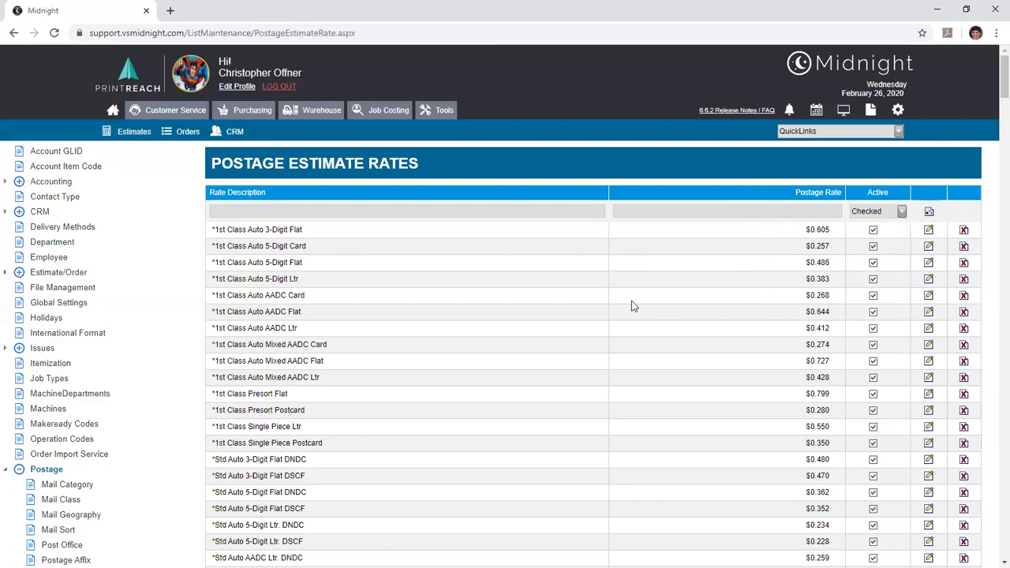
{"action": "scroll", "coordinate": [991, 192], "scroll_direction": "down", "scroll_amount": 7}
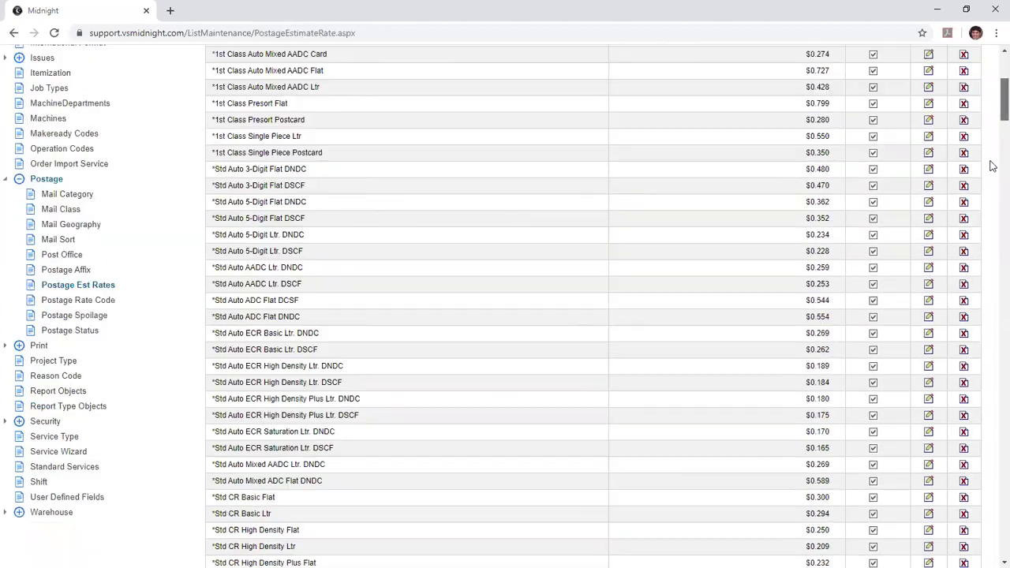
{"action": "scroll", "coordinate": [992, 192], "scroll_direction": "down", "scroll_amount": 20}
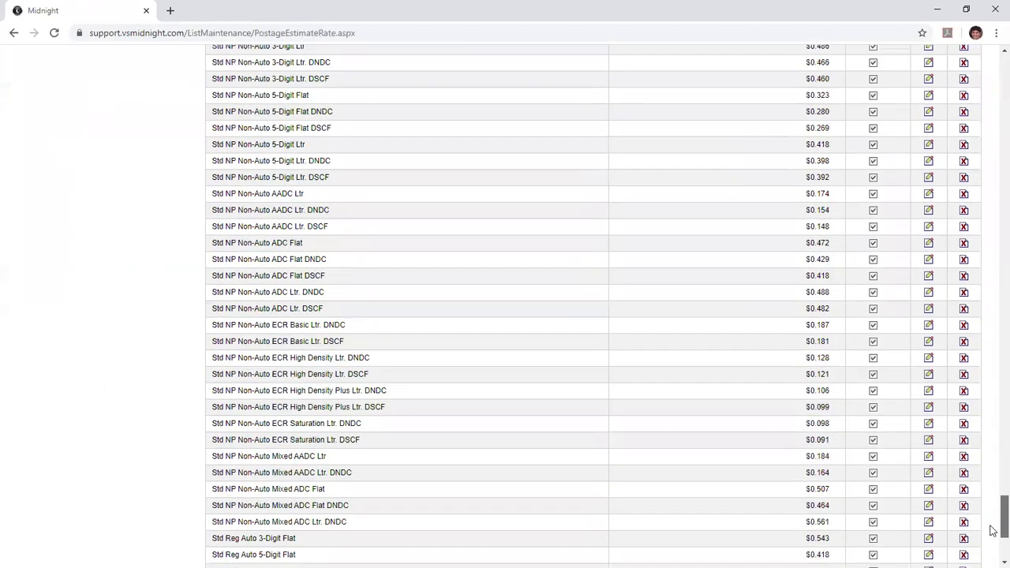
{"action": "left_click_drag", "start_coordinate": [992, 531], "coordinate": [966, 41]}
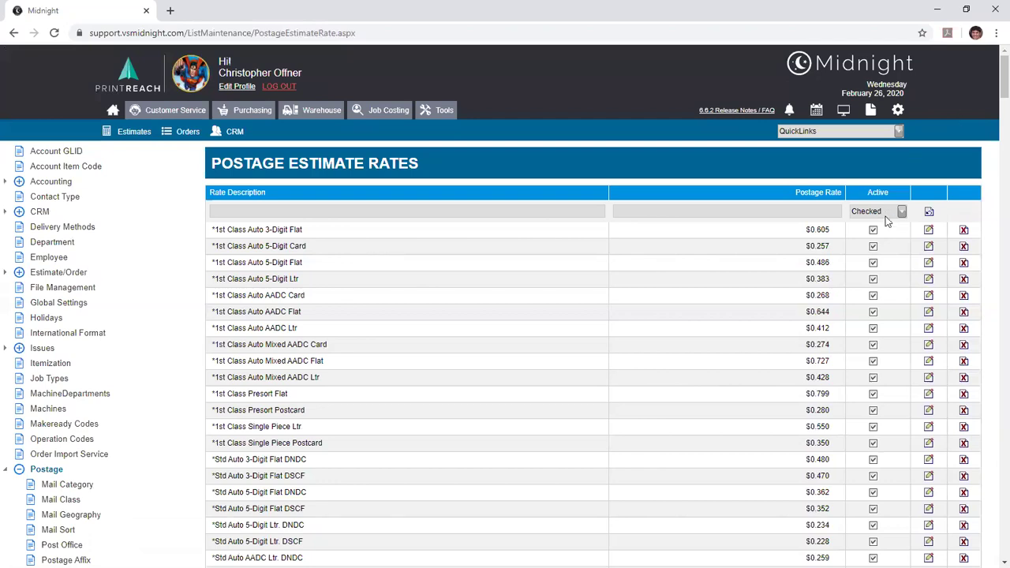
{"action": "left_click", "coordinate": [929, 230]}
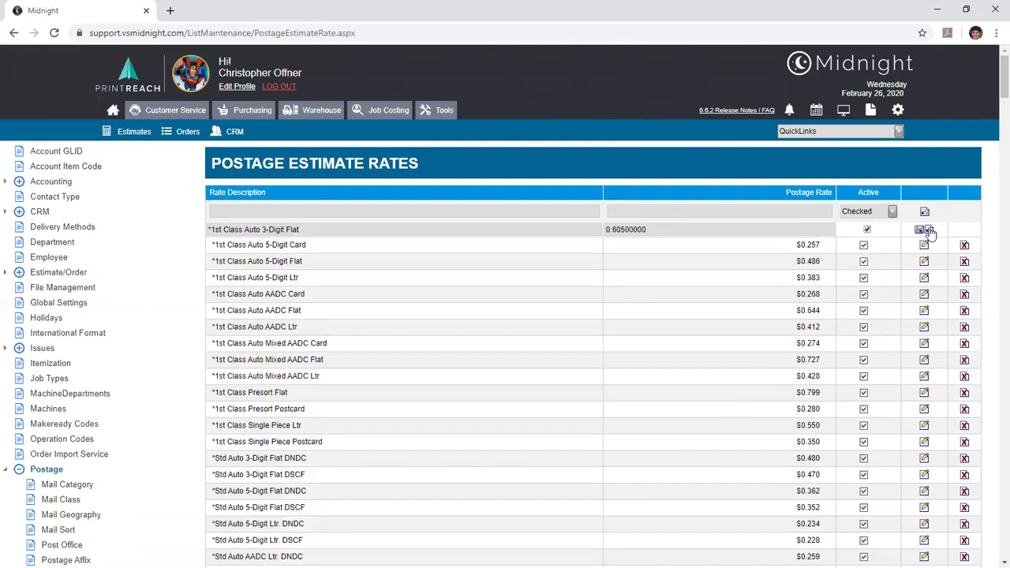
{"action": "left_click", "coordinate": [928, 230]}
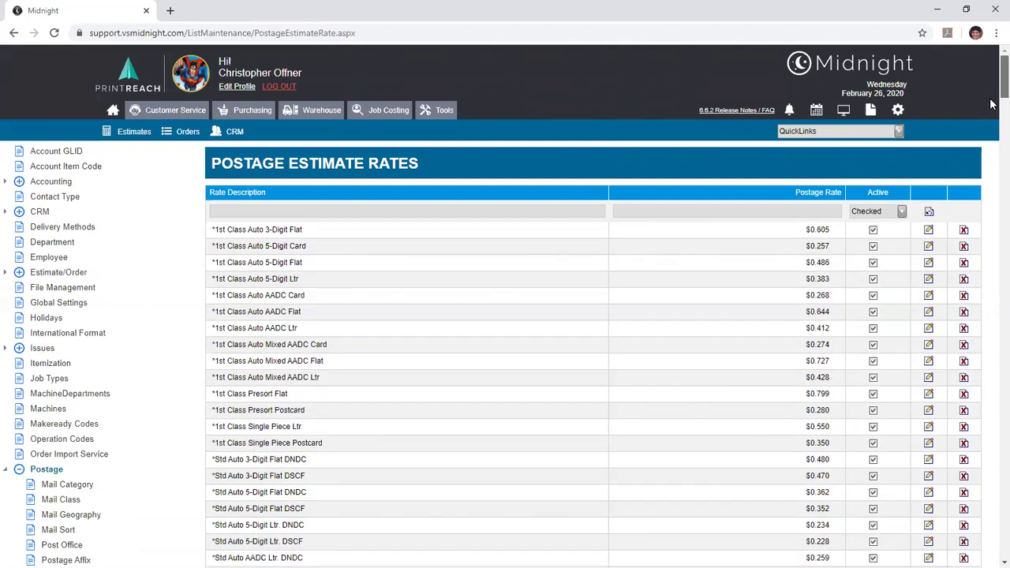
- Locate the blank entry row for adding a new rate at the end of the Postage Estimate Rates list, then return to the list's beginning
{"action": "left_click_drag", "start_coordinate": [991, 102], "coordinate": [984, 536]}
{"action": "scroll", "coordinate": [985, 537], "scroll_direction": "down", "scroll_amount": 5}
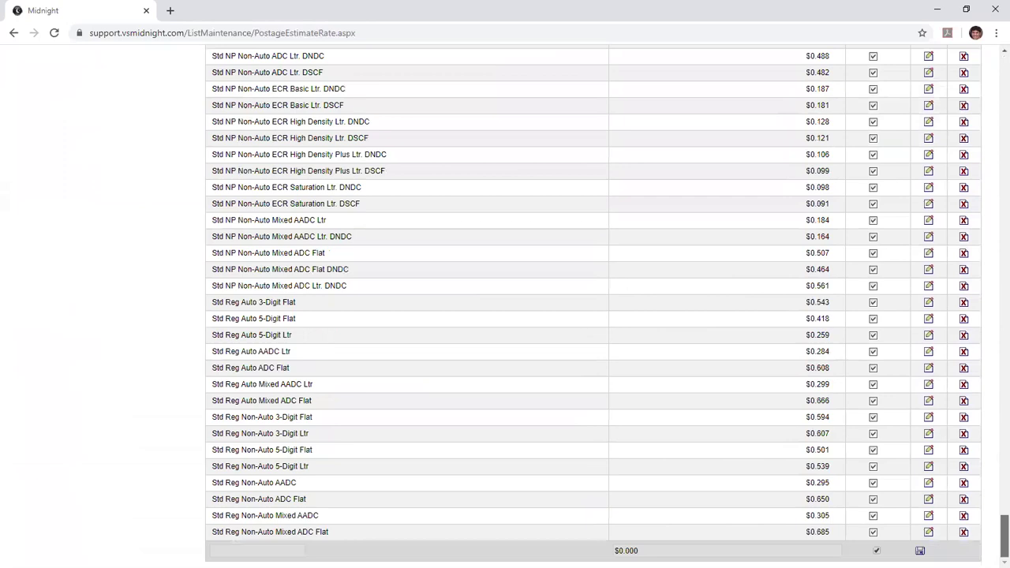
{"action": "left_click", "coordinate": [275, 550]}
{"action": "left_click_drag", "start_coordinate": [992, 546], "coordinate": [976, 92]}
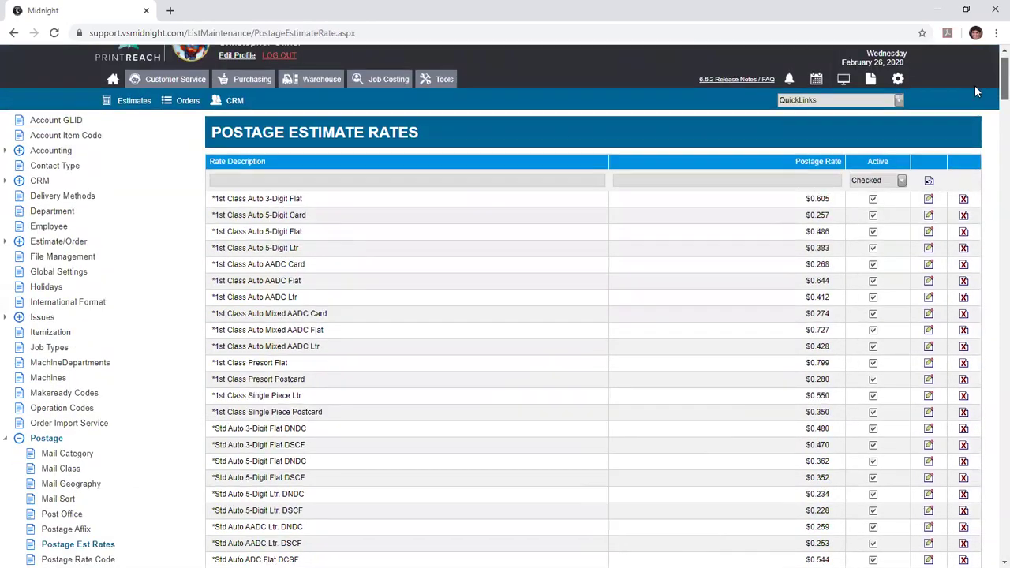
{"action": "scroll", "coordinate": [978, 91], "scroll_direction": "down", "scroll_amount": 1}
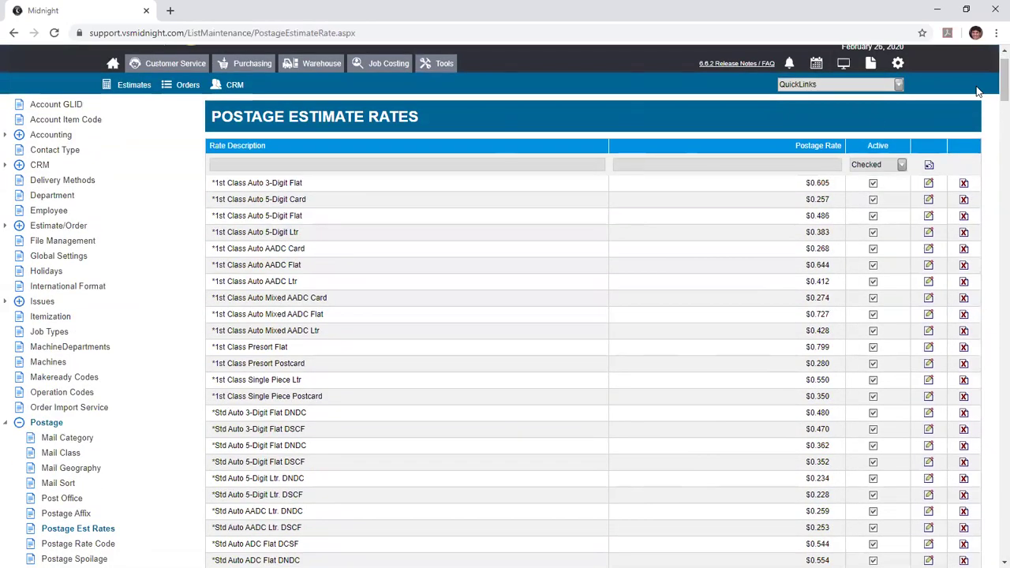
- Collapse the Postage lists and show the User Defined Fields for the Estimate module
{"action": "left_click", "coordinate": [6, 422]}
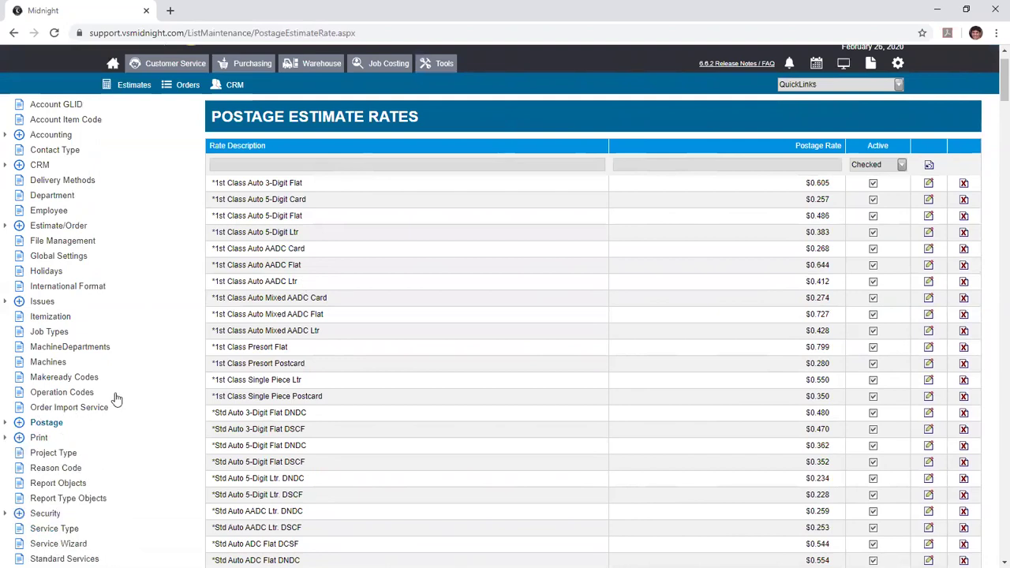
{"action": "scroll", "coordinate": [116, 400], "scroll_direction": "down", "scroll_amount": 1}
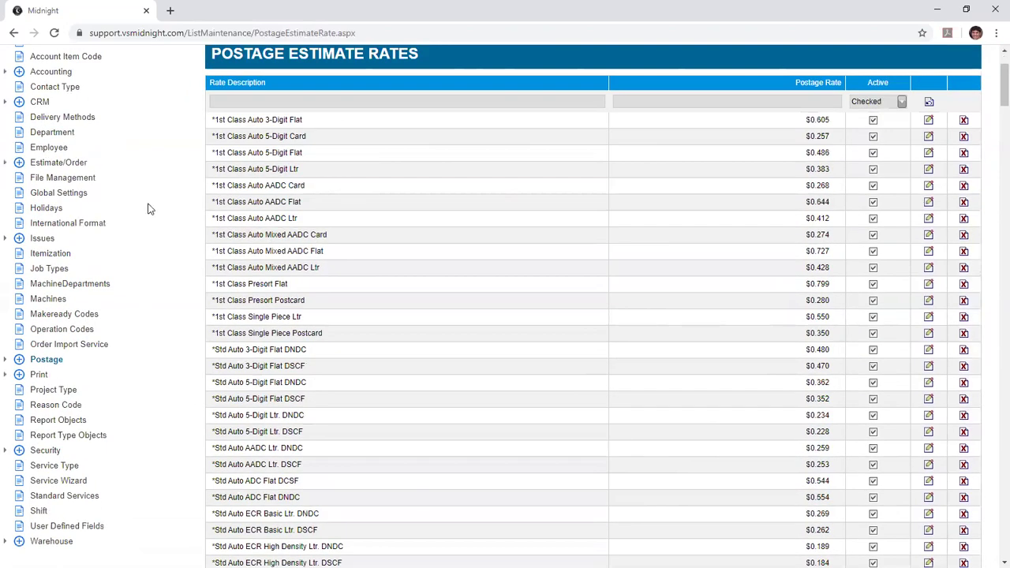
{"action": "left_click", "coordinate": [90, 526]}
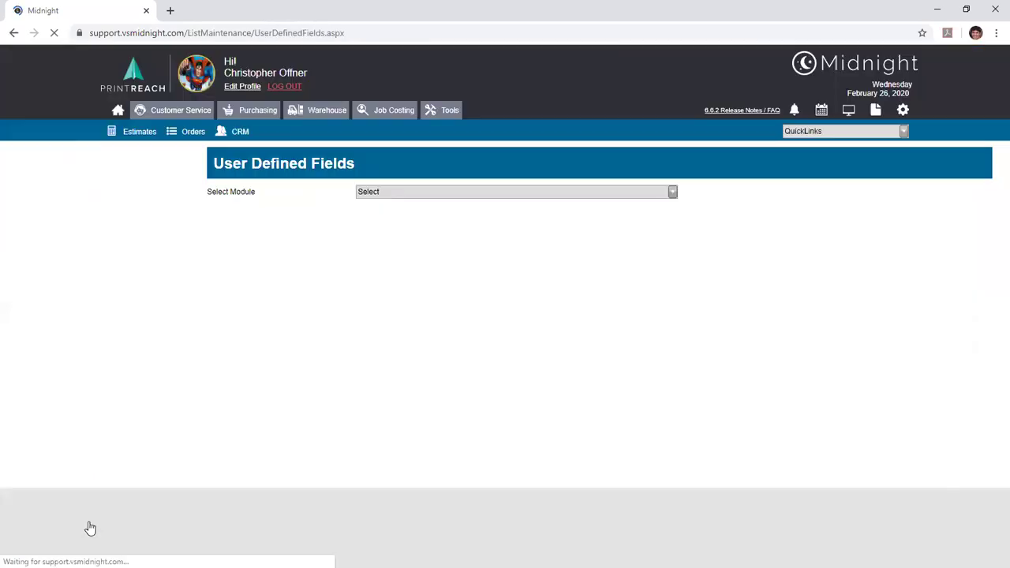
{"action": "left_click", "coordinate": [399, 188]}
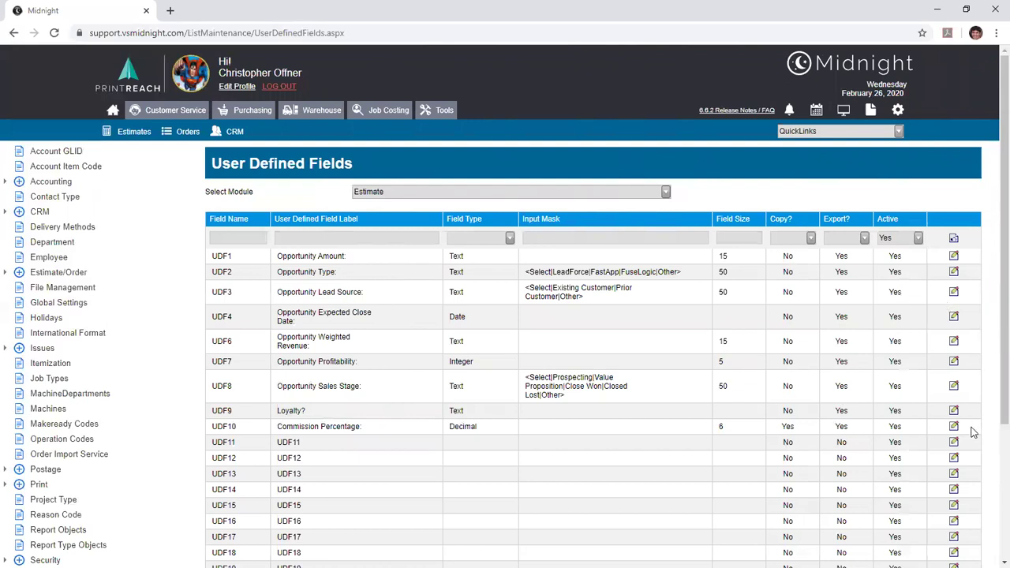
- Try out the field type, size, copy and export options of the UDF11 estimate field, then cancel the edit
{"action": "left_click", "coordinate": [953, 443]}
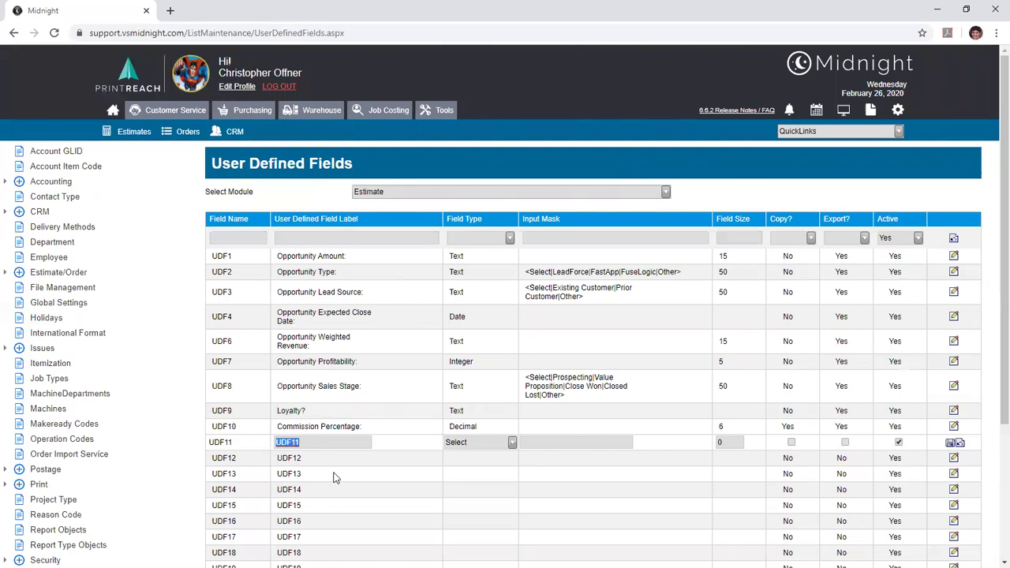
{"action": "left_click", "coordinate": [512, 443]}
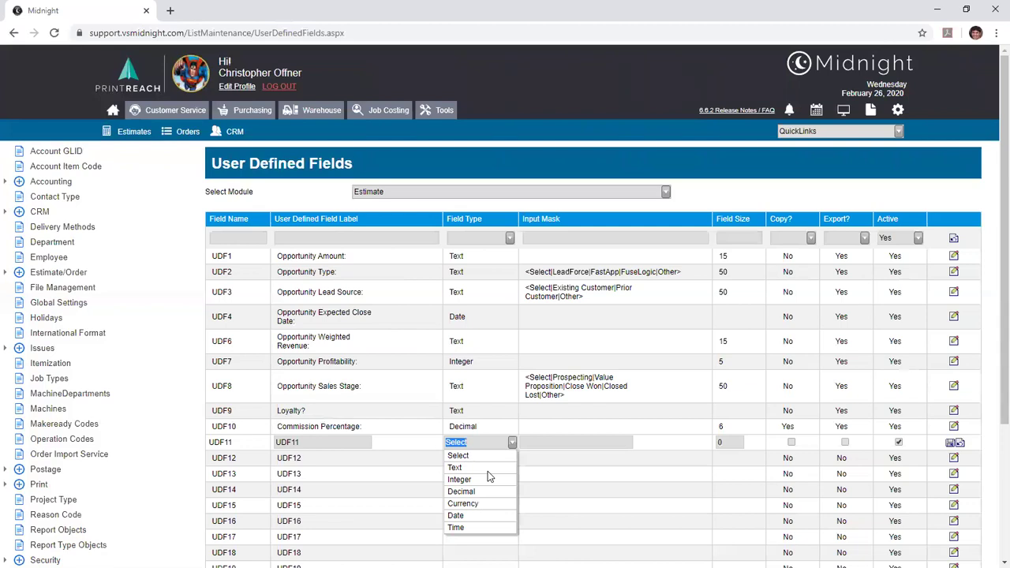
{"action": "left_click", "coordinate": [718, 443]}
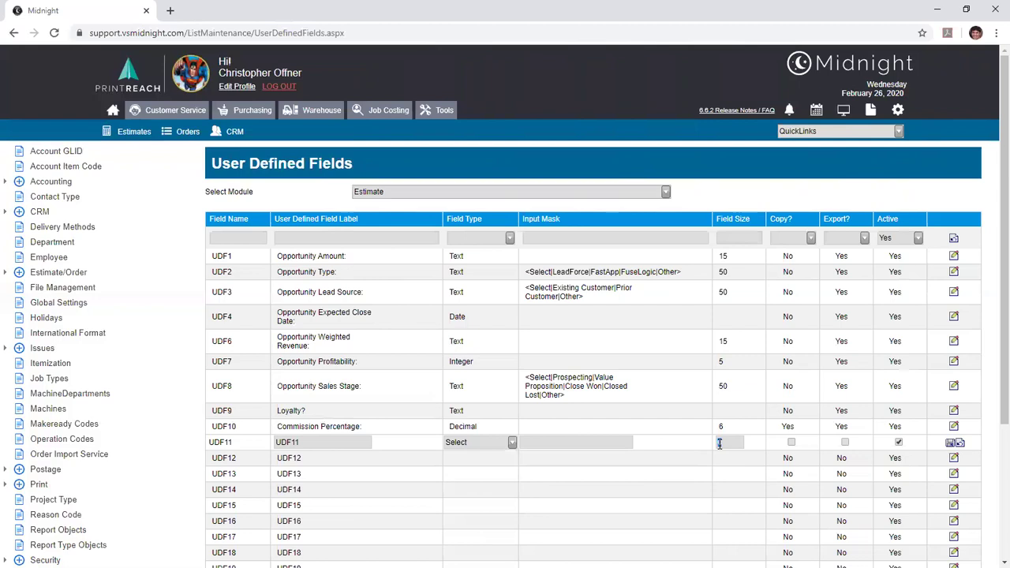
{"action": "left_click", "coordinate": [791, 443]}
{"action": "left_click", "coordinate": [611, 191]}
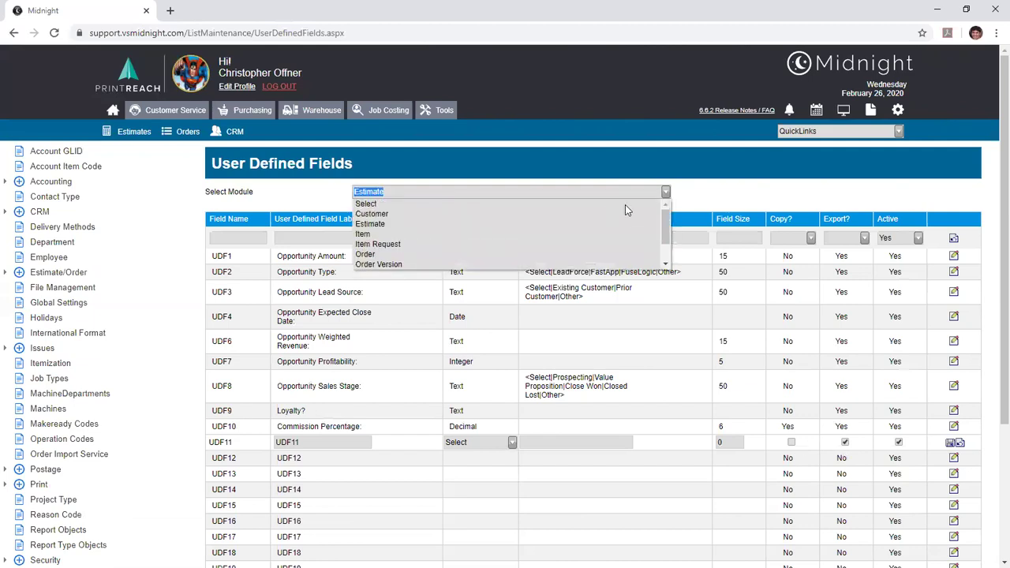
{"action": "key", "text": "Escape"}
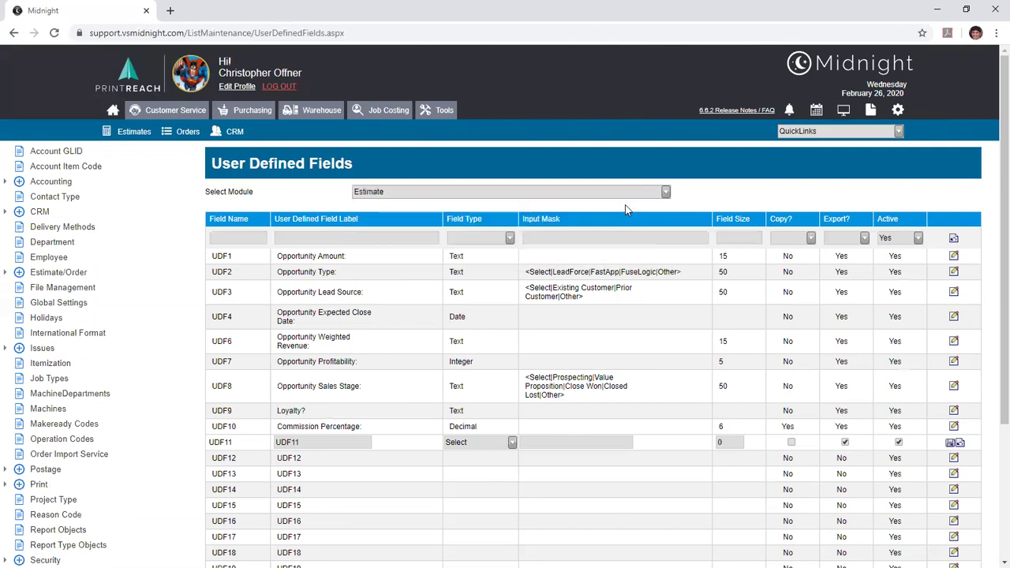
{"action": "left_click", "coordinate": [846, 443]}
{"action": "left_click", "coordinate": [961, 444]}
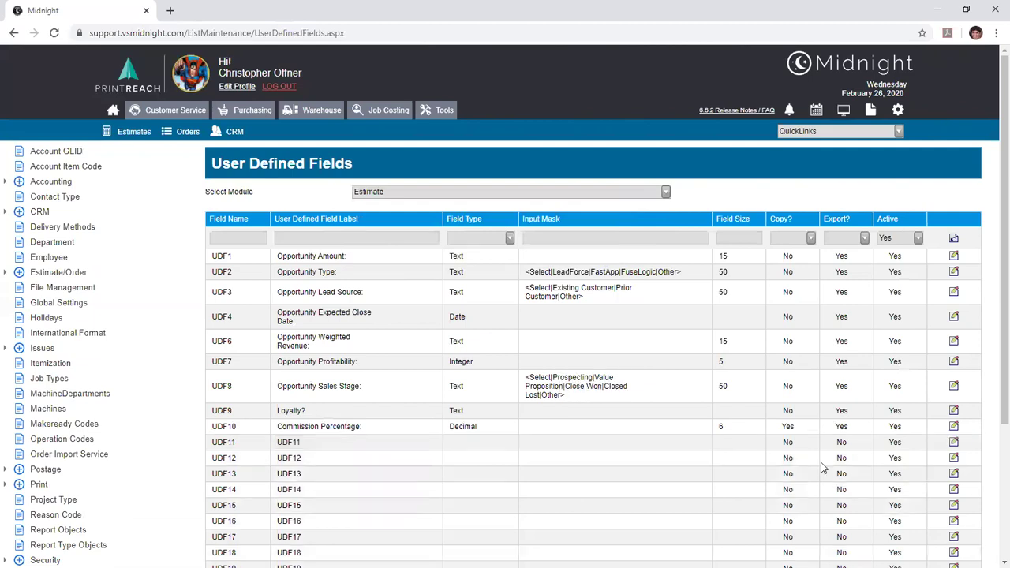
- Review the company details, logos and the options for displaying total services, tax and CPM on estimates/orders in Global Settings
{"action": "left_click", "coordinate": [46, 305]}
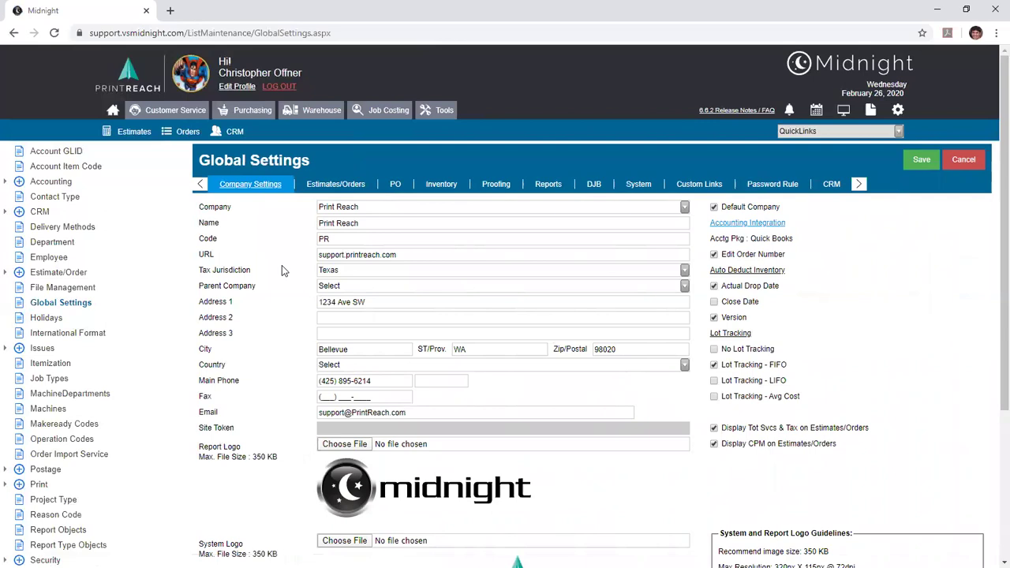
{"action": "left_click", "coordinate": [295, 304]}
{"action": "left_click", "coordinate": [290, 309]}
{"action": "scroll", "coordinate": [289, 313], "scroll_direction": "down", "scroll_amount": 2}
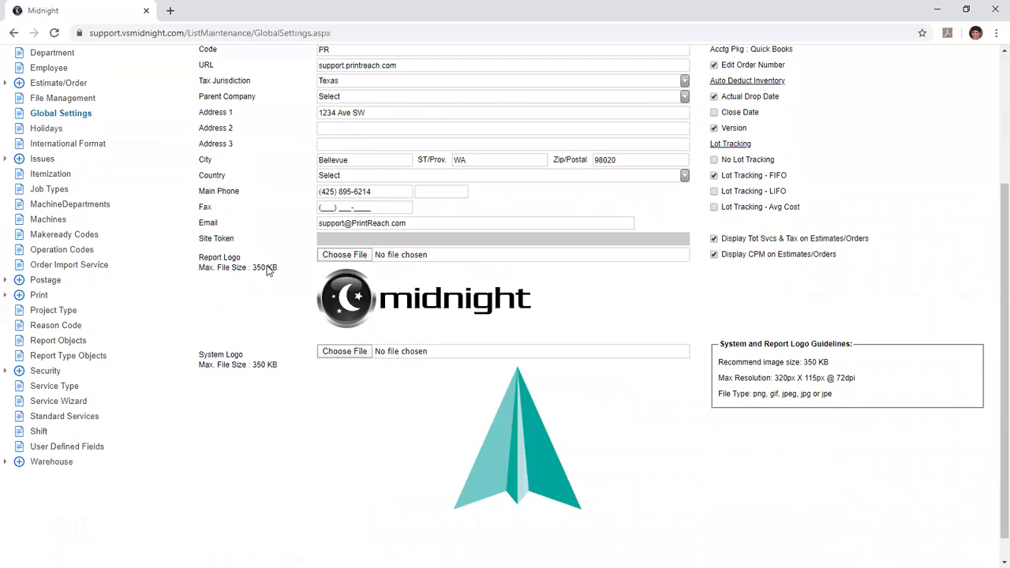
{"action": "scroll", "coordinate": [270, 269], "scroll_direction": "up", "scroll_amount": 2}
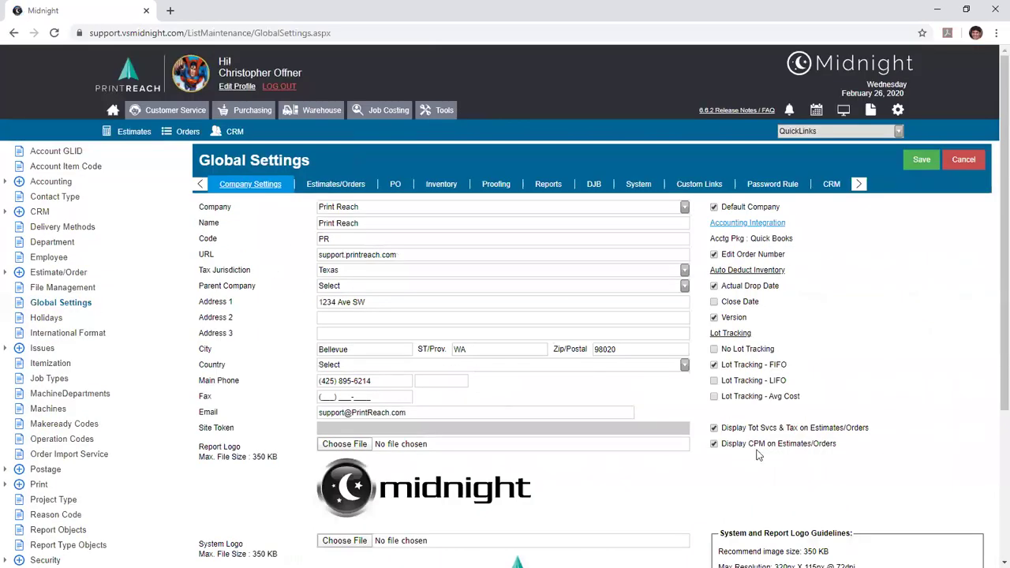
{"action": "mouse_move", "coordinate": [722, 428]}
{"action": "left_mouse_down"}
{"action": "mouse_move", "coordinate": [871, 436]}
{"action": "mouse_move", "coordinate": [719, 444]}
{"action": "left_mouse_up"}
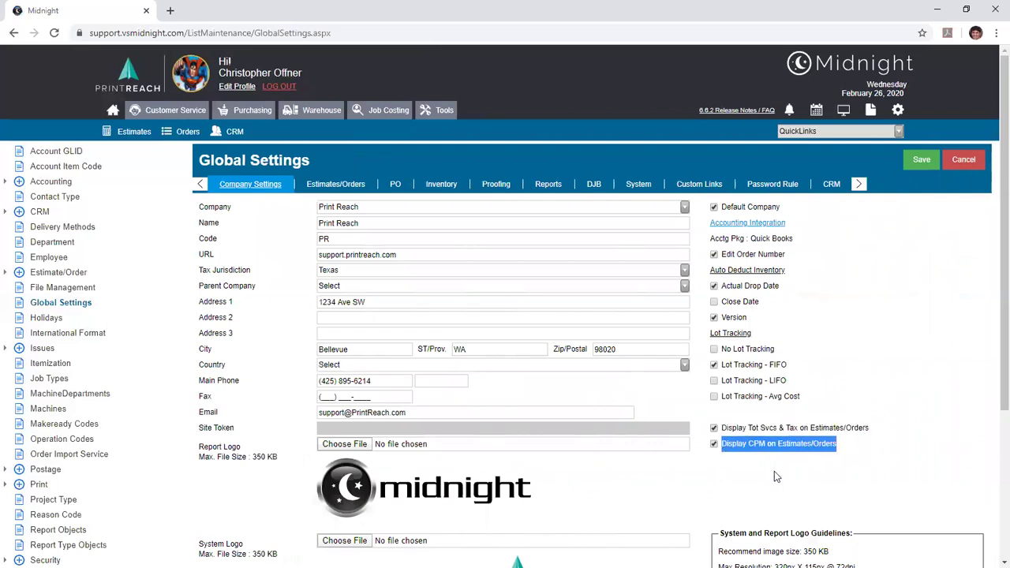
{"action": "left_click", "coordinate": [755, 446]}
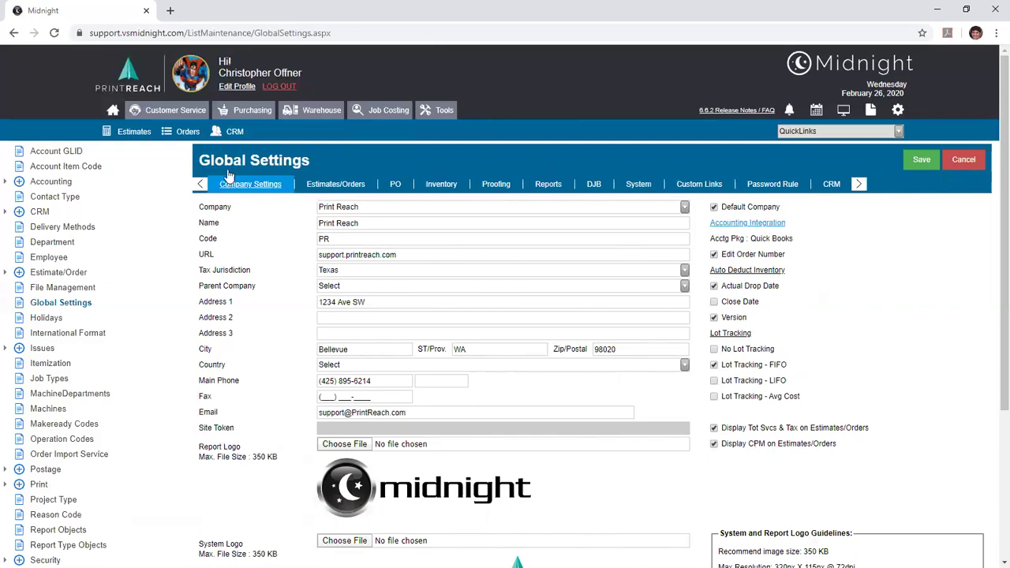
- Review the Estimates/Orders options in Global Settings, then return to the home page
{"action": "left_click", "coordinate": [339, 185]}
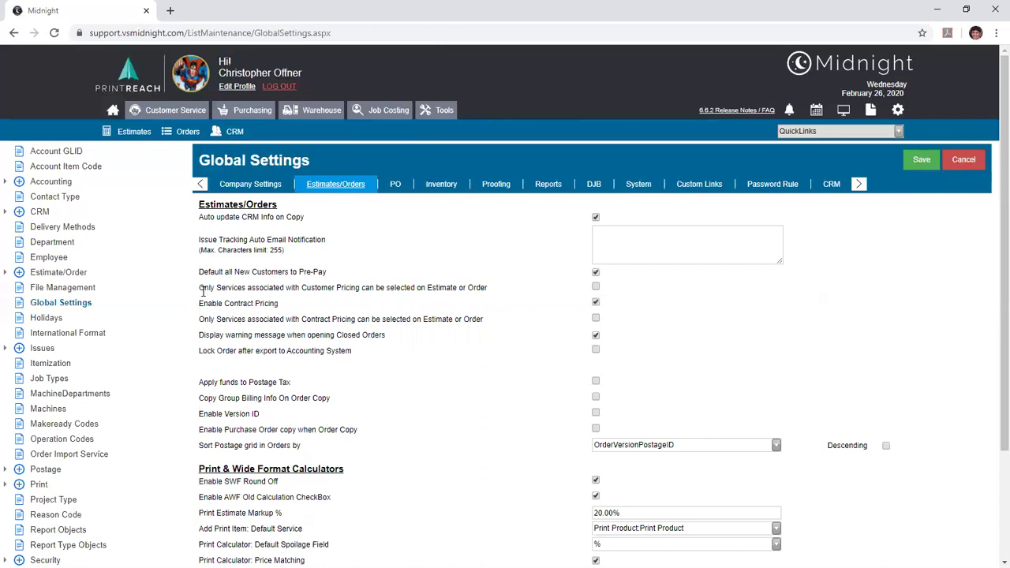
{"action": "left_click", "coordinate": [113, 116]}
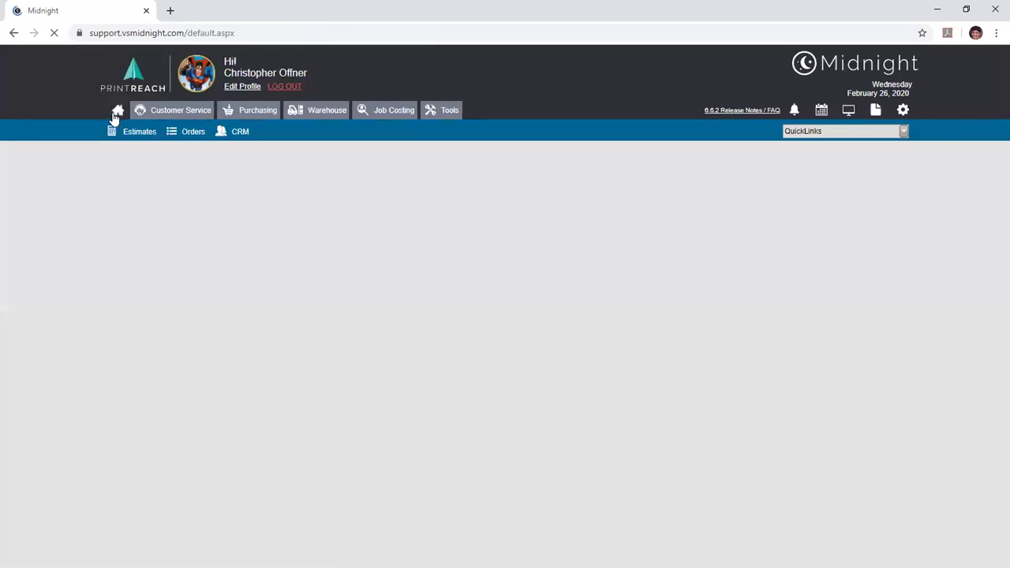